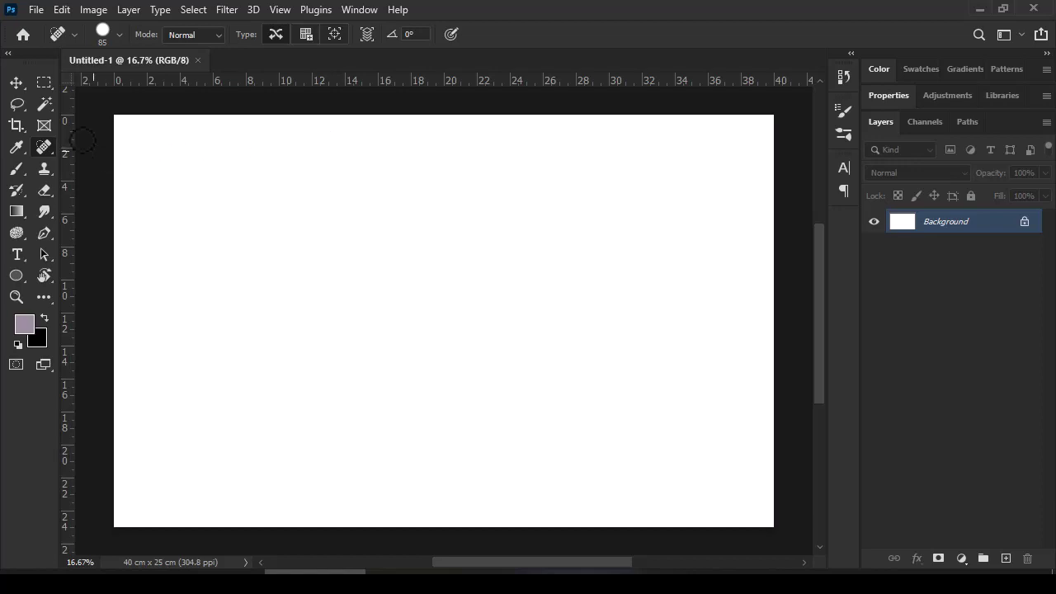
# On a new layer, lasso a hillside along the bottom-left and fill it solid black
pyautogui.click(16, 105)
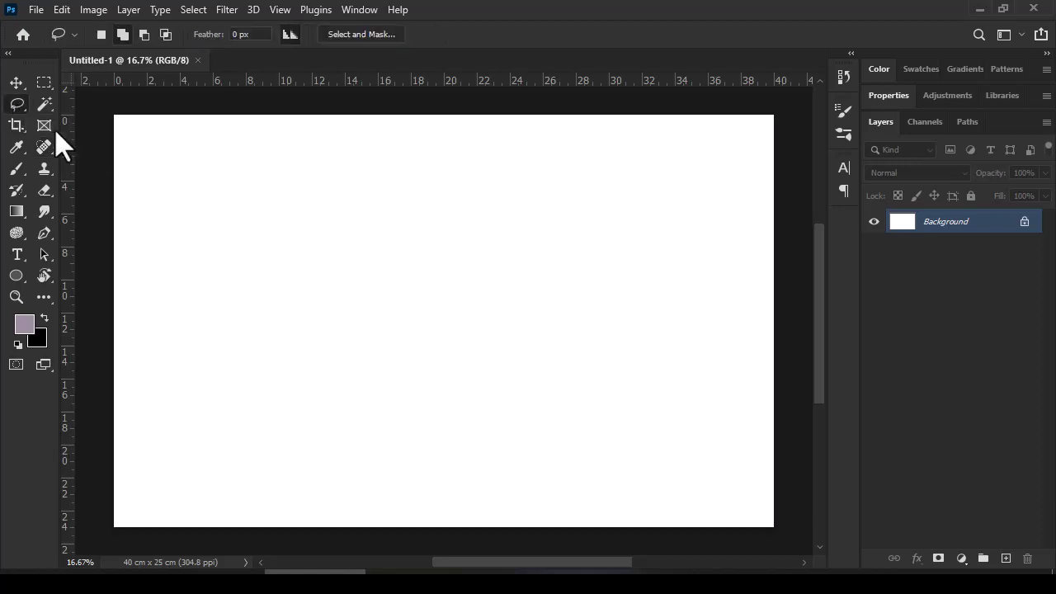
pyautogui.click(1006, 558)
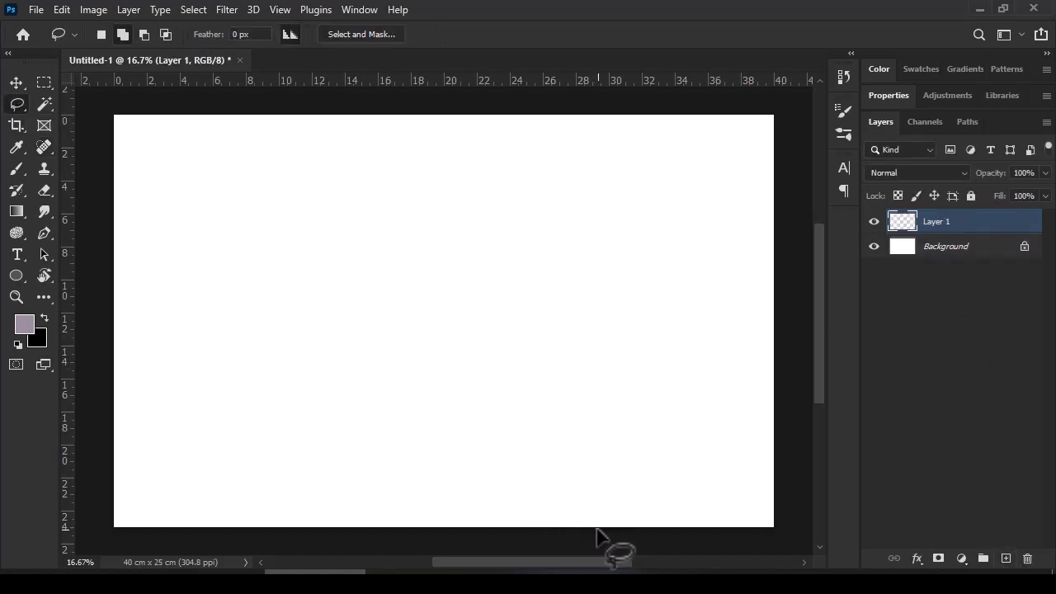
pyautogui.moveTo(596, 535)
pyautogui.mouseDown()
pyautogui.moveTo(348, 477)
pyautogui.moveTo(319, 444)
pyautogui.moveTo(292, 443)
pyautogui.moveTo(258, 421)
pyautogui.mouseUp()
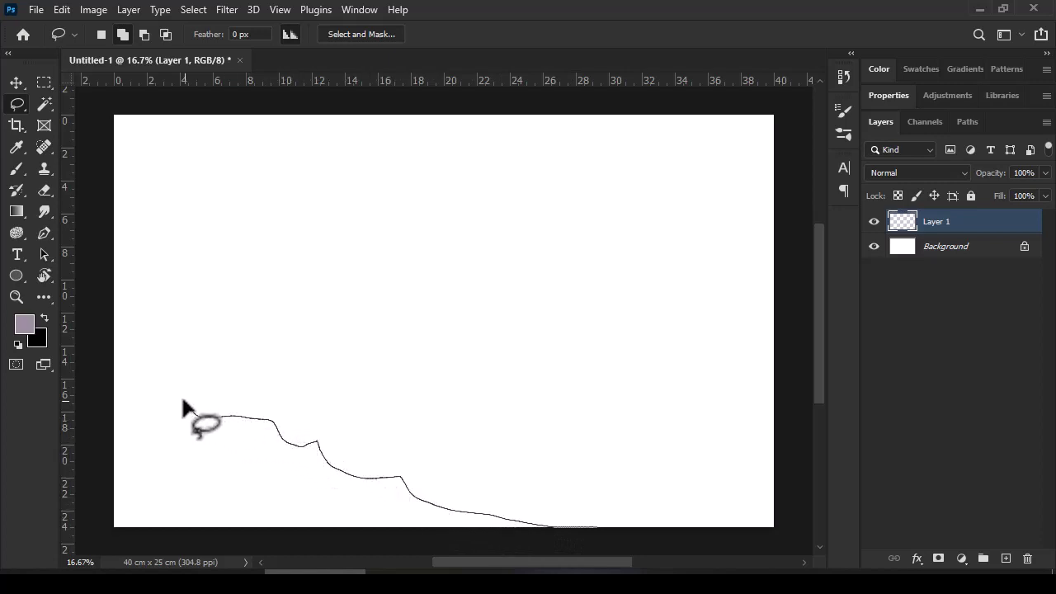
pyautogui.moveTo(183, 402)
pyautogui.mouseDown()
pyautogui.moveTo(157, 358)
pyautogui.moveTo(106, 507)
pyautogui.moveTo(148, 544)
pyautogui.moveTo(457, 525)
pyautogui.moveTo(405, 516)
pyautogui.moveTo(465, 542)
pyautogui.mouseUp()
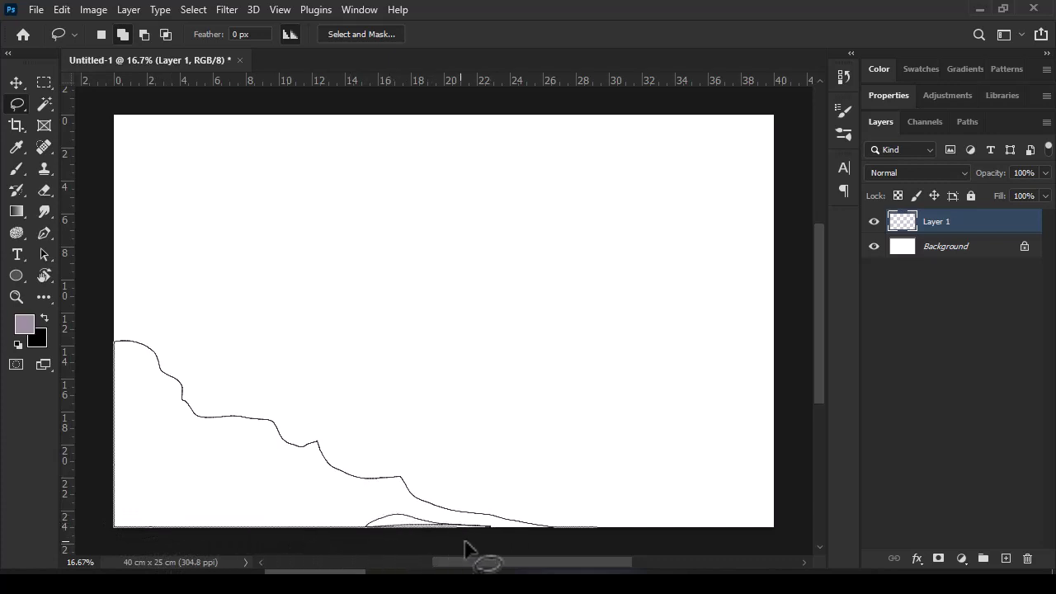
pyautogui.moveTo(626, 531); pyautogui.dragTo(607, 540)
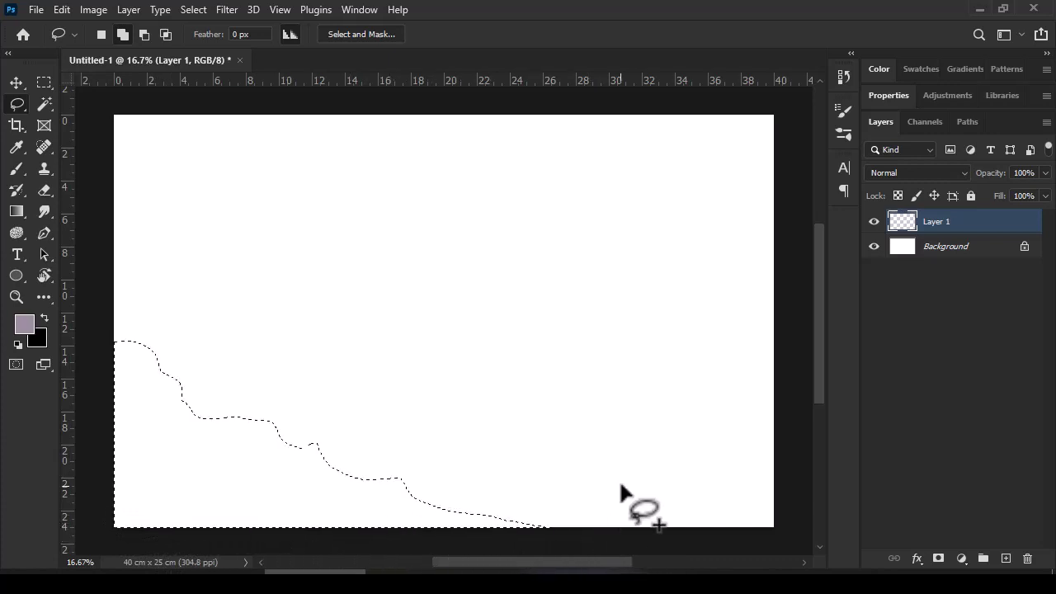
pyautogui.hotkey('alt', 'BackSpace')
pyautogui.hotkey('ctrl', 'BackSpace')
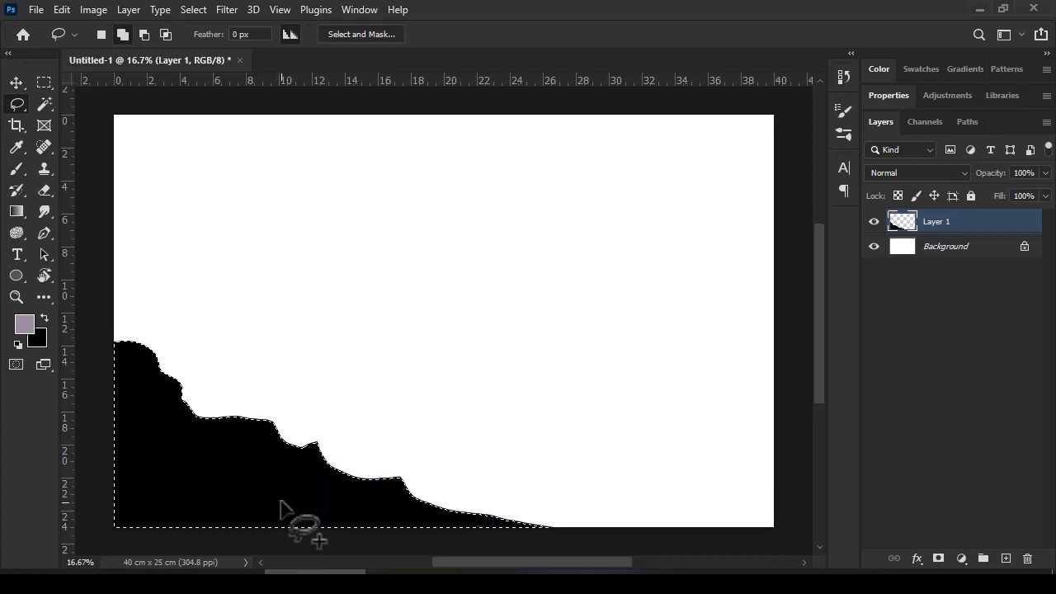
# On a new layer, select a right-side band minus the area above the hill line, and fill it black
pyautogui.click(1002, 559)
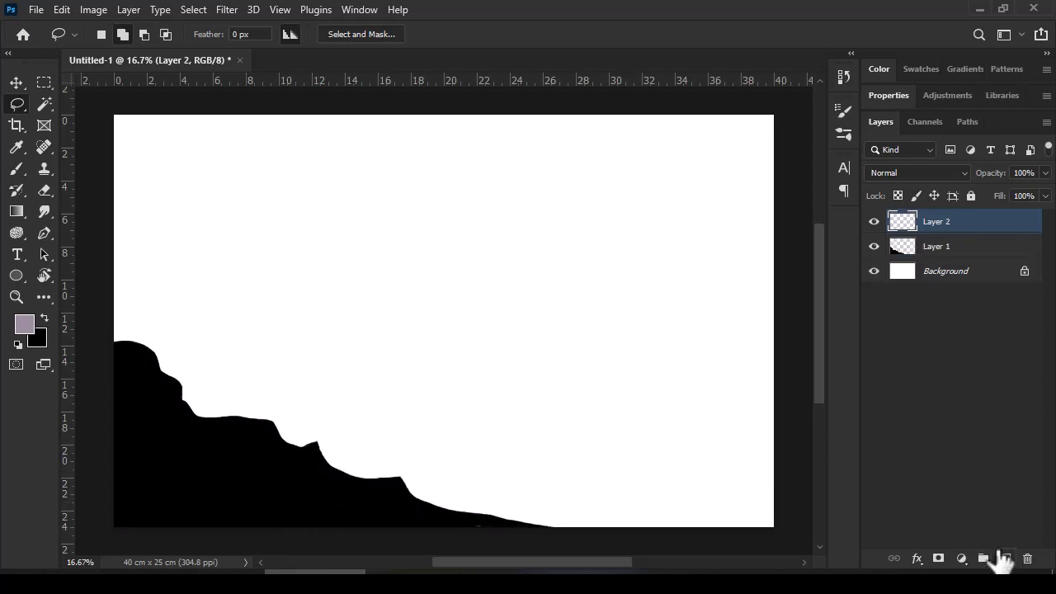
pyautogui.click(44, 82)
pyautogui.moveTo(771, 308); pyautogui.dragTo(328, 427)
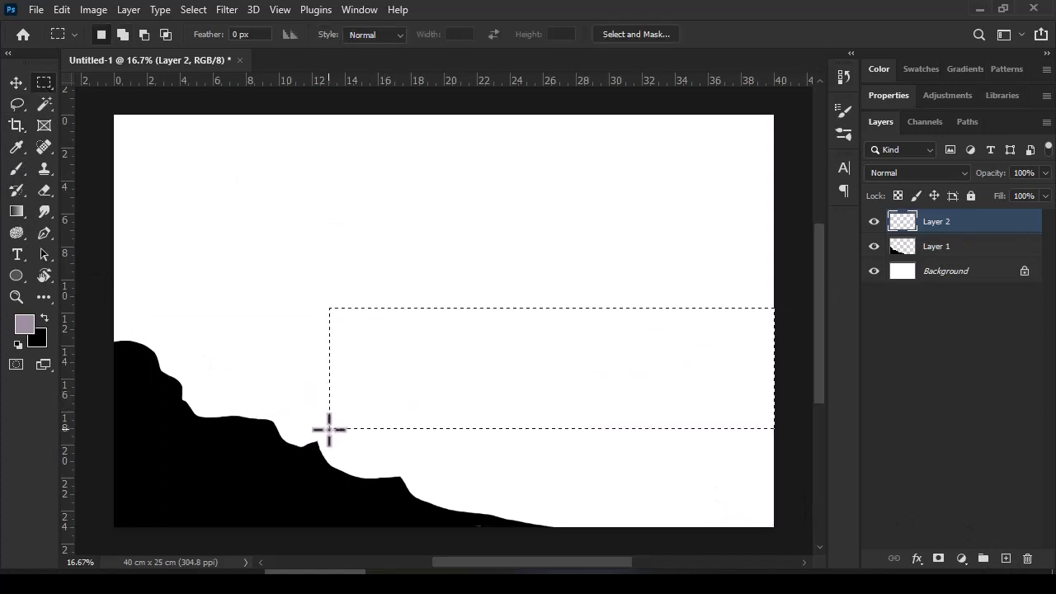
pyautogui.click(16, 104)
pyautogui.click(144, 34)
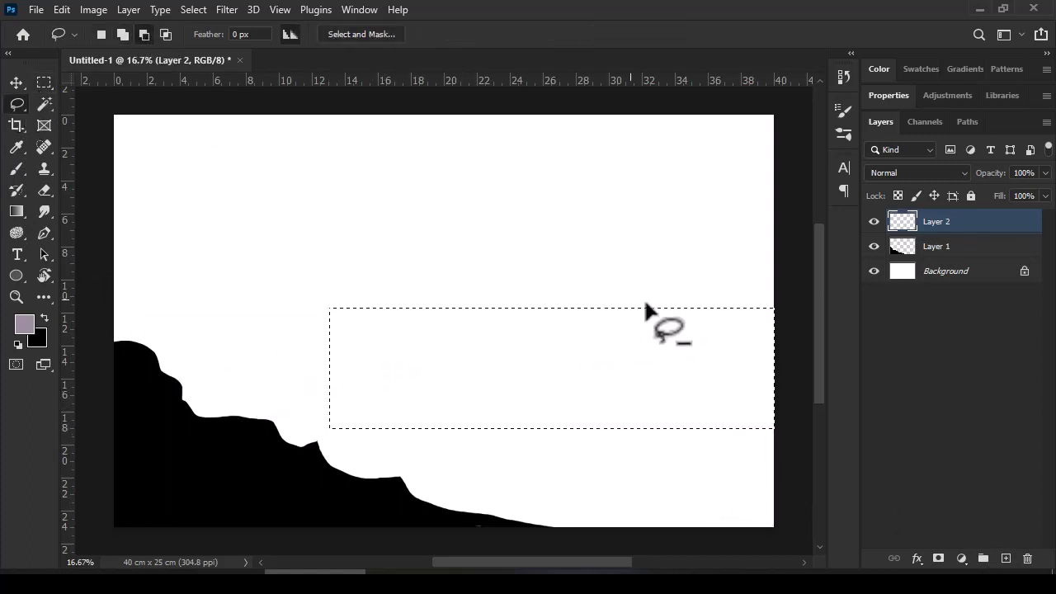
pyautogui.moveTo(776, 342); pyautogui.dragTo(398, 418)
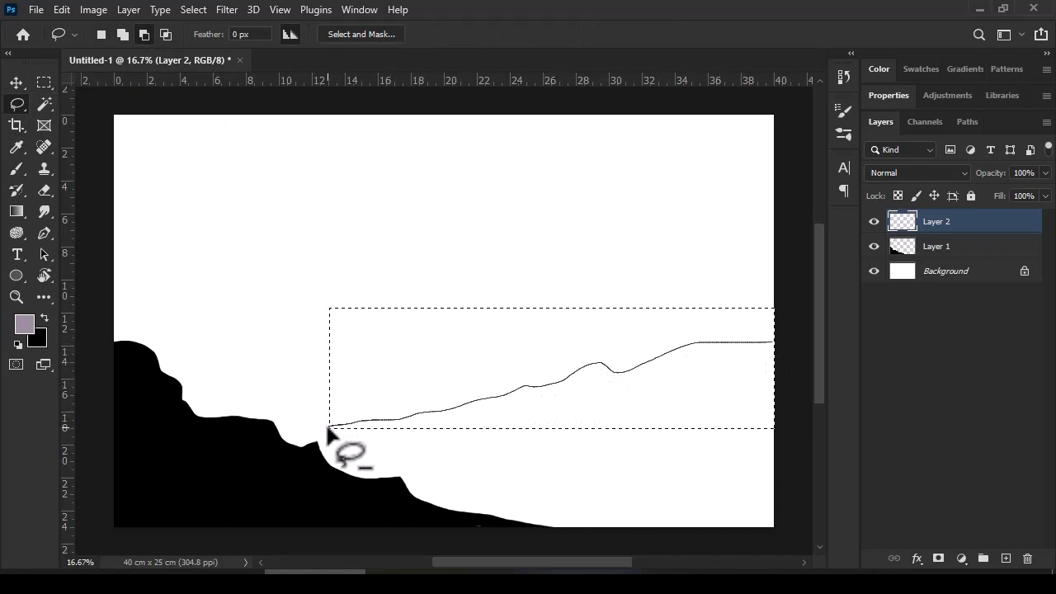
pyautogui.moveTo(327, 425); pyautogui.dragTo(785, 359)
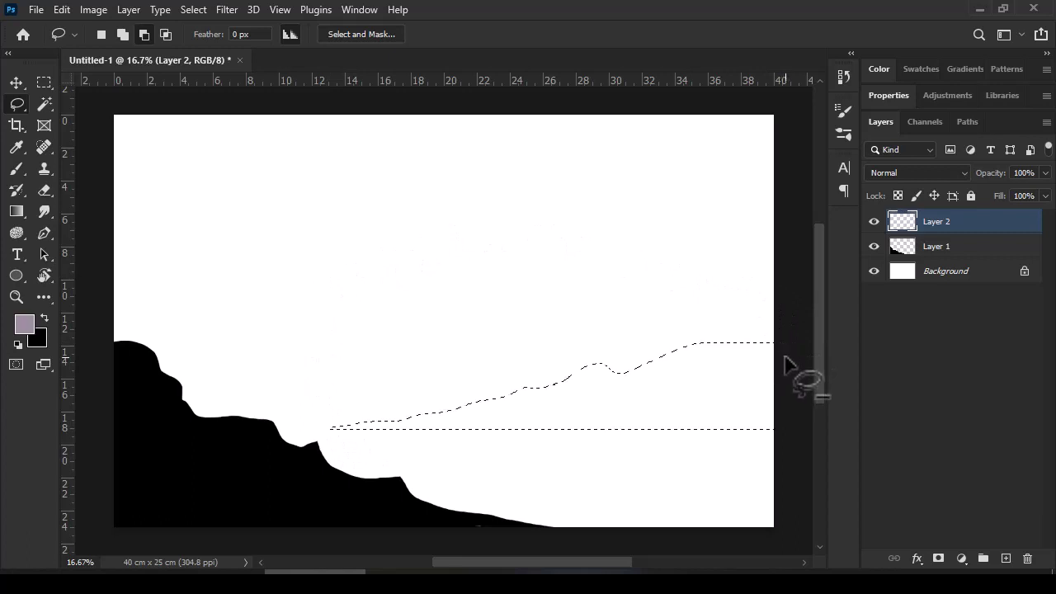
pyautogui.hotkey('ctrl', 'BackSpace')
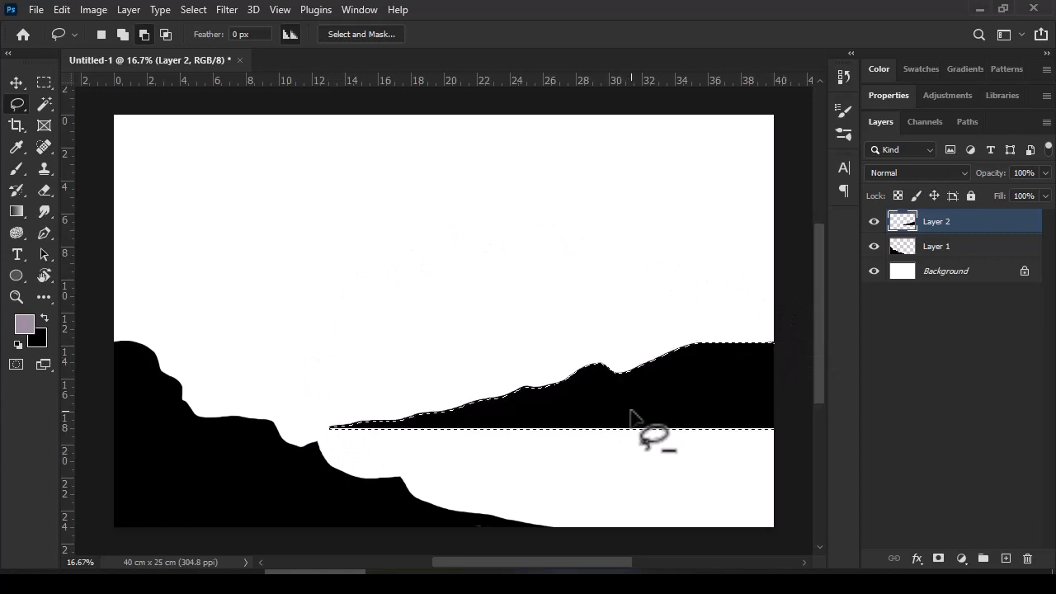
# Scale the ridge to 70.48% height and 109.52% width, shift it up-left, and deselect
pyautogui.hotkey('ctrl', 't')
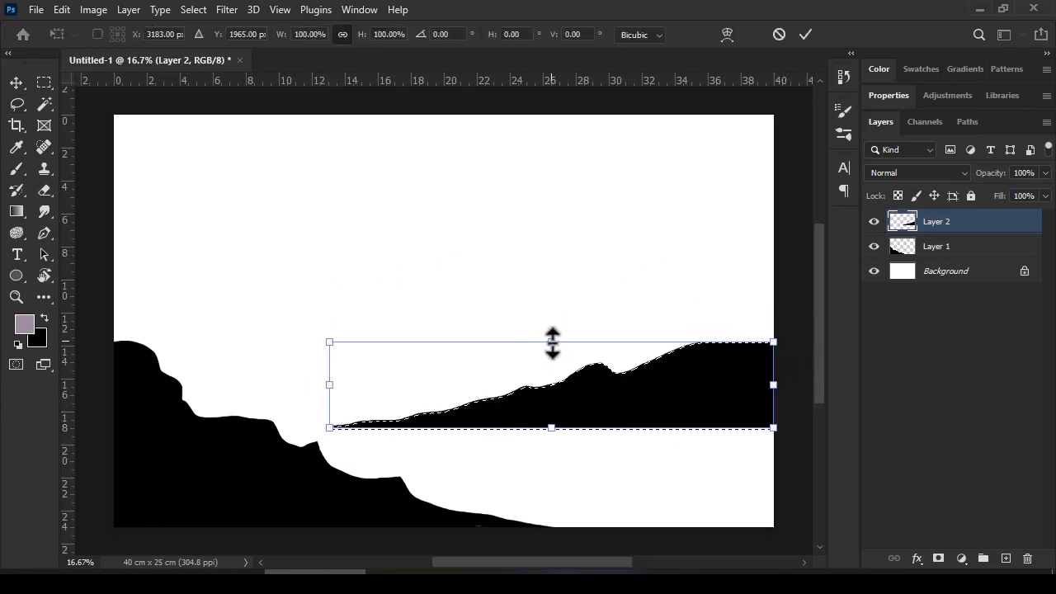
pyautogui.moveTo(552, 342); pyautogui.dragTo(550, 366)
pyautogui.moveTo(630, 420); pyautogui.dragTo(607, 403)
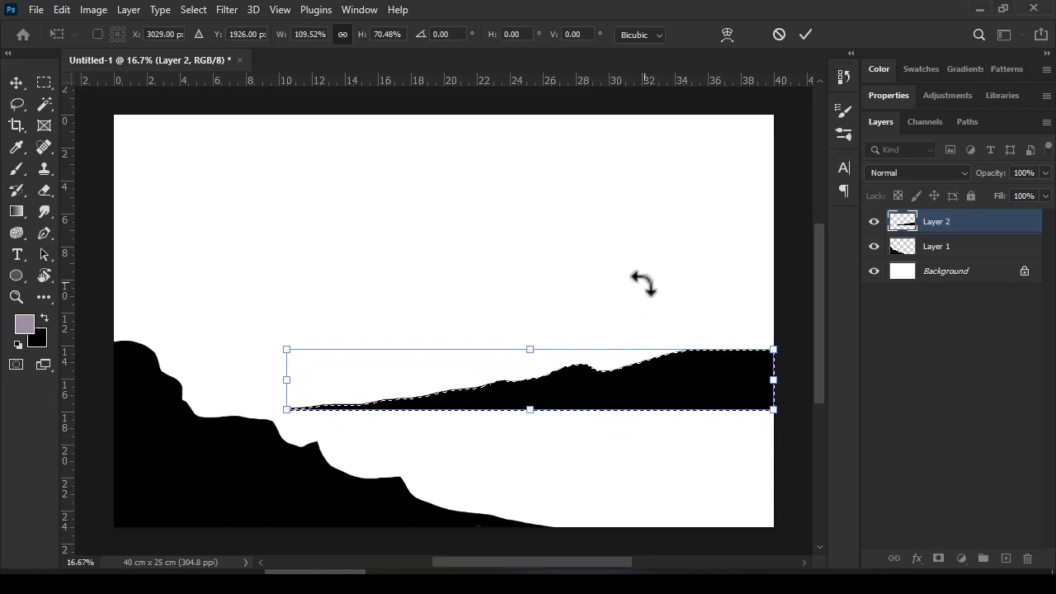
pyautogui.press('Return')
pyautogui.hotkey('ctrl', 'd')
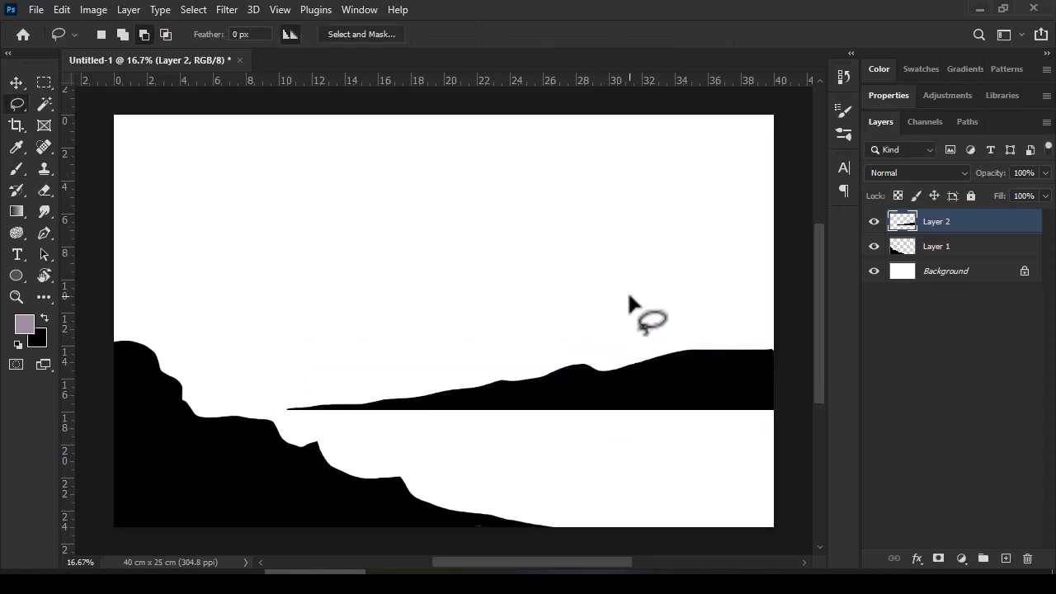
# Add a new sky layer and make the gradient's start stop a darker purple
pyautogui.click(1007, 559)
pyautogui.click(25, 213)
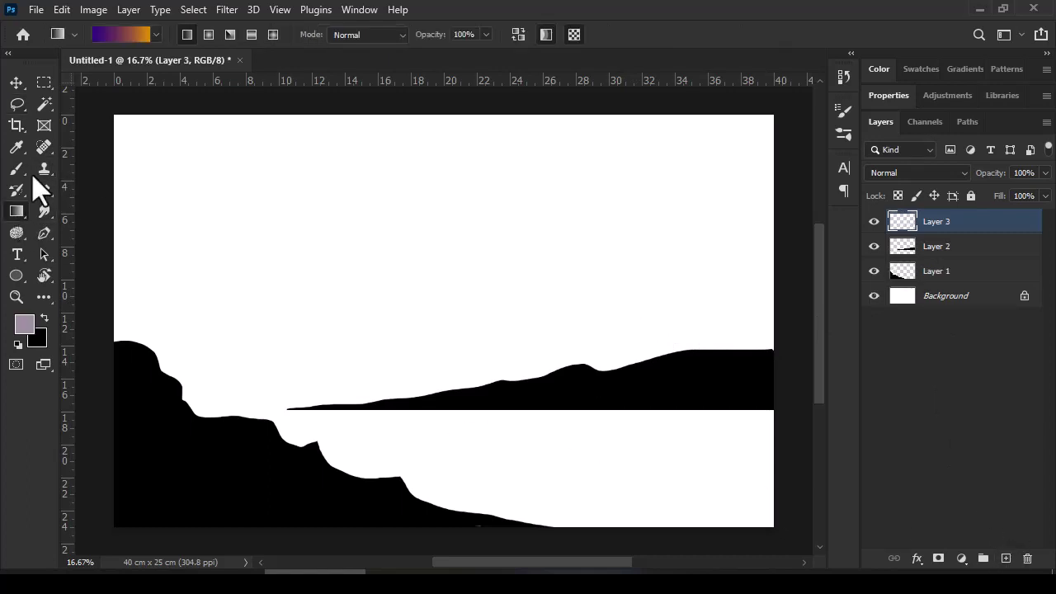
pyautogui.click(111, 34)
pyautogui.click(136, 338)
pyautogui.click(212, 404)
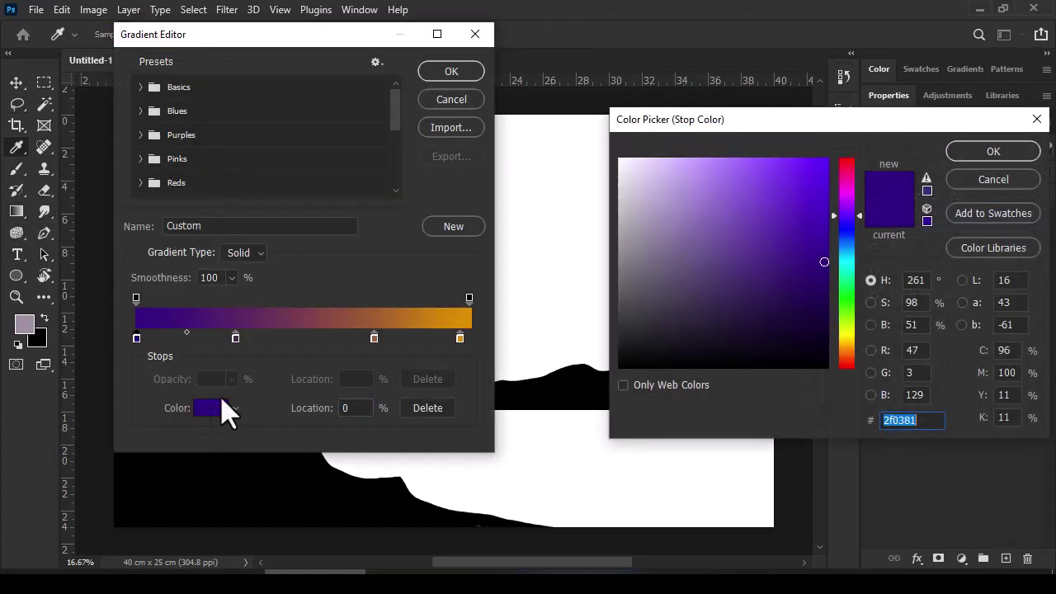
pyautogui.click(827, 275)
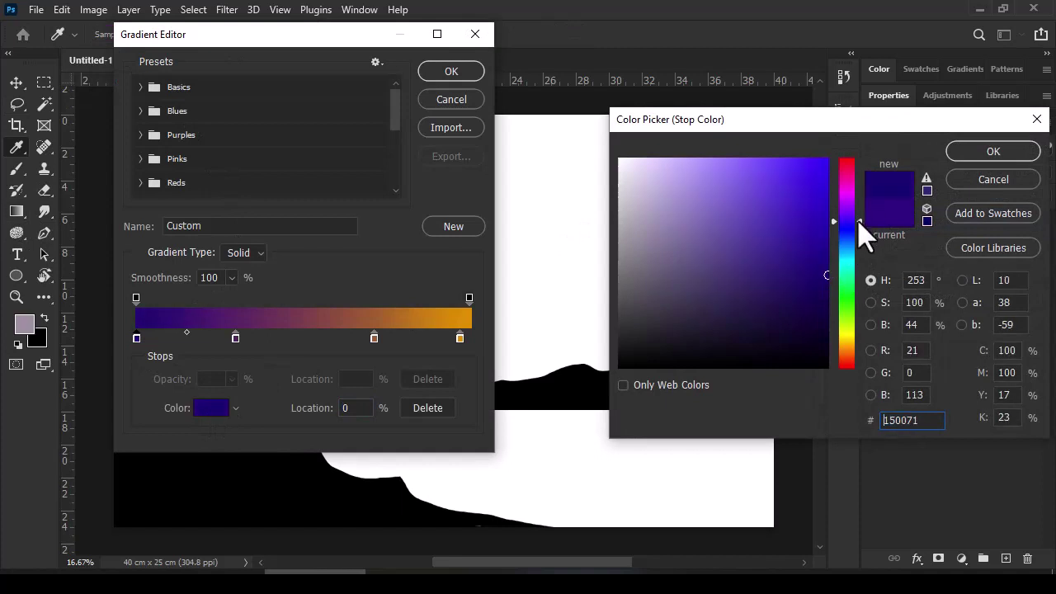
pyautogui.press('Return')
# Make the gradient's end stop bright orange and move the purple stop to 33%
pyautogui.click(456, 338)
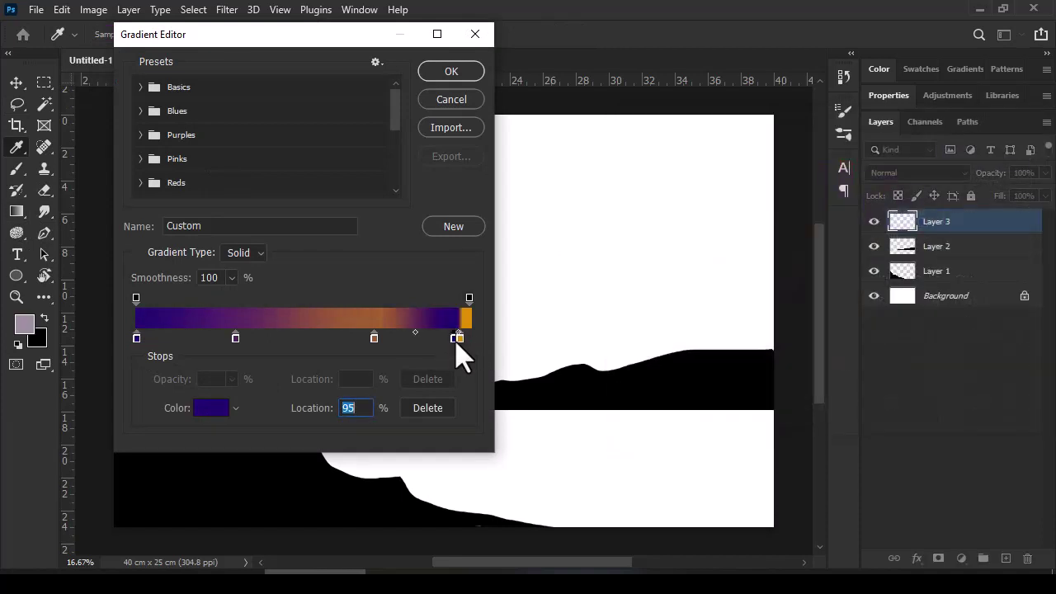
pyautogui.moveTo(456, 350); pyautogui.dragTo(460, 349)
pyautogui.click(459, 340)
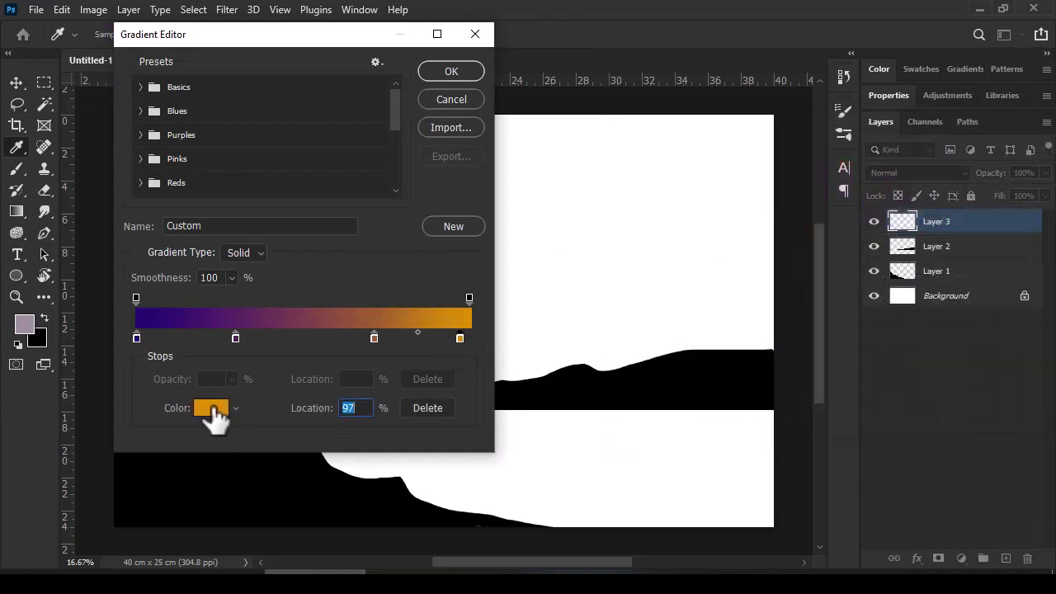
pyautogui.click(212, 408)
pyautogui.moveTo(850, 326); pyautogui.dragTo(861, 353)
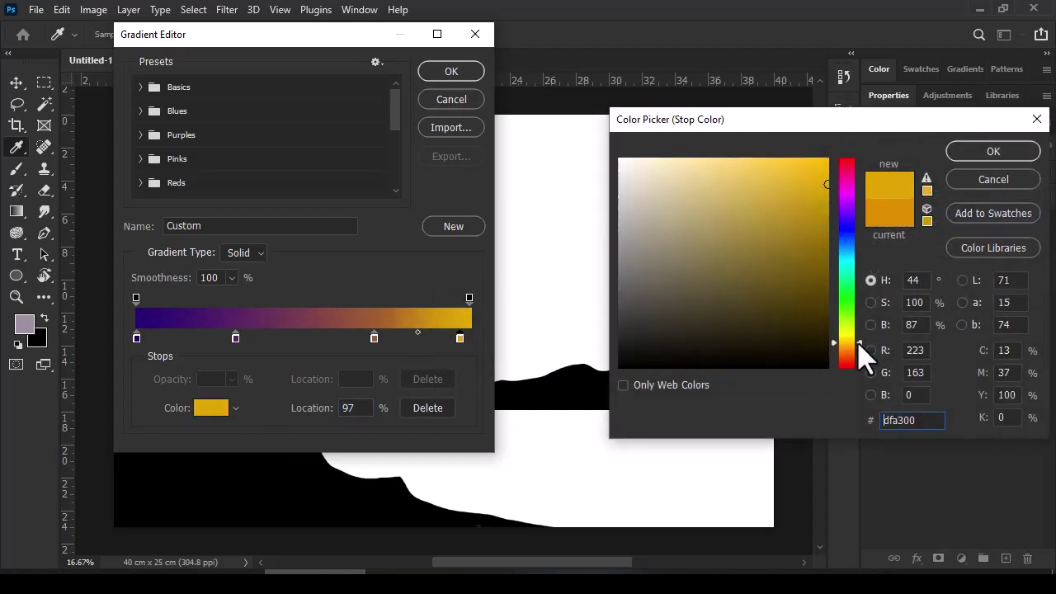
pyautogui.click(835, 169)
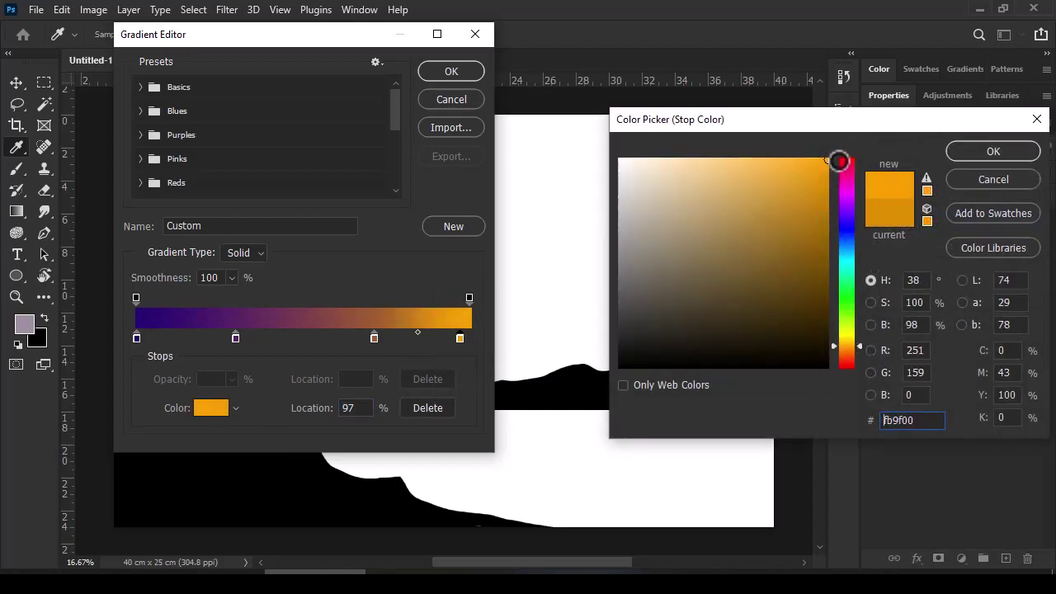
pyautogui.press('Return')
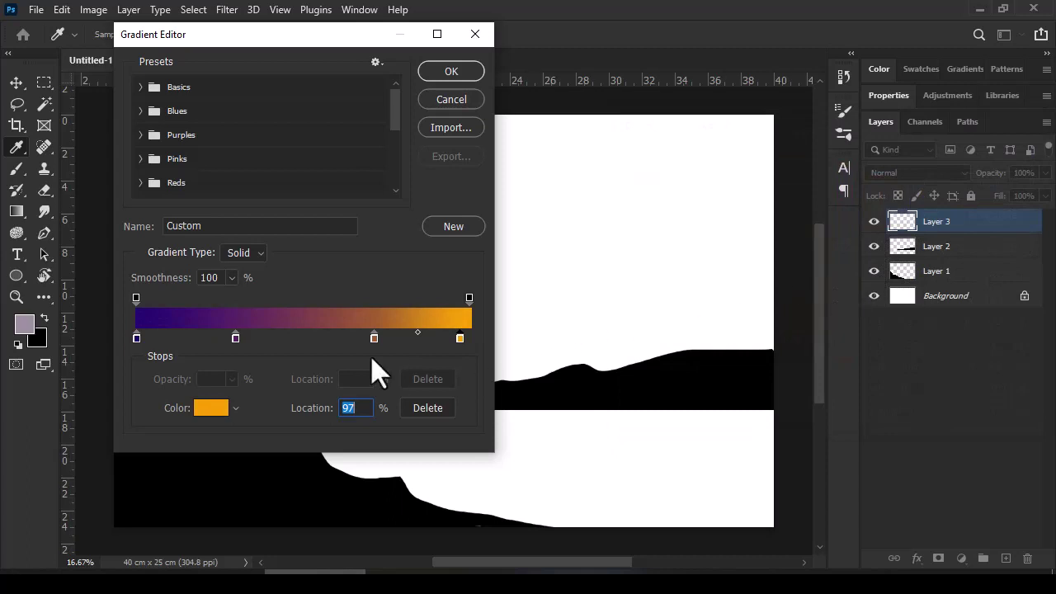
pyautogui.moveTo(236, 338); pyautogui.dragTo(246, 338)
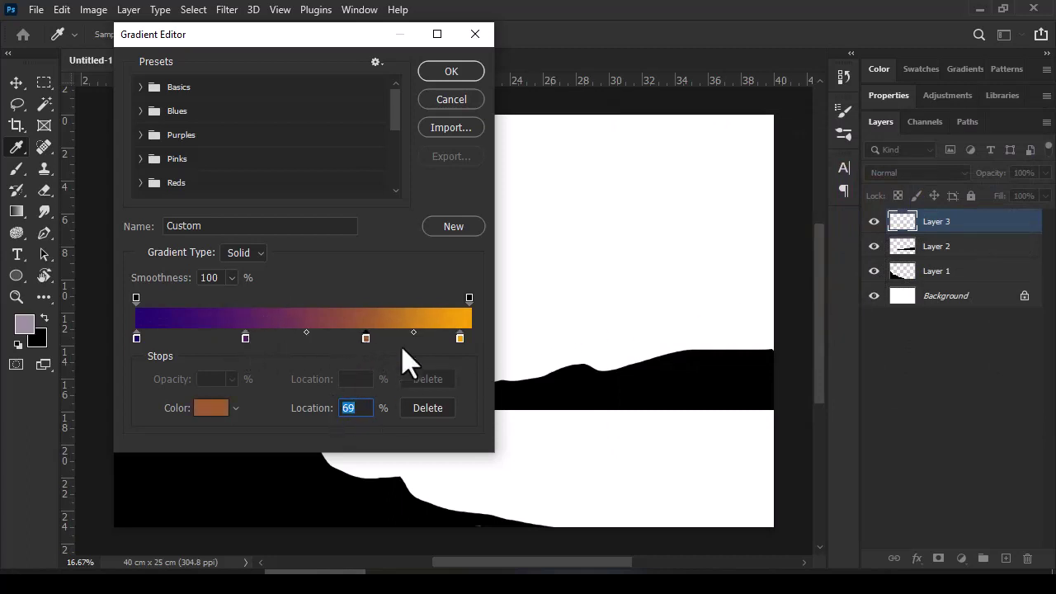
pyautogui.click(452, 73)
# Fill Layer 3 top to bottom with the purple-orange gradient and place it beneath the silhouettes
pyautogui.hotkey('ctrl', '-')
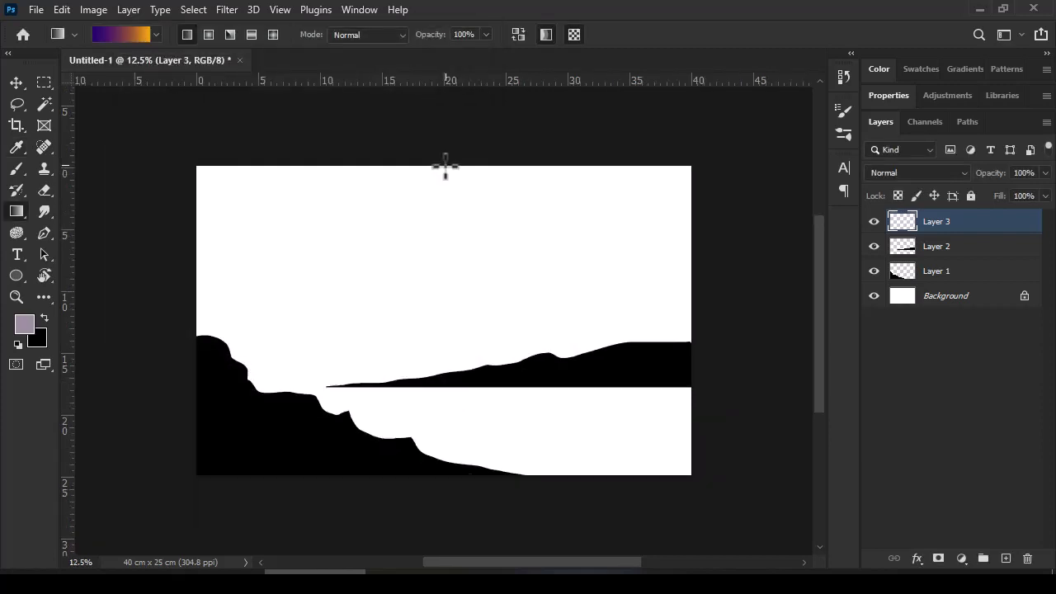
pyautogui.moveTo(441, 167); pyautogui.dragTo(433, 519)
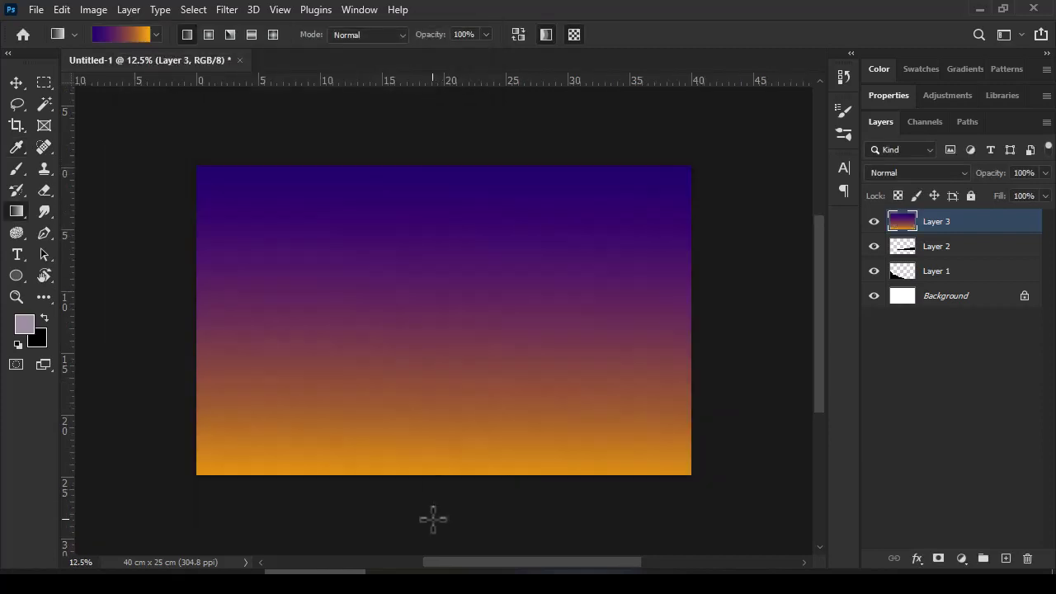
pyautogui.moveTo(945, 228); pyautogui.dragTo(933, 297)
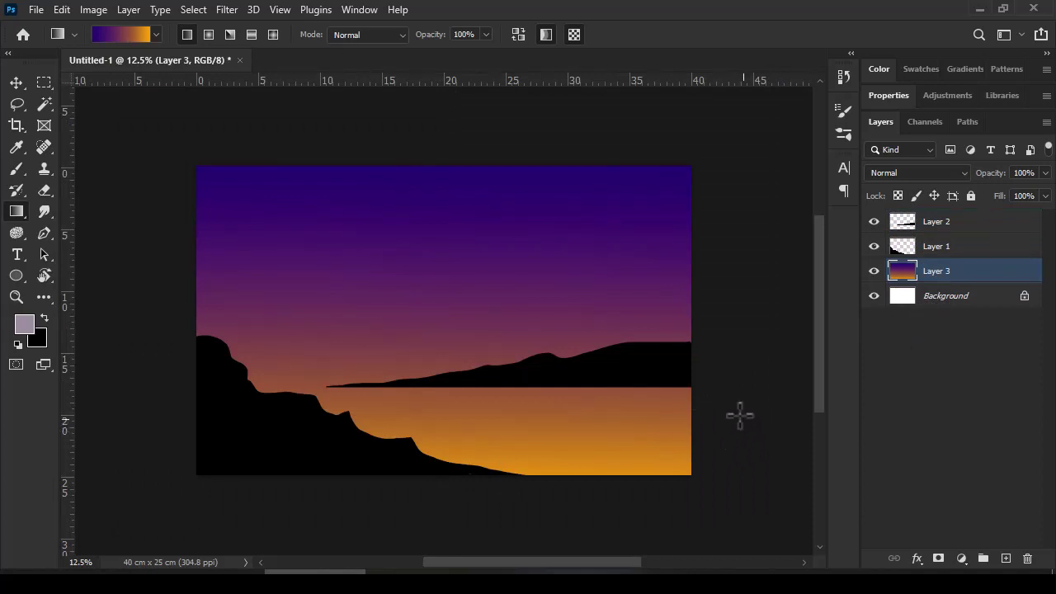
# Narrow the distant ridge to 92.55% width and lower it onto the water line
pyautogui.press('v')
pyautogui.moveTo(650, 374); pyautogui.dragTo(649, 381)
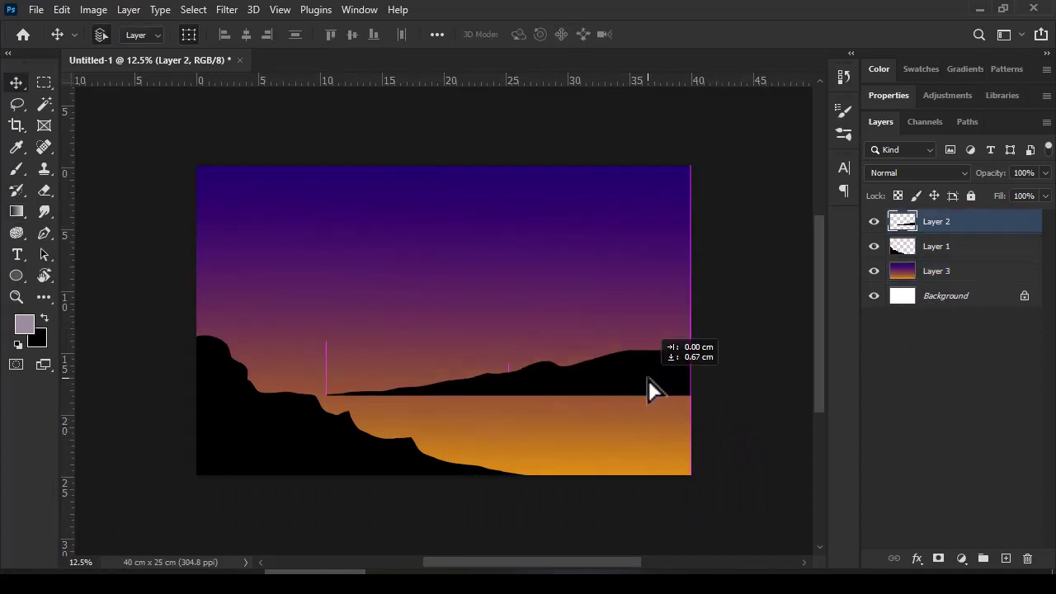
pyautogui.moveTo(326, 374); pyautogui.dragTo(354, 374)
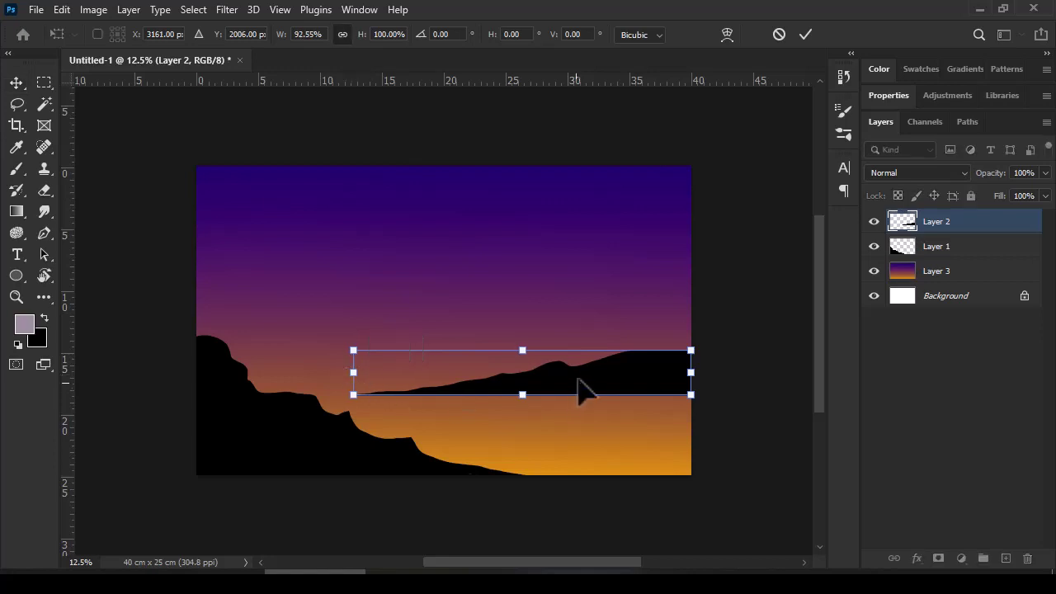
pyautogui.moveTo(578, 389); pyautogui.dragTo(582, 397)
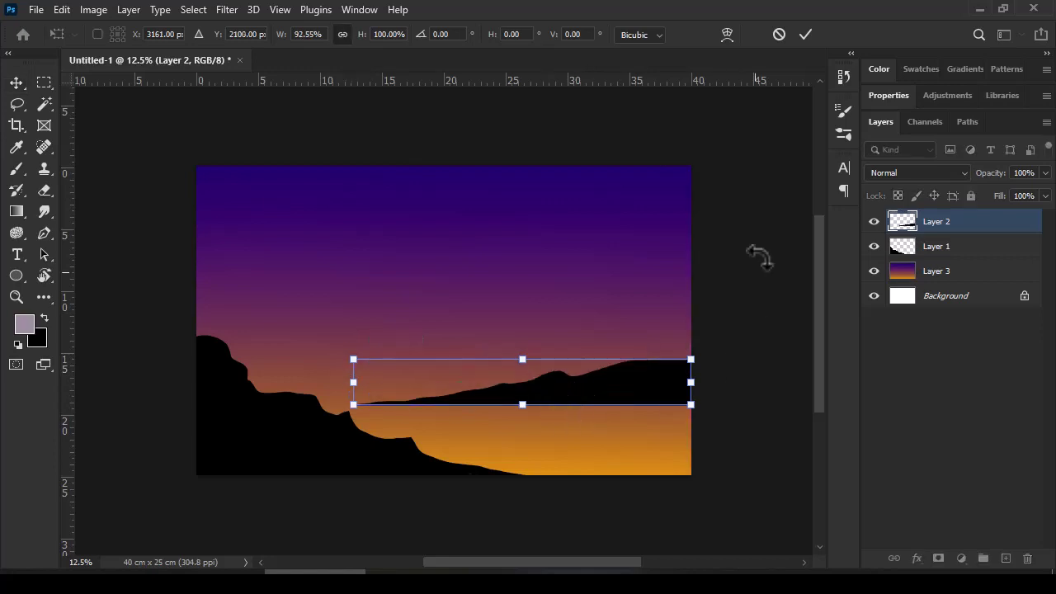
pyautogui.press('Return')
pyautogui.click(16, 275)
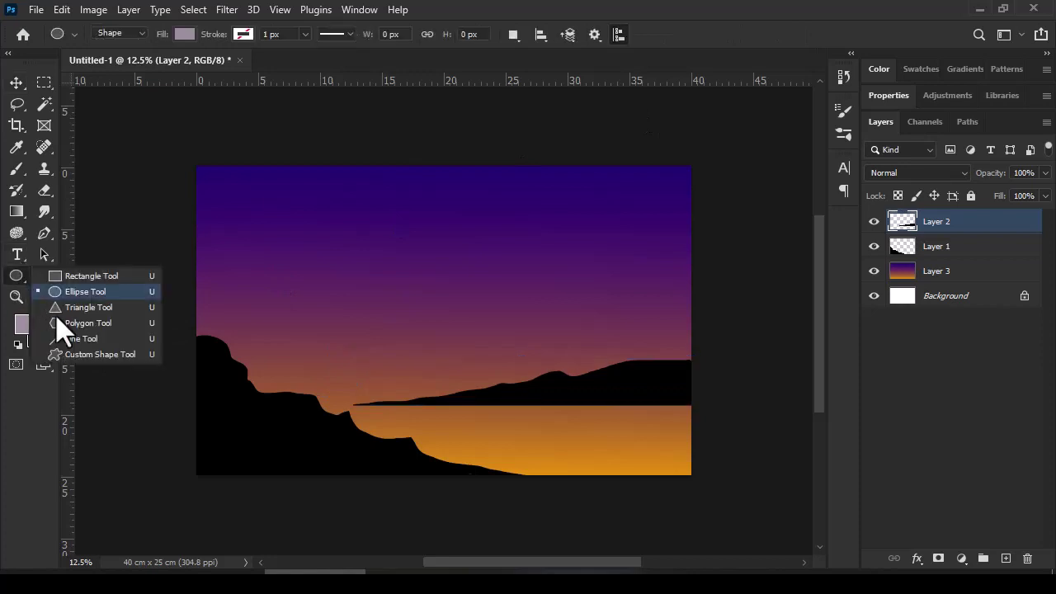
# Draw a Sycamore Tree custom shape rising from the far hill
pyautogui.click(87, 354)
pyautogui.click(669, 35)
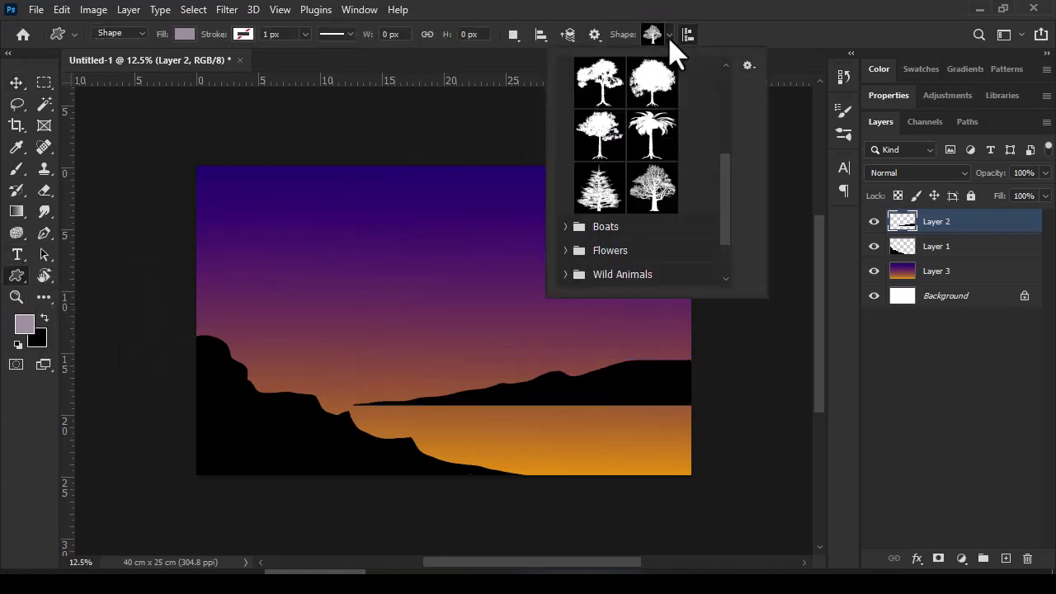
pyautogui.click(350, 196)
pyautogui.moveTo(350, 188); pyautogui.dragTo(577, 419)
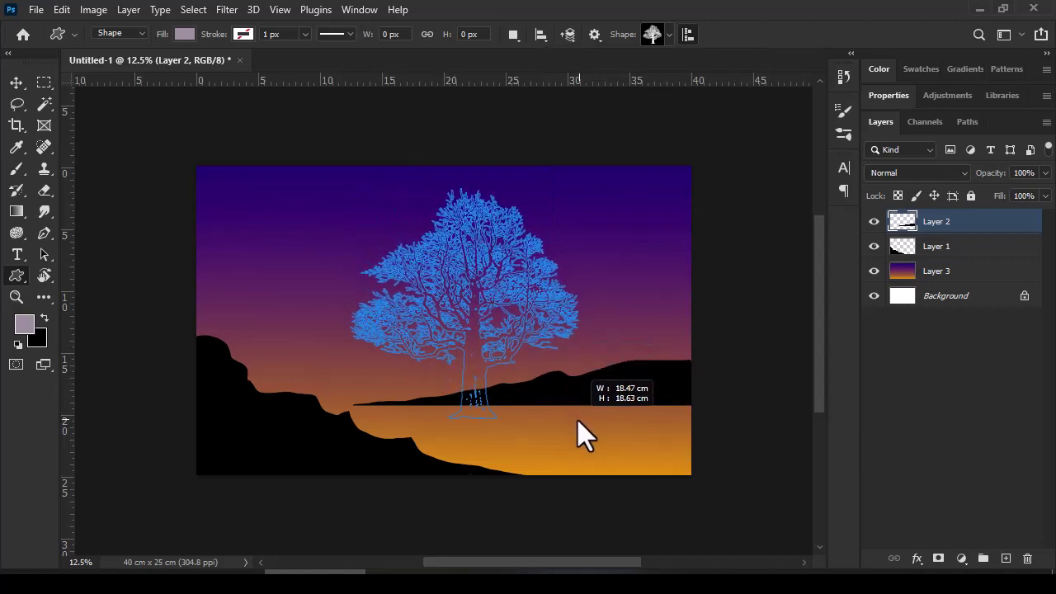
pyautogui.moveTo(577, 418); pyautogui.dragTo(577, 407)
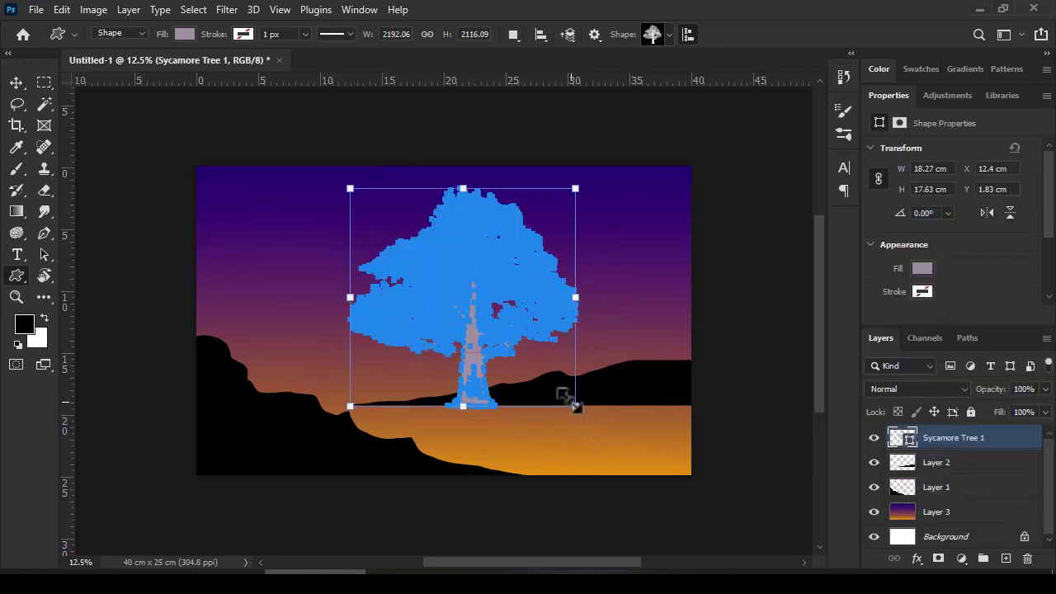
# Give the tree a black fill and rasterize its shape layer
pyautogui.click(24, 323)
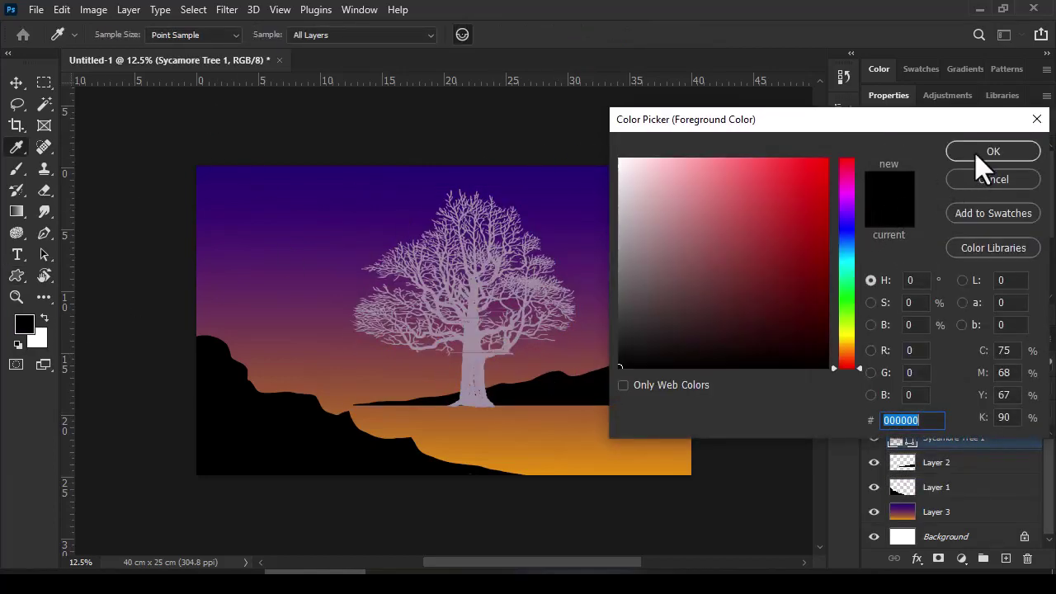
pyautogui.click(979, 155)
pyautogui.click(184, 35)
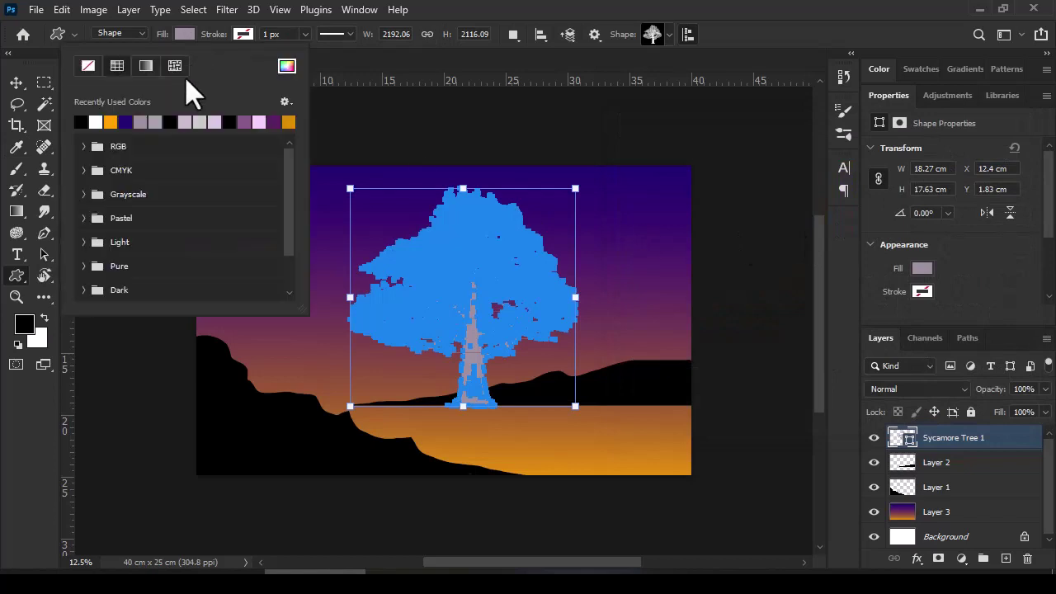
pyautogui.click(81, 122)
pyautogui.click(183, 36)
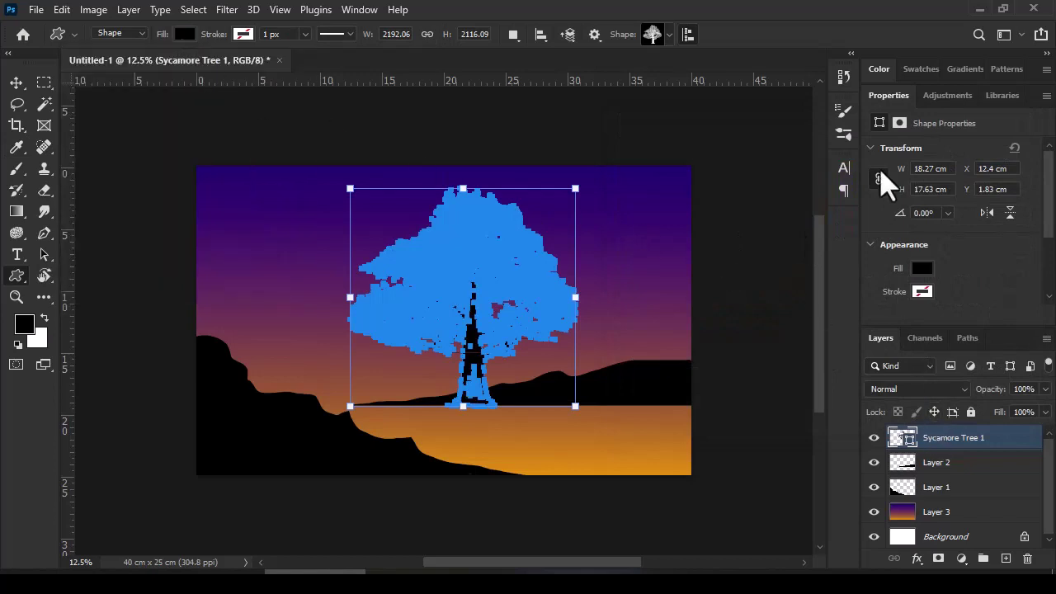
pyautogui.doubleClick(891, 99)
pyautogui.rightClick(941, 237)
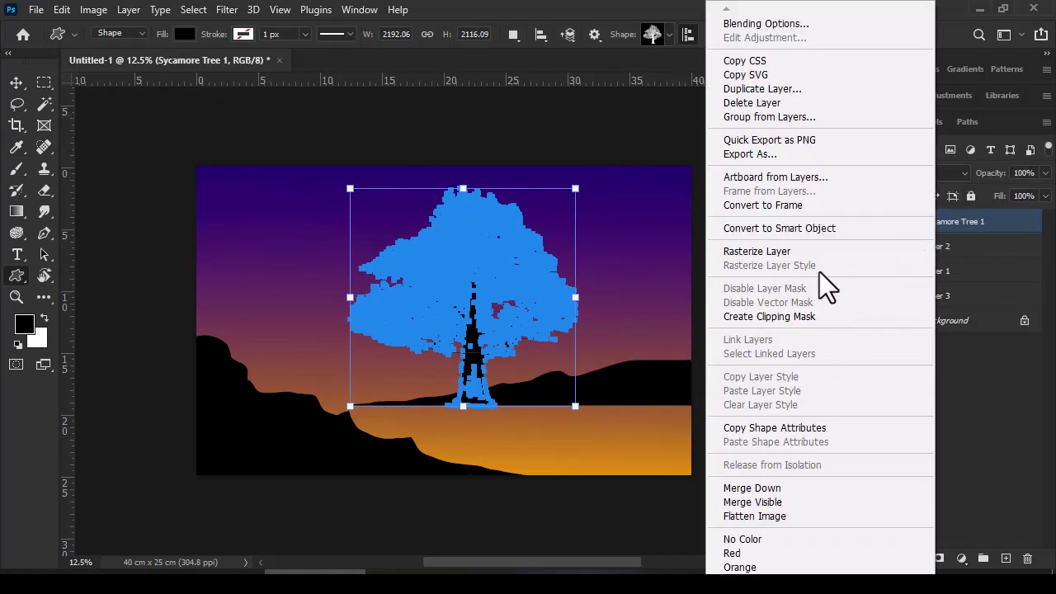
pyautogui.click(784, 248)
# Undo a stray dab and brush black over the trunk's orange specks, using a smaller brush for branches
pyautogui.press('b')
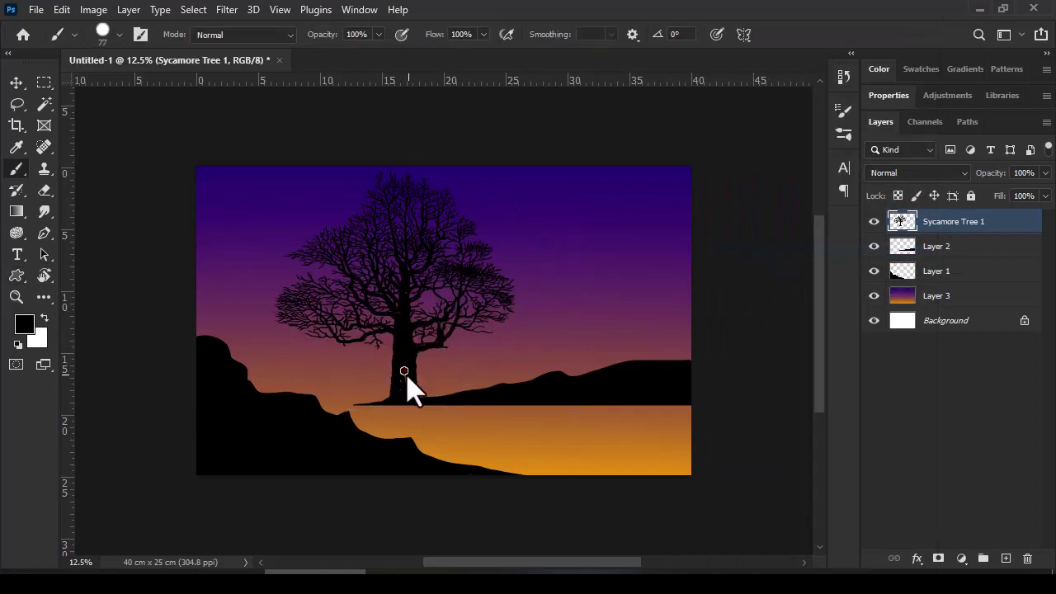
pyautogui.moveTo(402, 385)
pyautogui.mouseDown()
pyautogui.moveTo(537, 373)
pyautogui.moveTo(508, 373)
pyautogui.mouseUp()
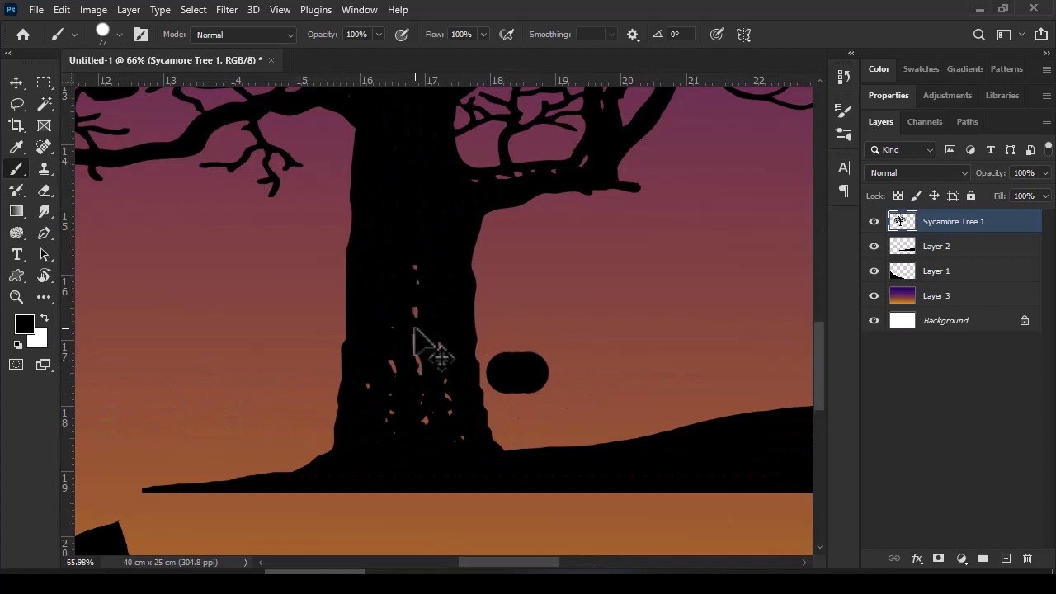
pyautogui.hotkey('ctrl', 'z')
pyautogui.moveTo(412, 267)
pyautogui.mouseDown()
pyautogui.moveTo(448, 437)
pyautogui.moveTo(391, 383)
pyautogui.mouseUp()
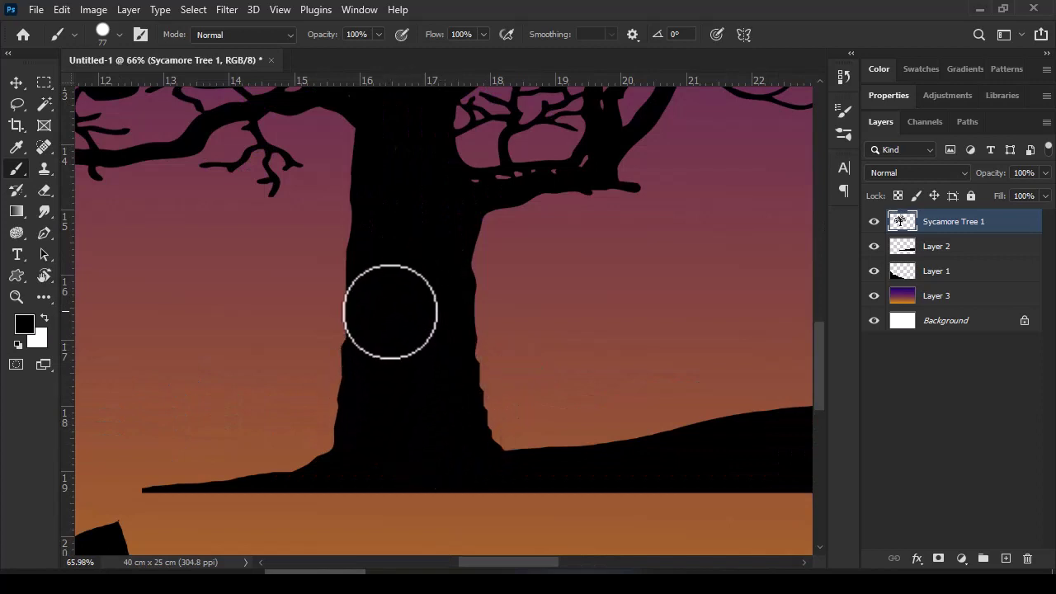
pyautogui.moveTo(392, 311); pyautogui.dragTo(375, 319)
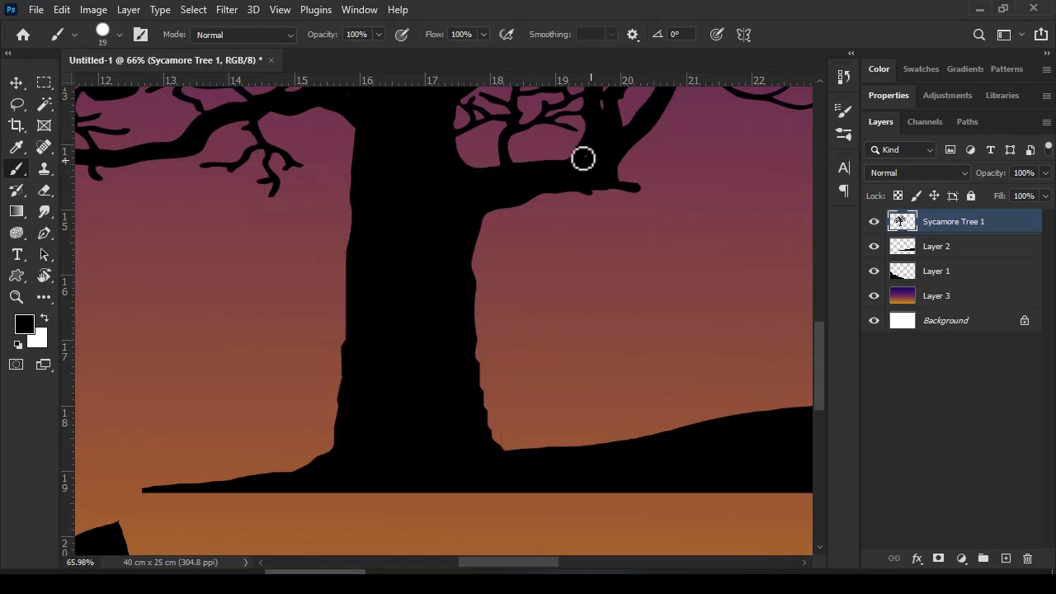
pyautogui.moveTo(578, 171); pyautogui.dragTo(570, 189)
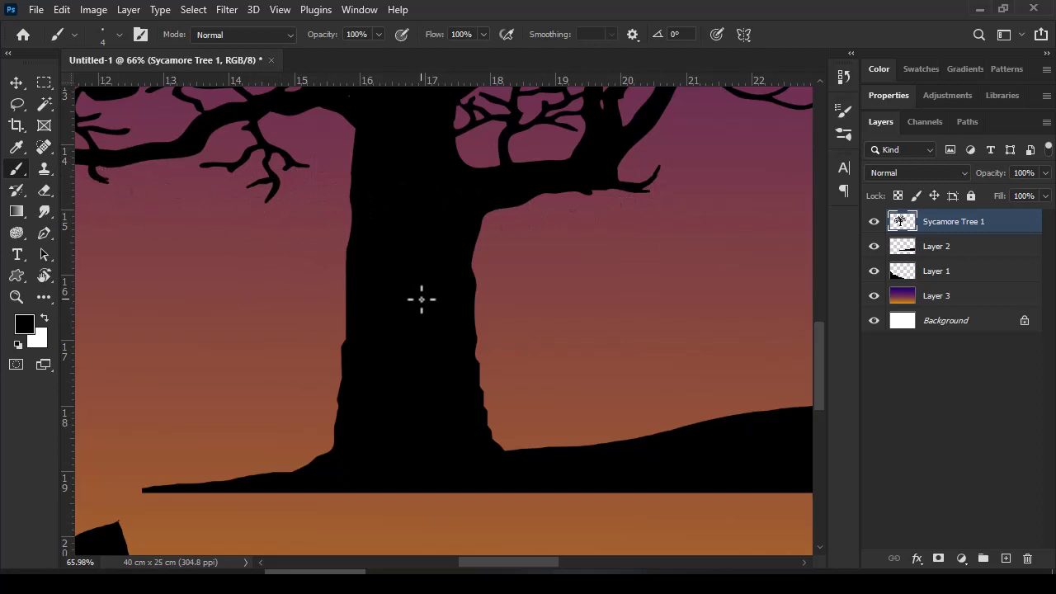
pyautogui.hotkey('ctrl', '0')
pyautogui.rightClick(16, 275)
pyautogui.click(99, 354)
# Draw the Elephant shape from the Wild Animals set on the far hill and rasterize it
pyautogui.click(669, 34)
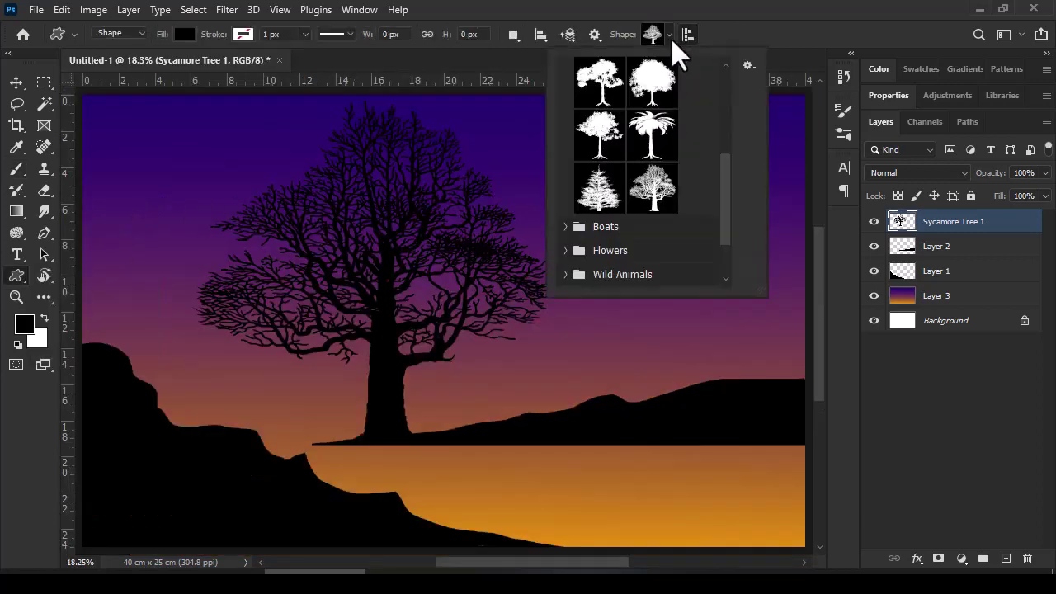
pyautogui.moveTo(730, 158); pyautogui.dragTo(719, 84)
pyautogui.click(566, 93)
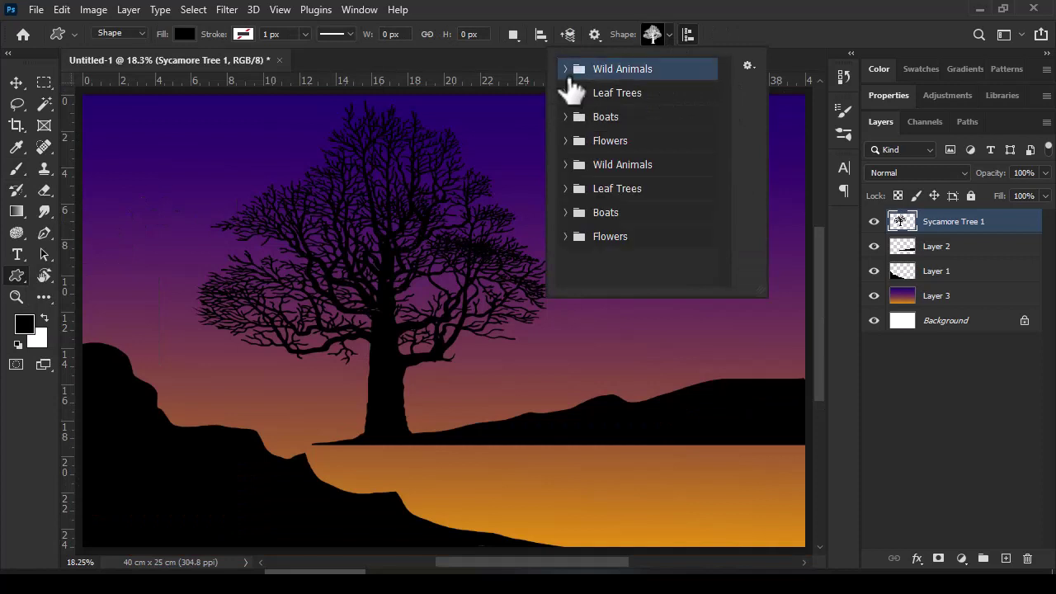
pyautogui.click(566, 70)
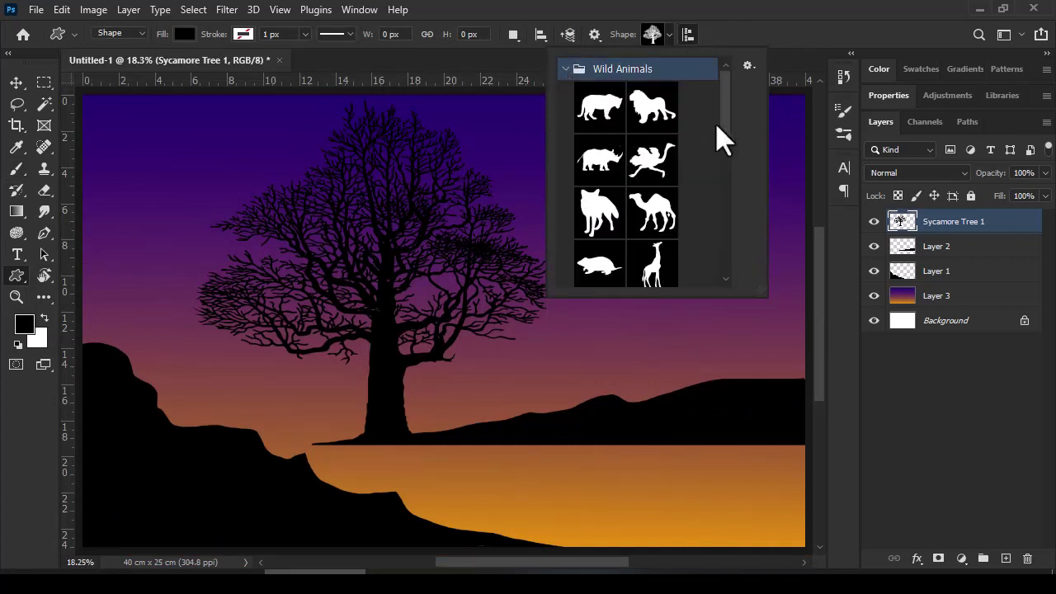
pyautogui.scroll(-1, 723, 100)
pyautogui.moveTo(721, 102); pyautogui.dragTo(715, 175)
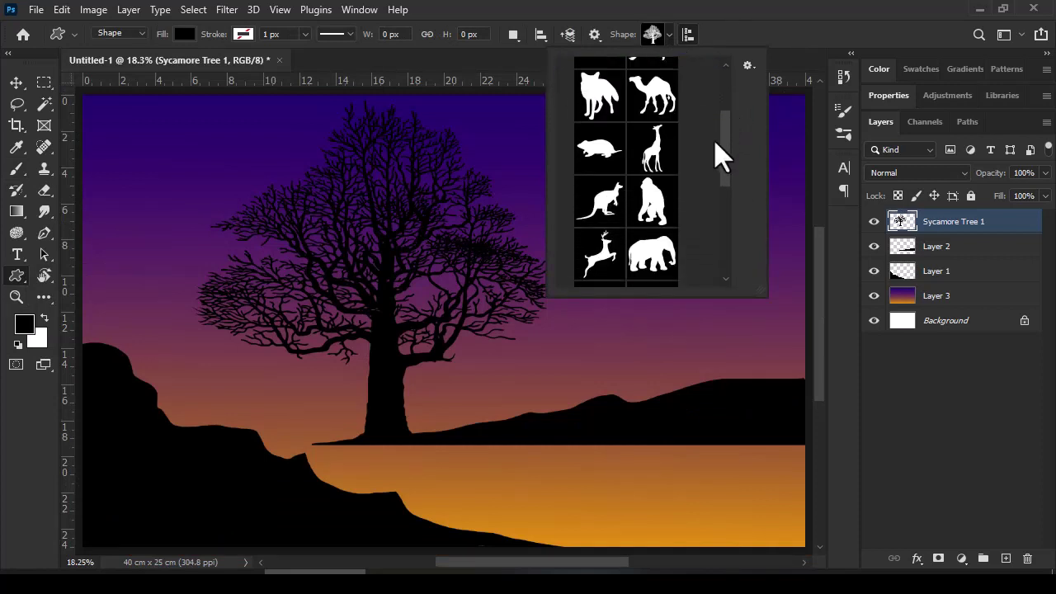
pyautogui.click(651, 137)
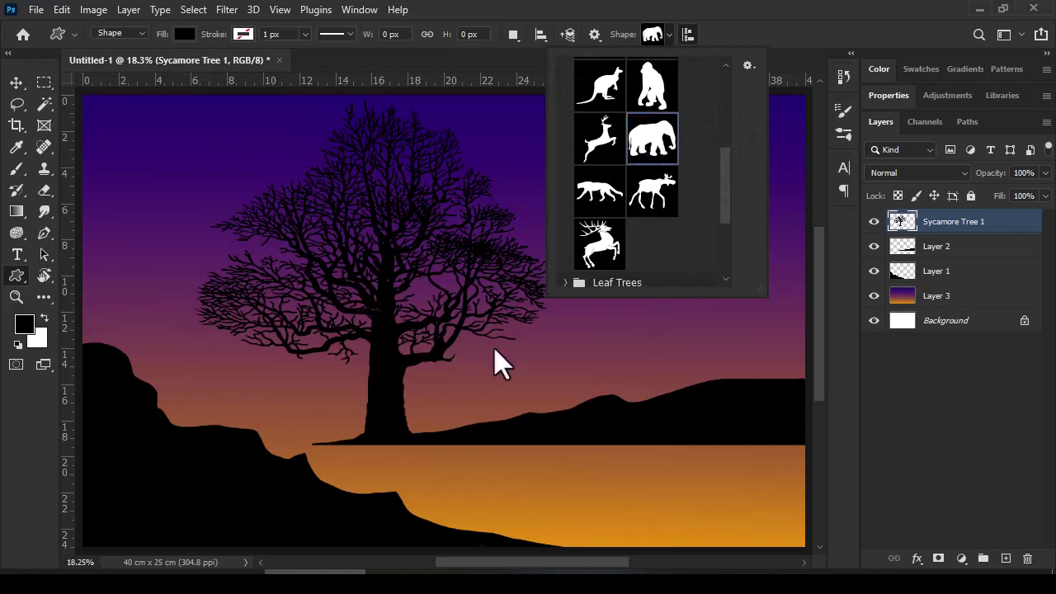
pyautogui.click(528, 405)
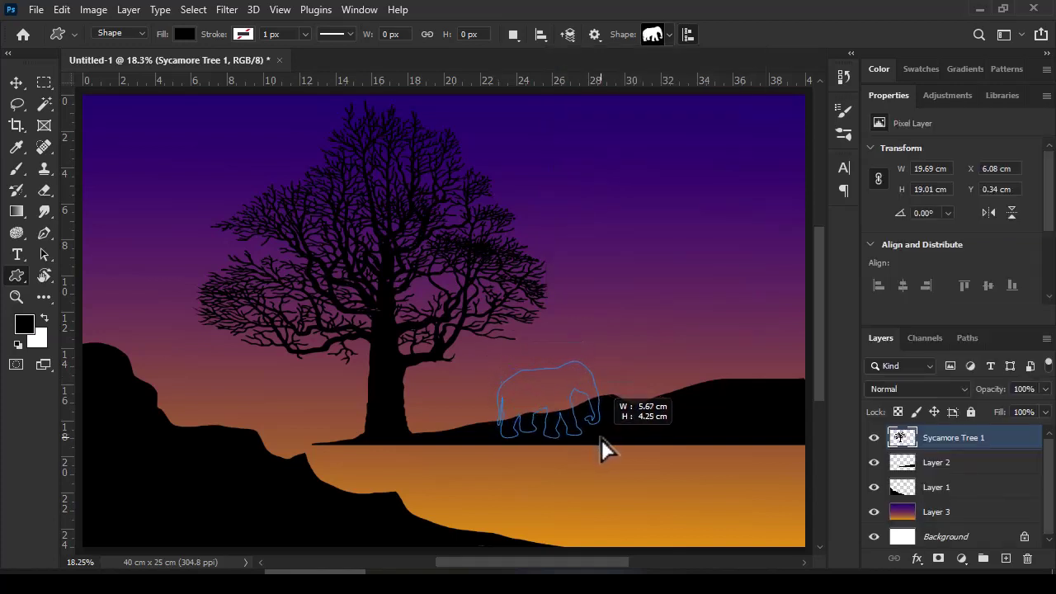
pyautogui.moveTo(513, 381); pyautogui.dragTo(601, 439)
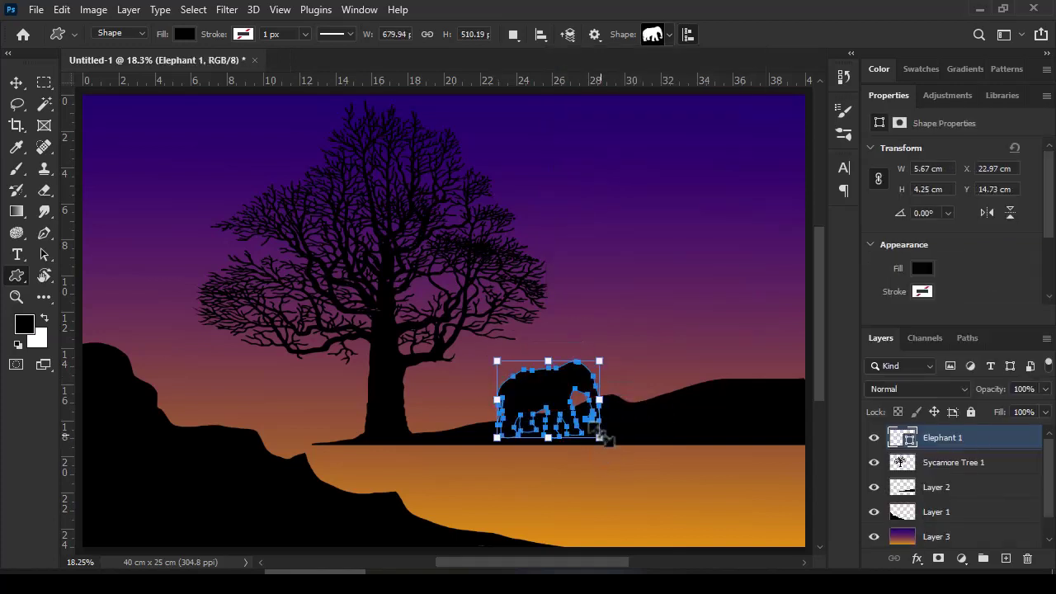
pyautogui.rightClick(950, 443)
pyautogui.click(796, 252)
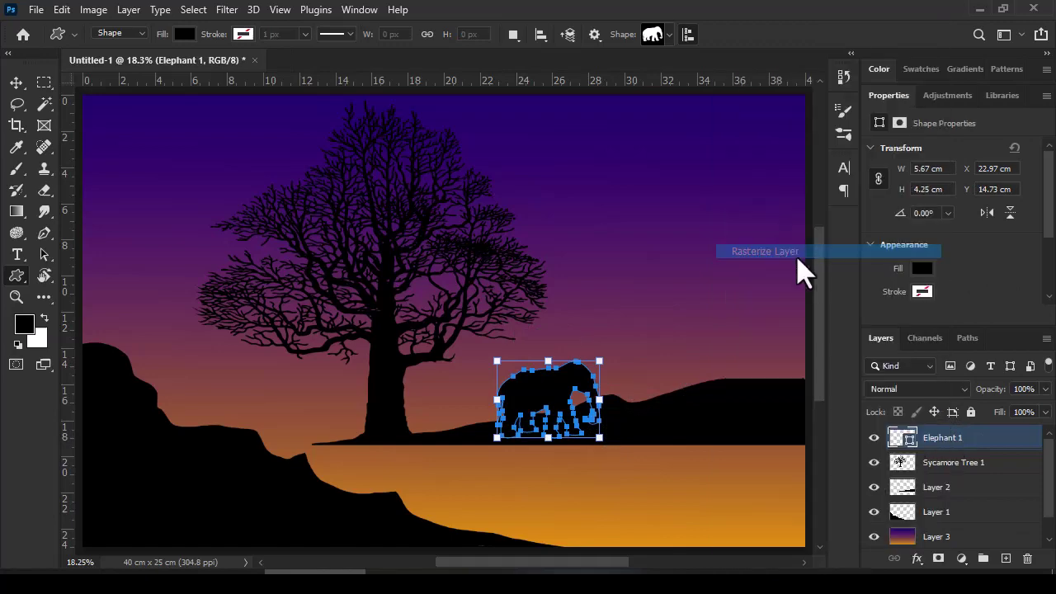
# Flip the elephant horizontally, shrink it to about 58%, and tuck it against the trunk
pyautogui.hotkey('ctrl', 't')
pyautogui.rightClick(569, 397)
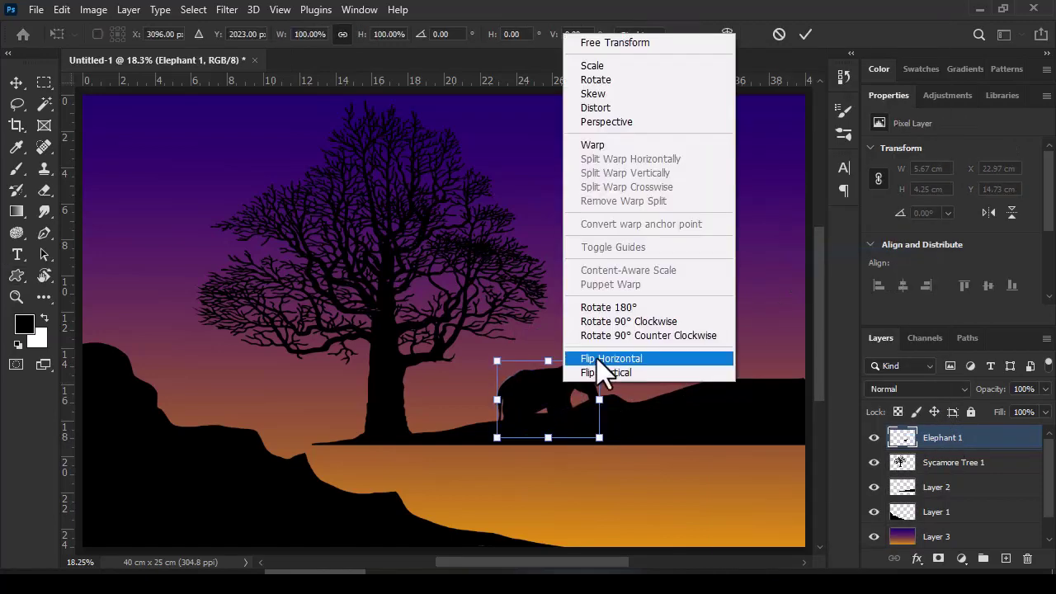
pyautogui.click(609, 365)
pyautogui.moveTo(562, 405); pyautogui.dragTo(472, 401)
pyautogui.moveTo(510, 359); pyautogui.dragTo(464, 411)
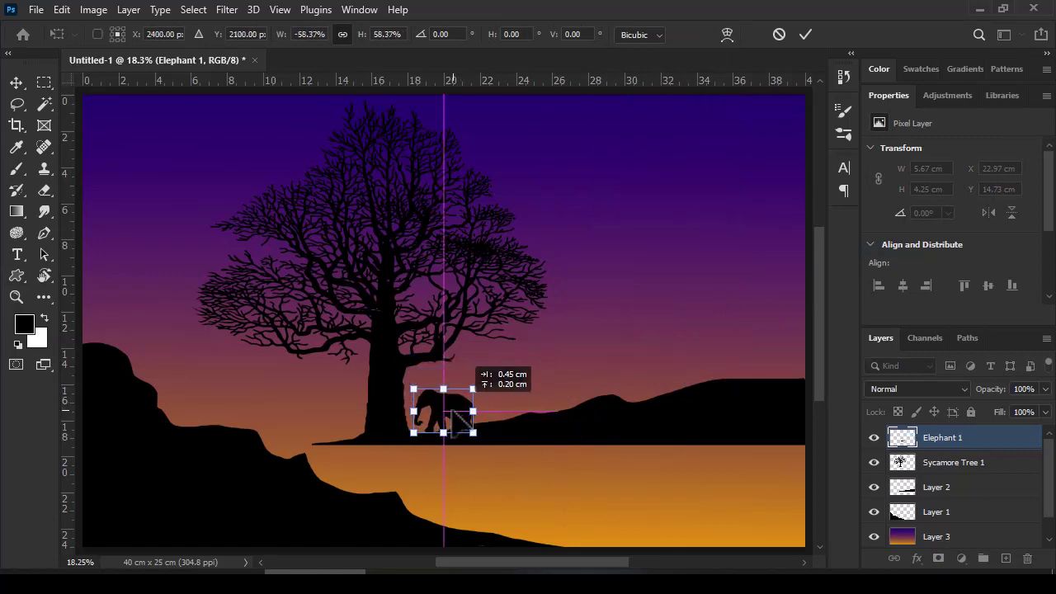
pyautogui.press('Return')
pyautogui.press('e')
pyautogui.scroll(5, 542, 436)
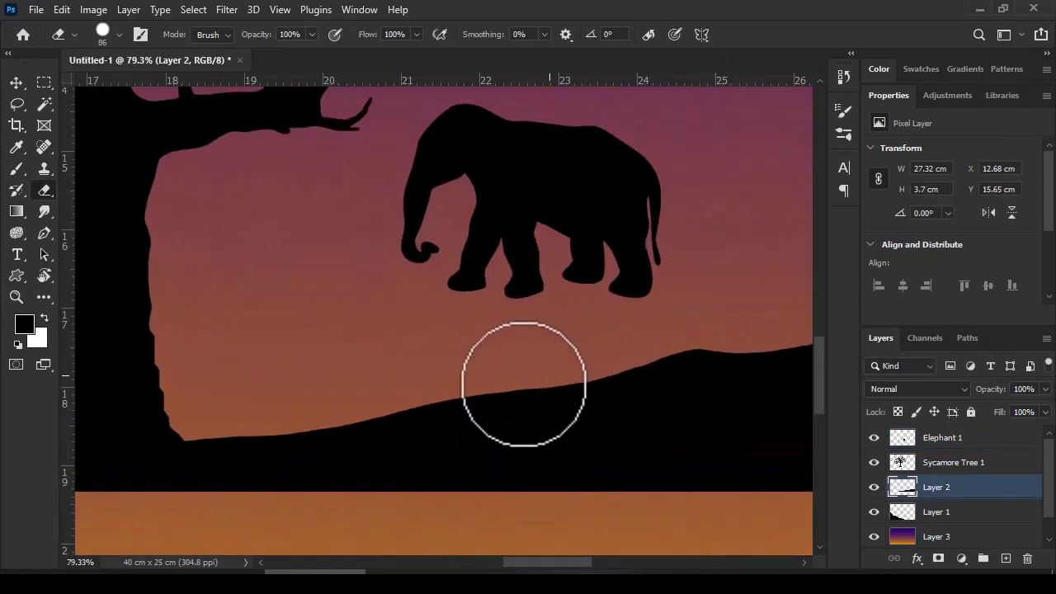
# Erase the thin black sliver along the far hill's edge and move the elephant down onto the ridge
pyautogui.press('[')
pyautogui.press('[')
pyautogui.press('[')
pyautogui.press('[')
pyautogui.press('[')
pyautogui.press('[')
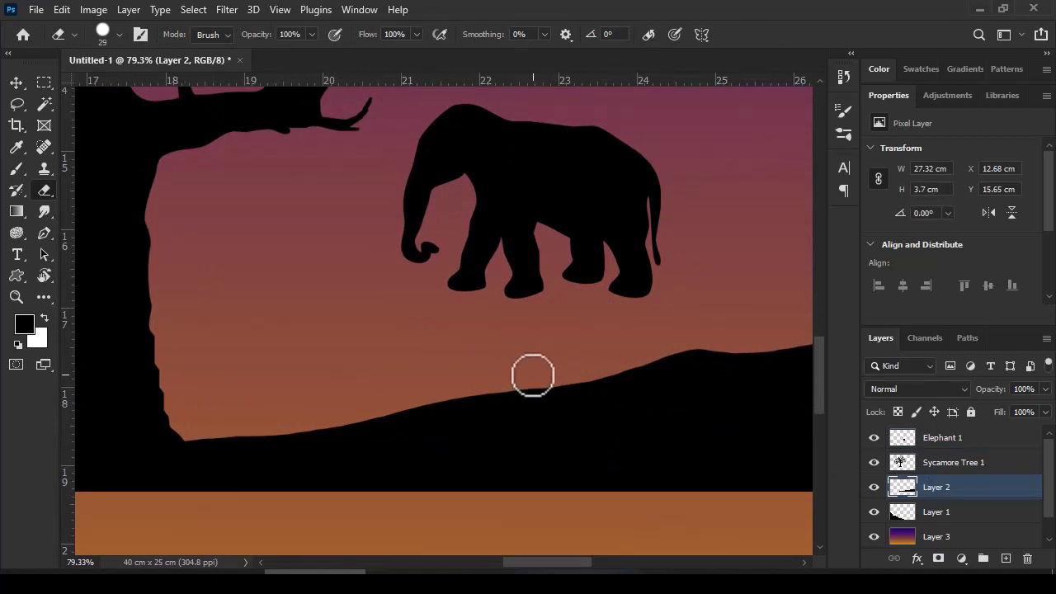
pyautogui.moveTo(533, 376)
pyautogui.mouseDown()
pyautogui.moveTo(471, 410)
pyautogui.moveTo(341, 423)
pyautogui.mouseUp()
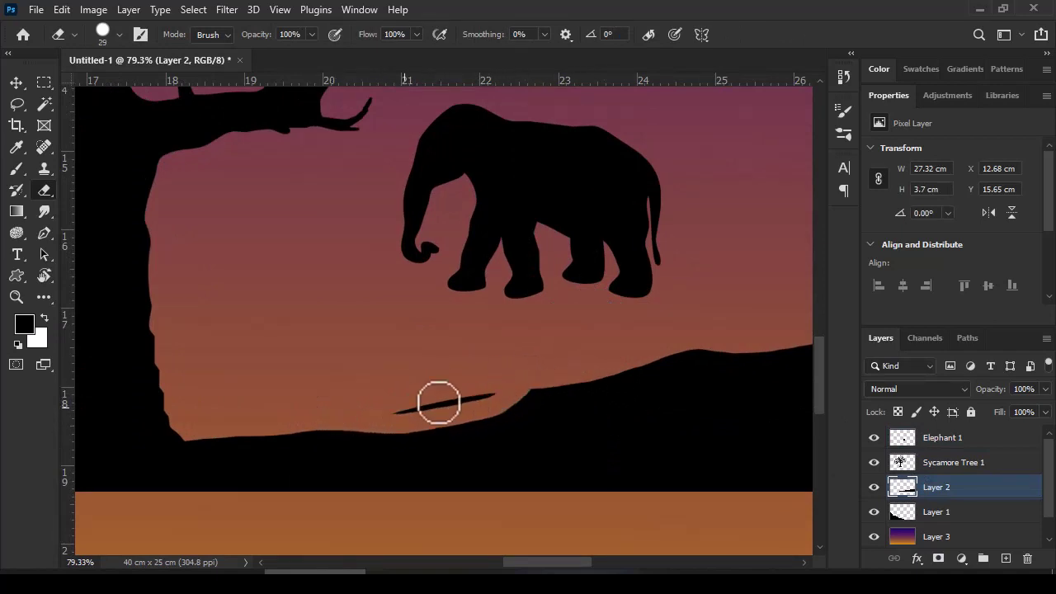
pyautogui.moveTo(439, 404)
pyautogui.mouseDown()
pyautogui.moveTo(423, 410)
pyautogui.moveTo(490, 408)
pyautogui.moveTo(355, 421)
pyautogui.mouseUp()
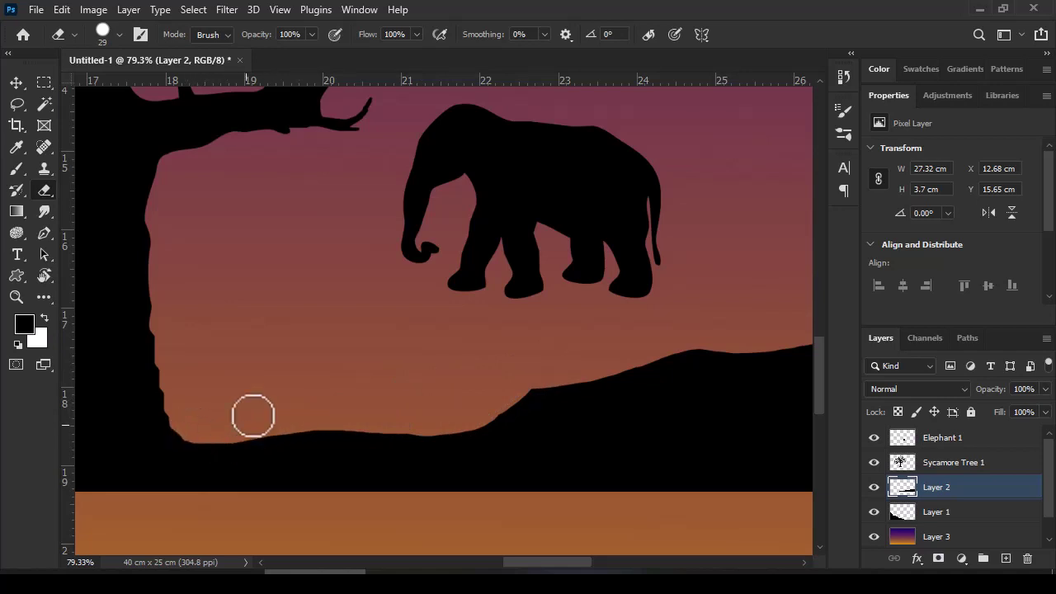
pyautogui.press('v')
pyautogui.moveTo(556, 176)
pyautogui.mouseDown()
pyautogui.moveTo(531, 179)
pyautogui.moveTo(354, 290)
pyautogui.moveTo(339, 322)
pyautogui.moveTo(346, 333)
pyautogui.moveTo(376, 337)
pyautogui.moveTo(379, 323)
pyautogui.mouseUp()
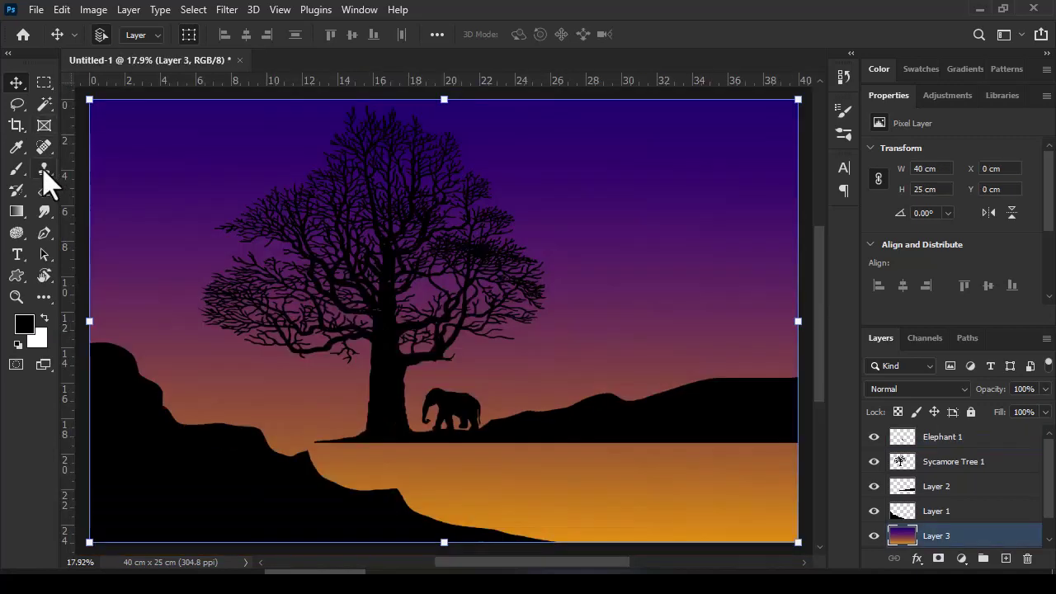
# Select the herbe 01 grass brush and resize it to 447 px
pyautogui.press('b')
pyautogui.click(119, 34)
pyautogui.scroll(-5, 205, 438)
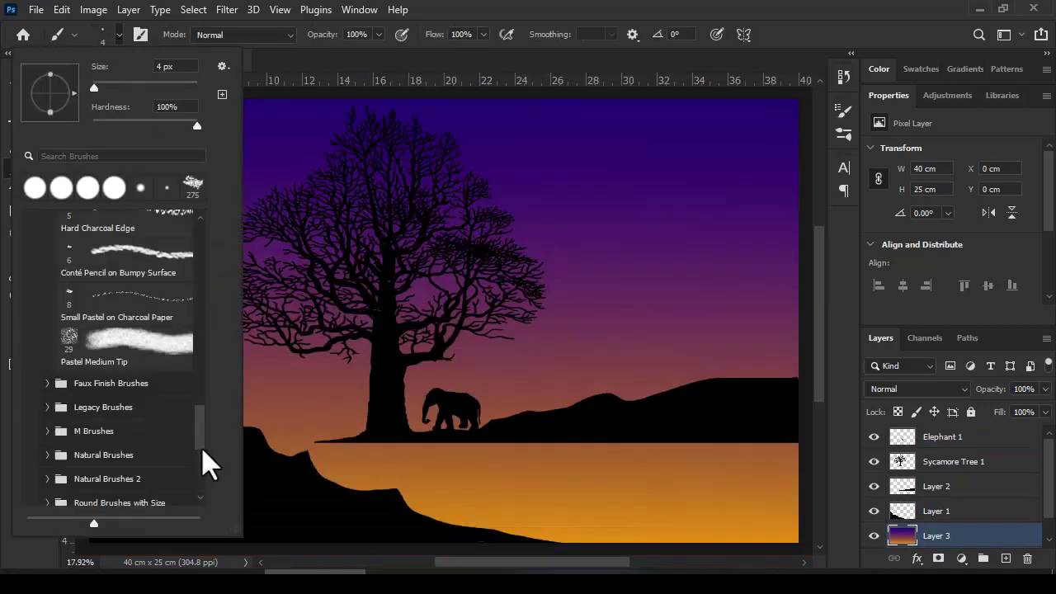
pyautogui.scroll(-1, 206, 446)
pyautogui.scroll(2, 204, 445)
pyautogui.scroll(-5, 123, 463)
pyautogui.click(37, 395)
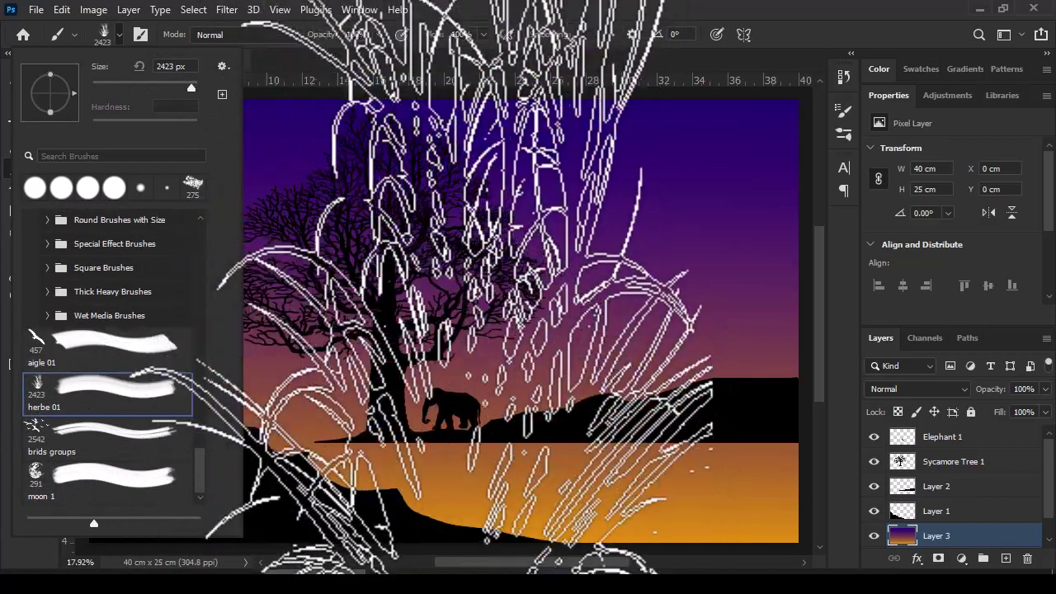
pyautogui.click(119, 34)
pyautogui.moveTo(495, 279)
pyautogui.mouseDown()
pyautogui.moveTo(371, 318)
pyautogui.moveTo(351, 311)
pyautogui.mouseUp()
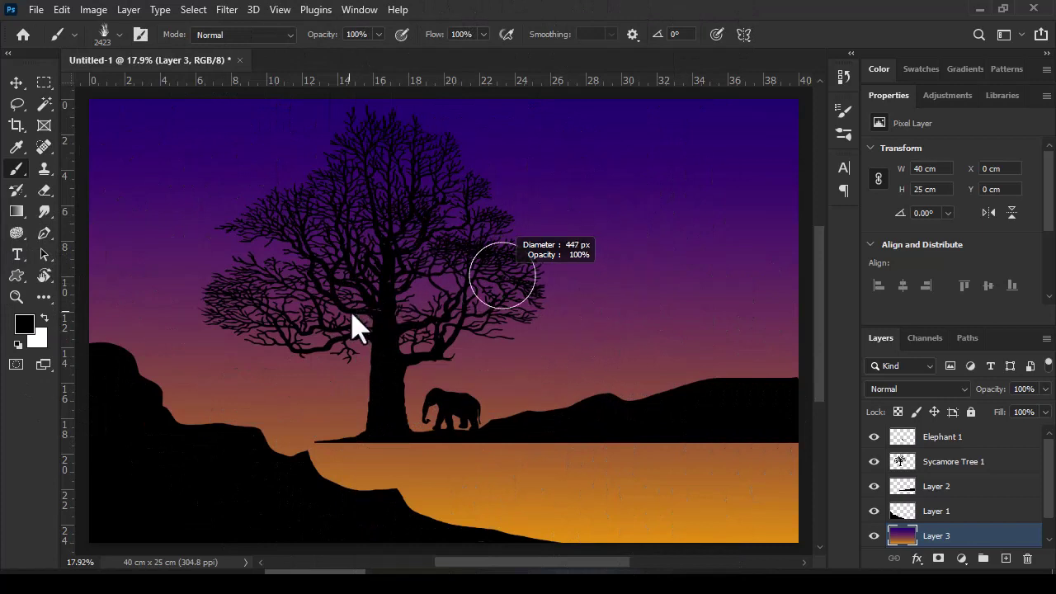
# Set brush spacing to 101% and Shape Dynamics size jitter 40%, minimum diameter 13%, slight angle jitter
pyautogui.click(842, 116)
pyautogui.moveTo(667, 388); pyautogui.dragTo(735, 384)
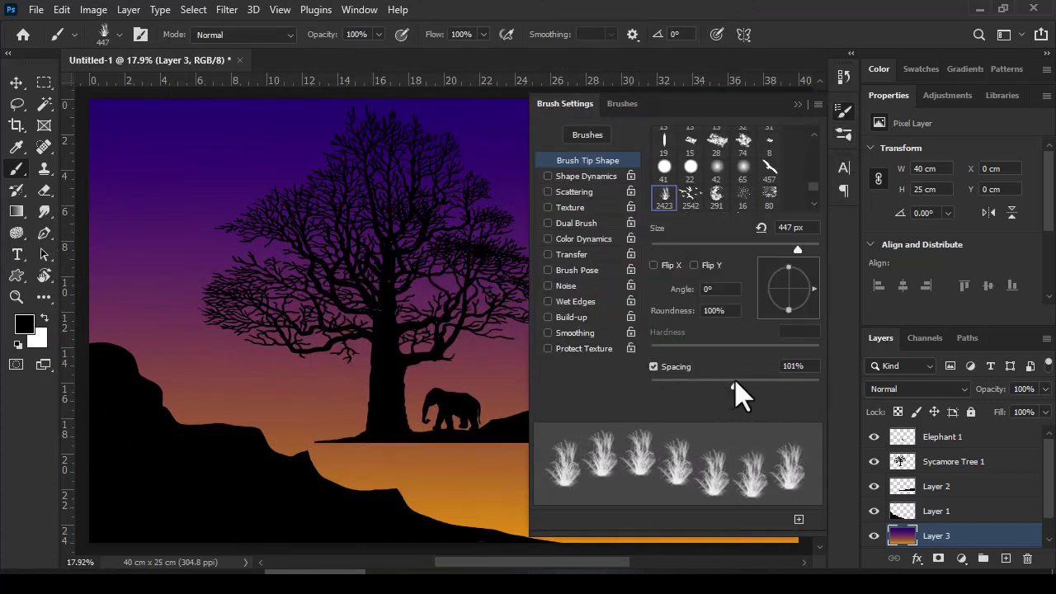
pyautogui.click(587, 177)
pyautogui.moveTo(651, 152); pyautogui.dragTo(718, 151)
pyautogui.moveTo(647, 207)
pyautogui.mouseDown()
pyautogui.moveTo(683, 205)
pyautogui.moveTo(673, 206)
pyautogui.mouseUp()
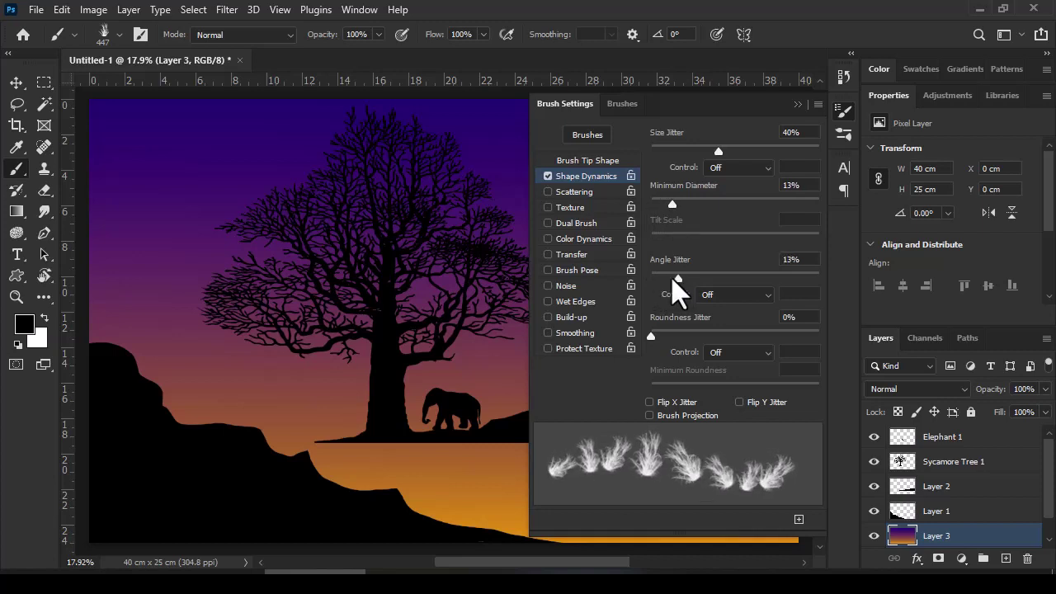
pyautogui.moveTo(670, 279); pyautogui.dragTo(669, 279)
pyautogui.click(844, 113)
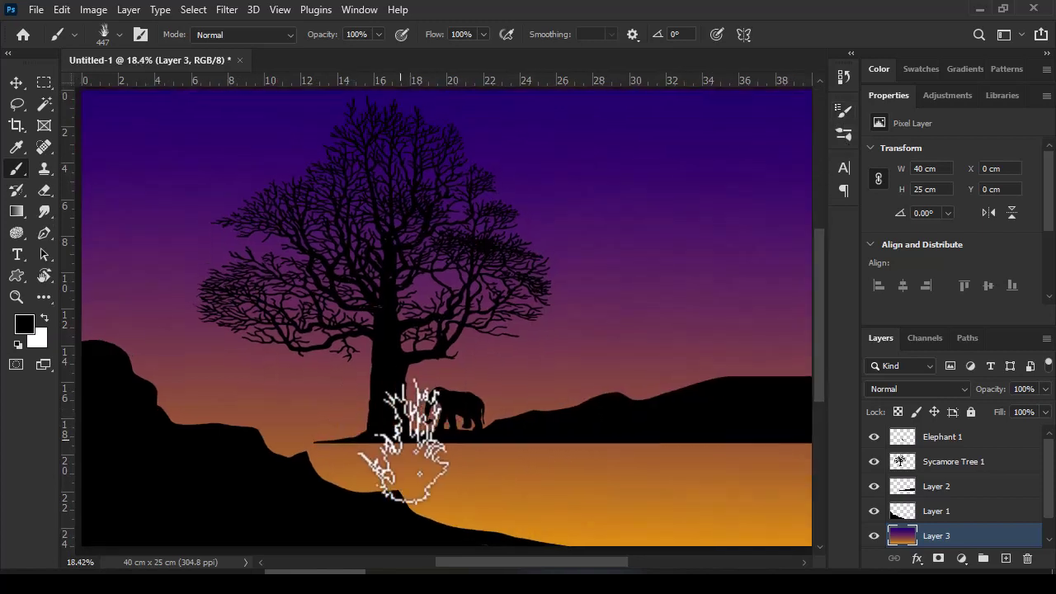
# On a new layer above Elephant 1, paint black grass tufts inside a rectangle above the ground line
pyautogui.click(941, 439)
pyautogui.click(1006, 559)
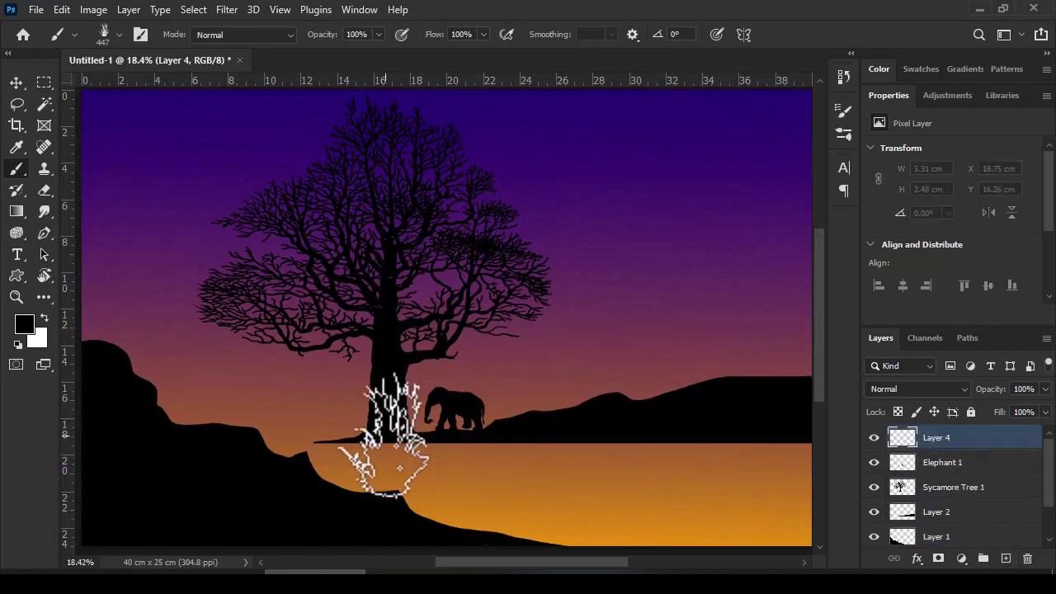
pyautogui.moveTo(373, 436)
pyautogui.mouseDown()
pyautogui.moveTo(503, 437)
pyautogui.moveTo(306, 376)
pyautogui.mouseUp()
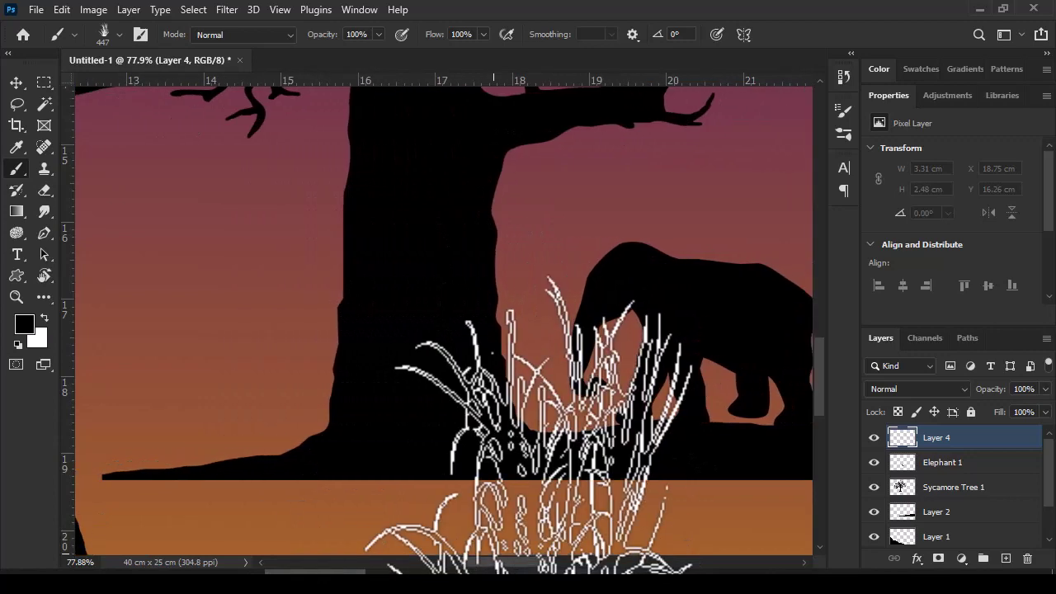
pyautogui.press('m')
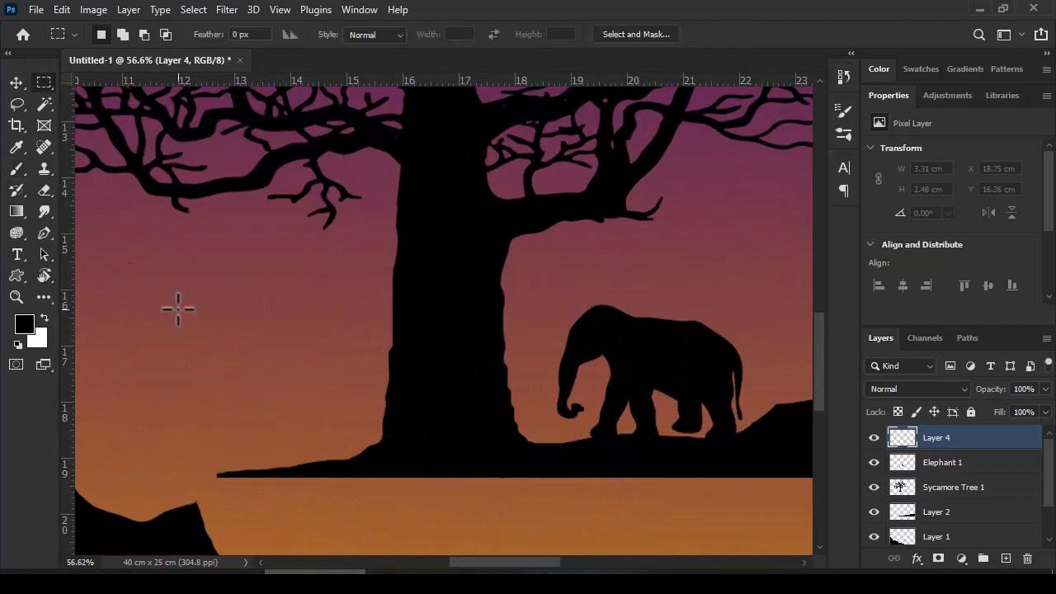
pyautogui.moveTo(178, 289); pyautogui.dragTo(794, 477)
pyautogui.press('b')
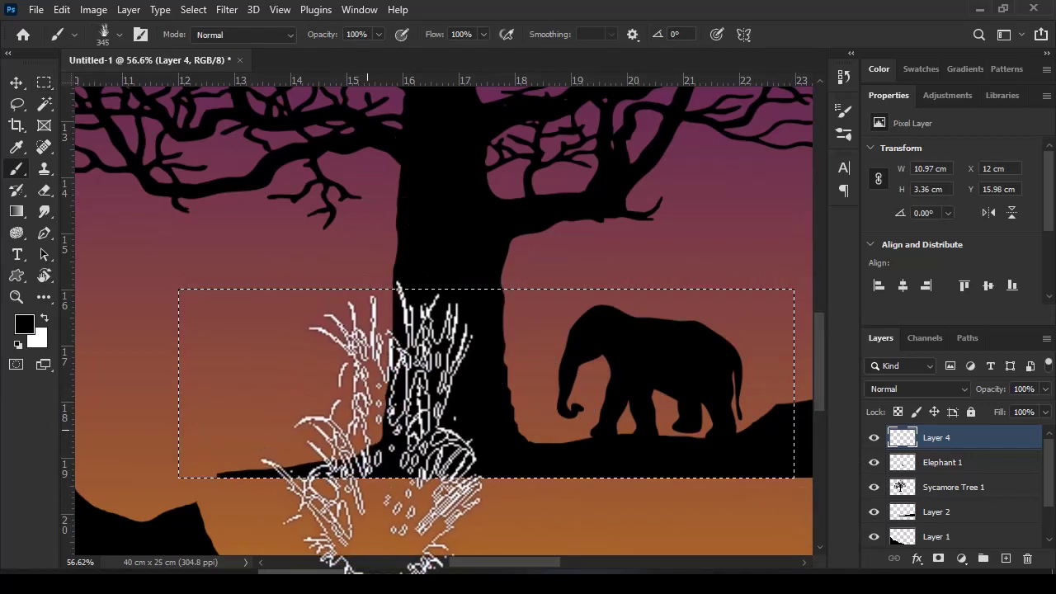
pyautogui.moveTo(363, 412)
pyautogui.mouseDown()
pyautogui.moveTo(351, 429)
pyautogui.moveTo(547, 429)
pyautogui.moveTo(624, 445)
pyautogui.moveTo(778, 448)
pyautogui.mouseUp()
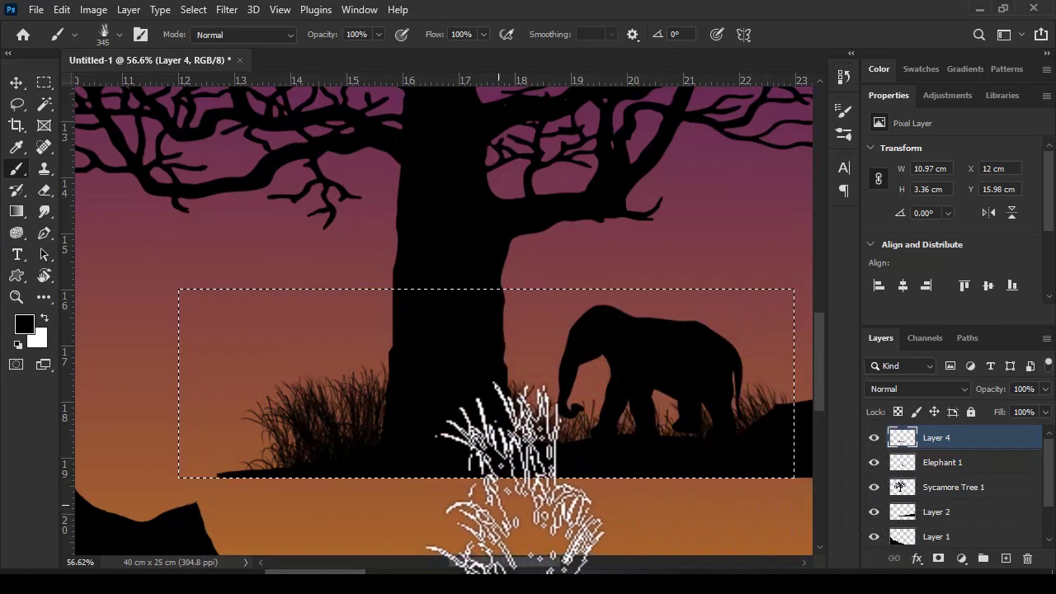
pyautogui.hotkey('ctrl', 'd')
pyautogui.hotkey('ctrl', '0')
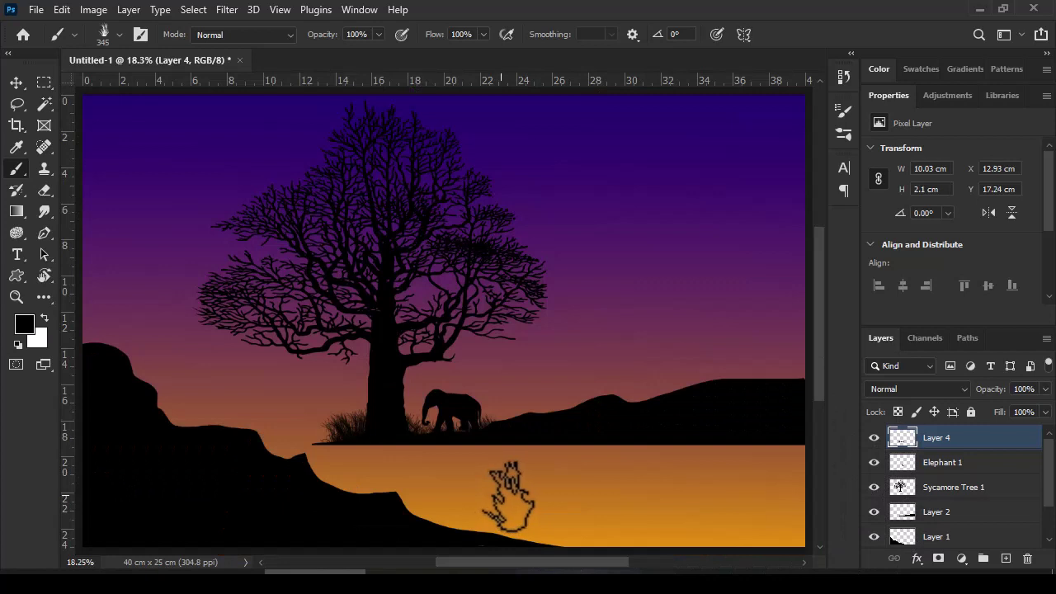
# Add new Layer 5 and test a grass stamp on the left hillside, then undo it
pyautogui.press('v')
pyautogui.click(1006, 559)
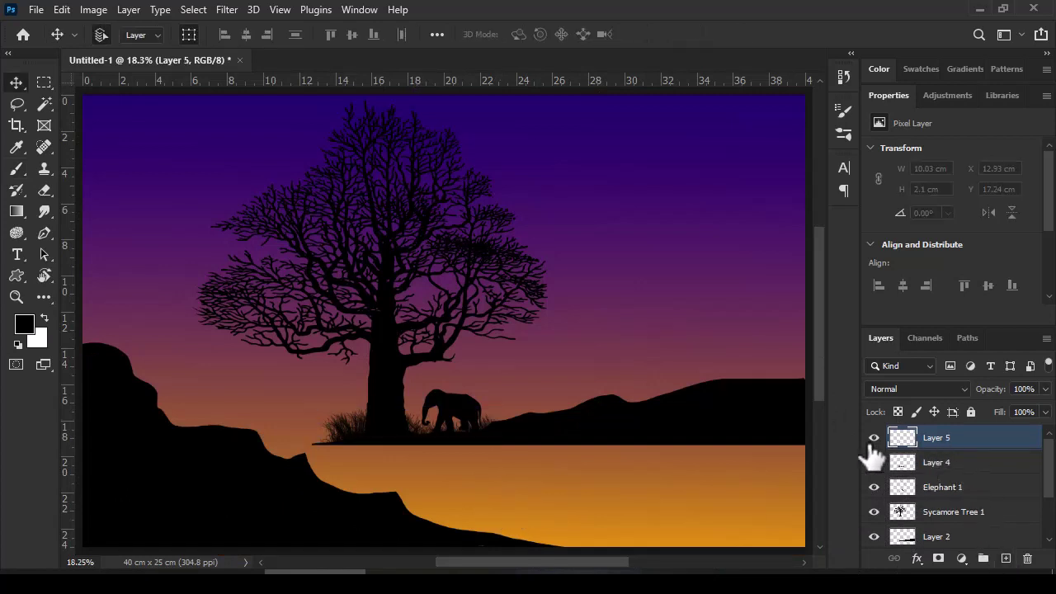
pyautogui.press('b')
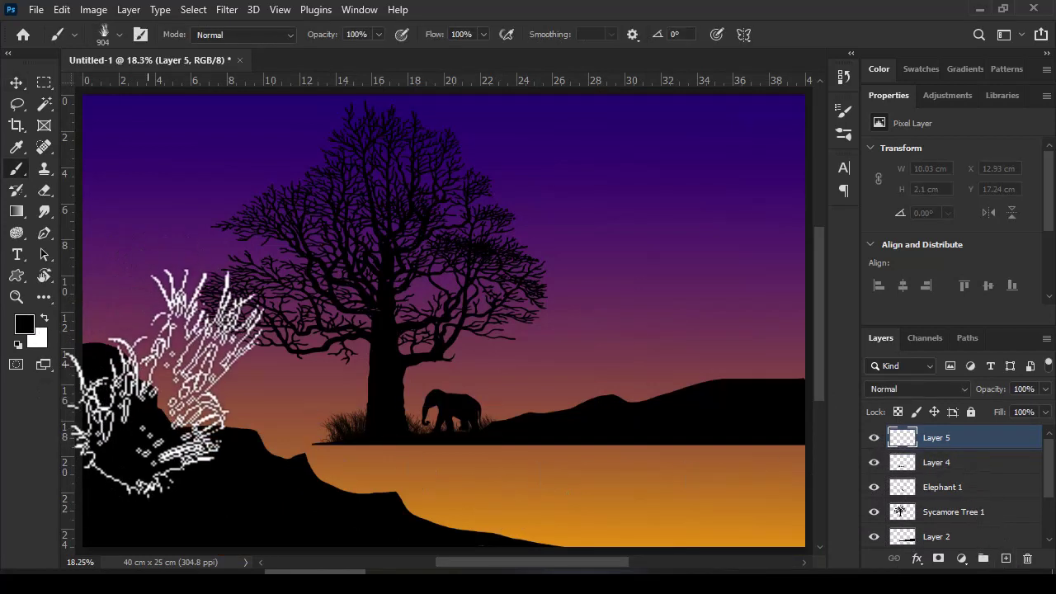
pyautogui.click(219, 417)
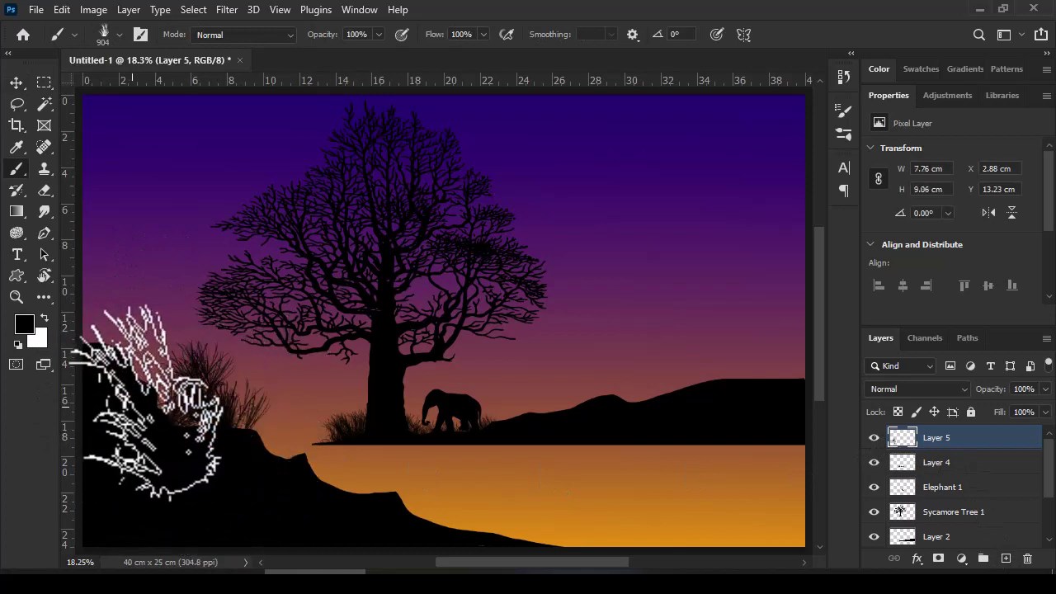
pyautogui.hotkey('ctrl', 'z')
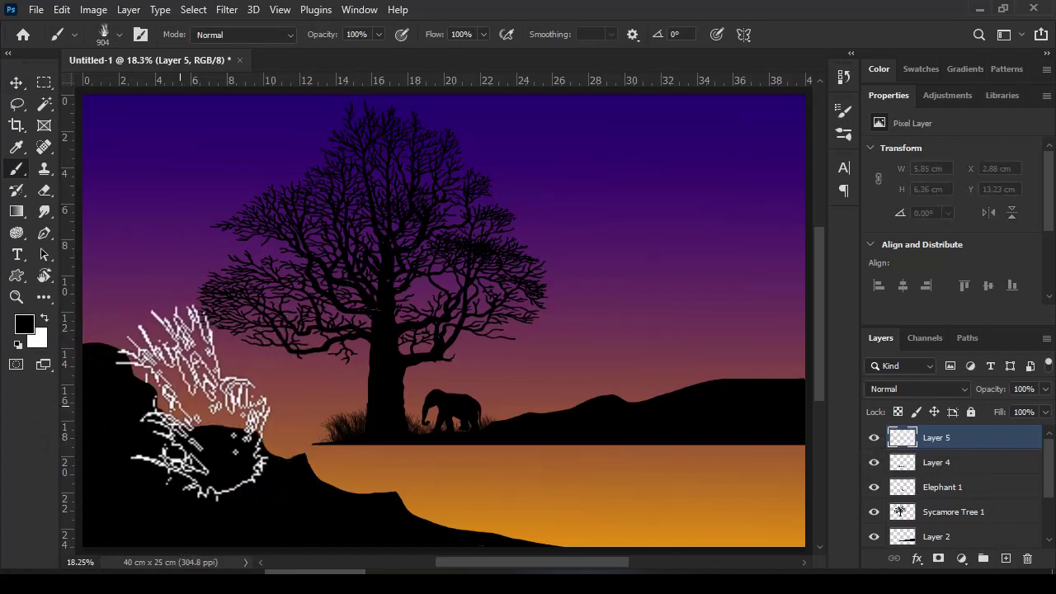
# Tweak Shape Dynamics: lower angle jitter, raise minimum size, size jitter 79%
pyautogui.click(843, 133)
pyautogui.click(844, 111)
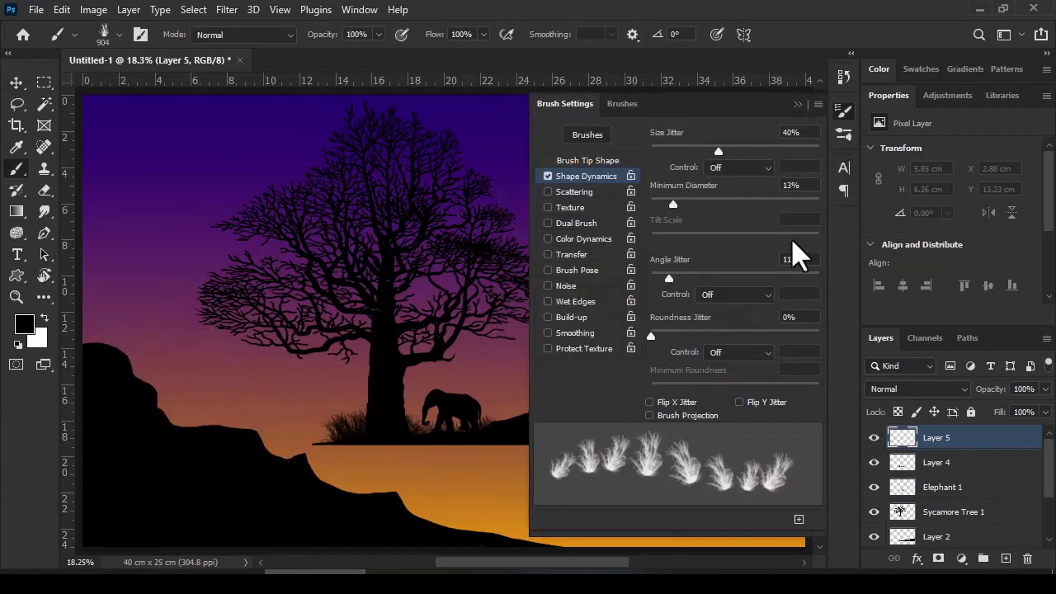
pyautogui.moveTo(670, 279); pyautogui.dragTo(661, 279)
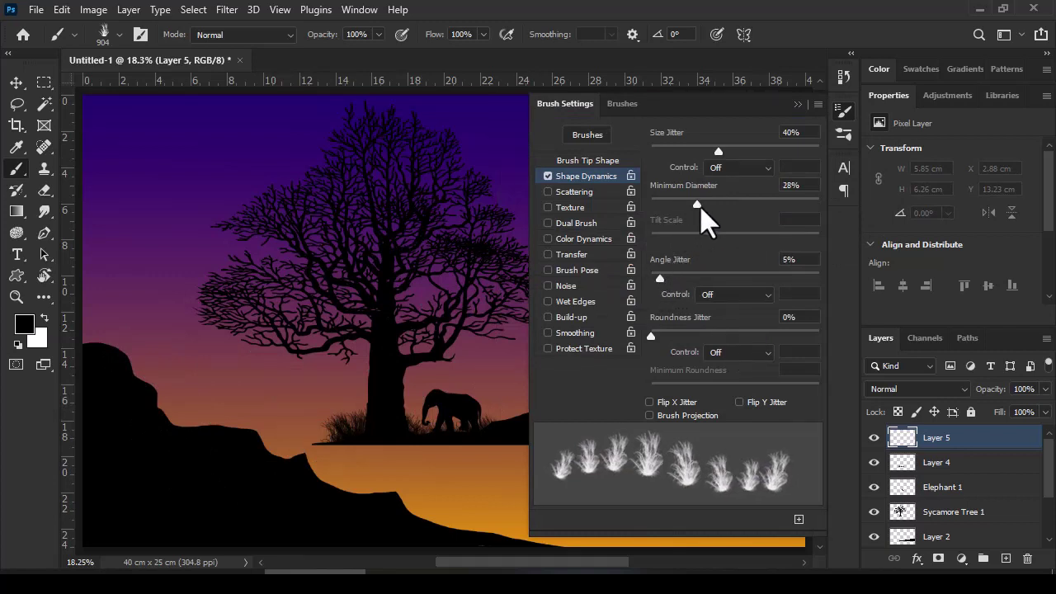
pyautogui.moveTo(706, 222); pyautogui.dragTo(682, 221)
pyautogui.moveTo(755, 203); pyautogui.dragTo(690, 203)
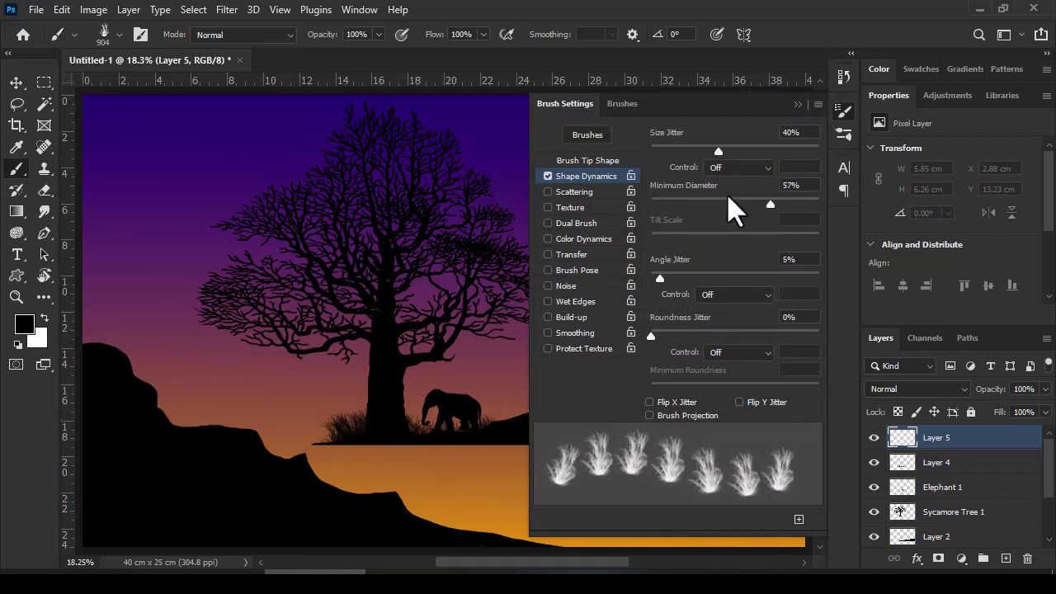
pyautogui.moveTo(718, 152)
pyautogui.mouseDown()
pyautogui.moveTo(677, 152)
pyautogui.moveTo(784, 152)
pyautogui.mouseUp()
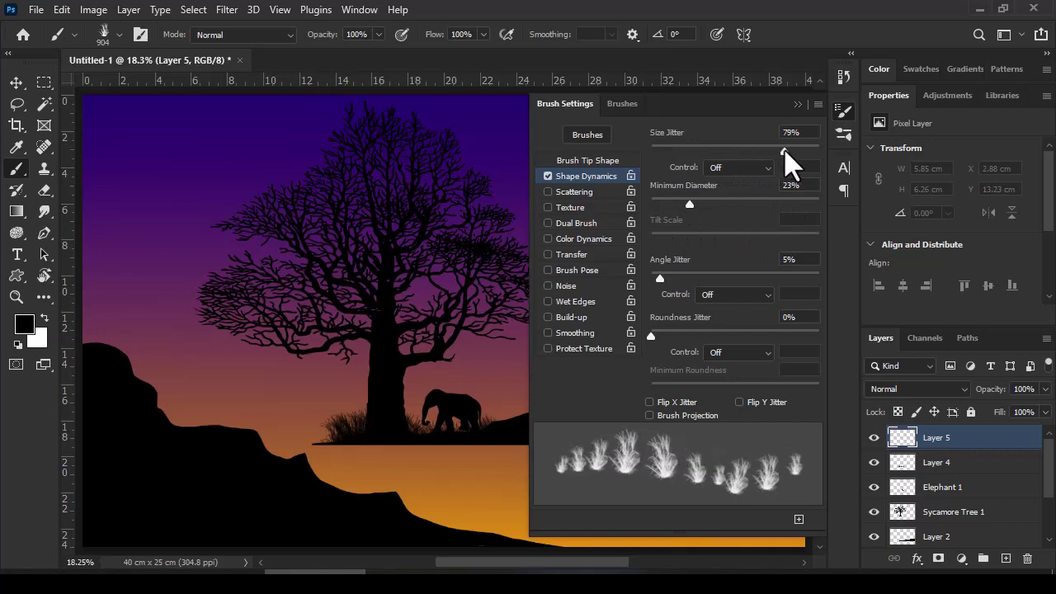
pyautogui.click(797, 104)
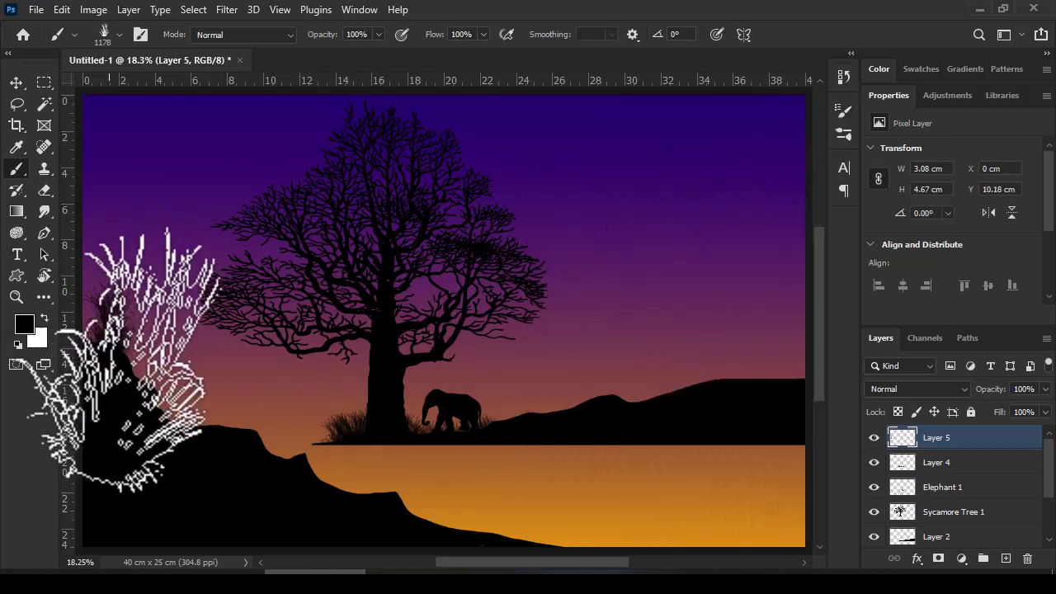
# Enlarge the grass brush to about 2164 px and paint two tall tufts on the left hill
pyautogui.rightClick(124, 338)
pyautogui.press('Escape')
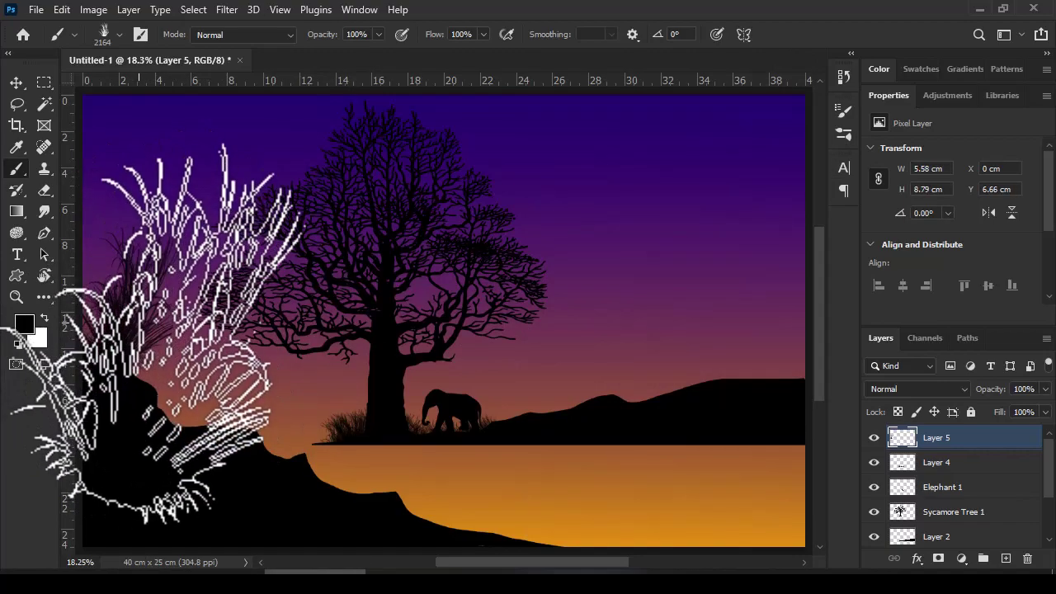
pyautogui.moveTo(189, 363); pyautogui.dragTo(227, 314)
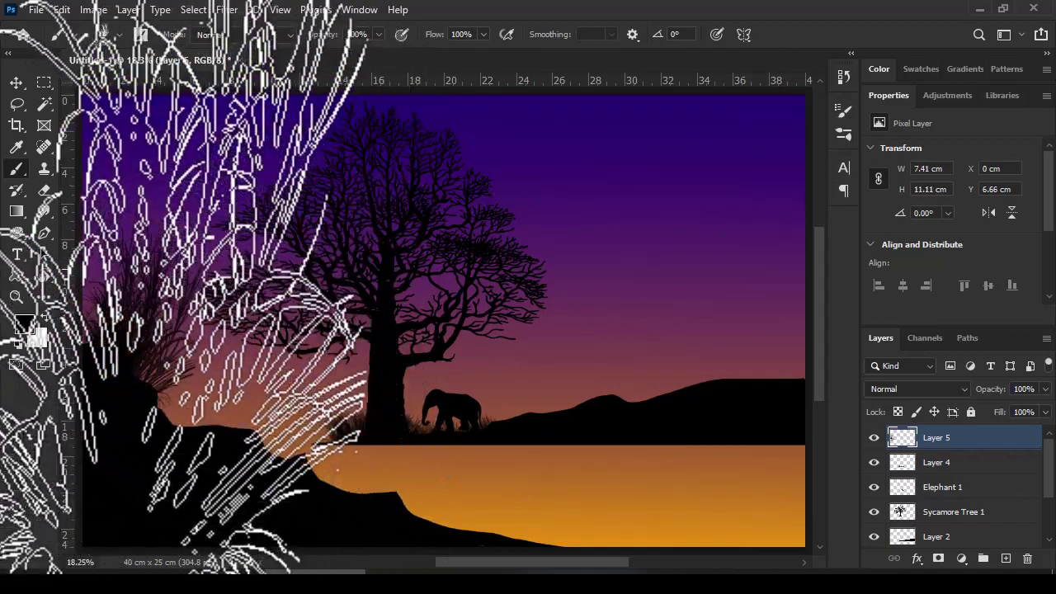
pyautogui.click(219, 388)
pyautogui.click(190, 400)
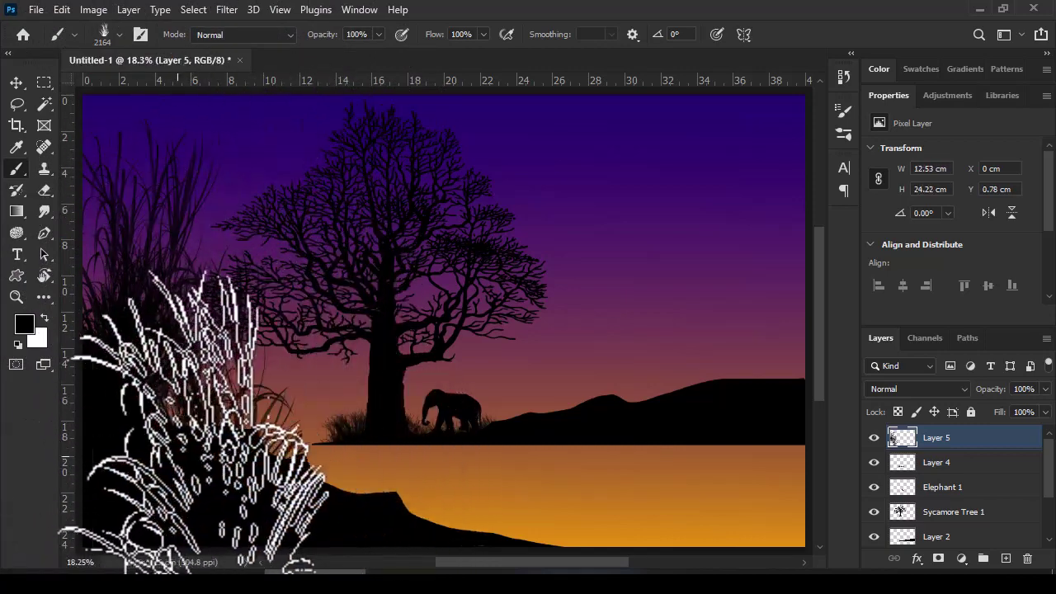
# Select the distant hill strip, Sycamore Tree 1 and Elephant 1 layers together
pyautogui.press('v')
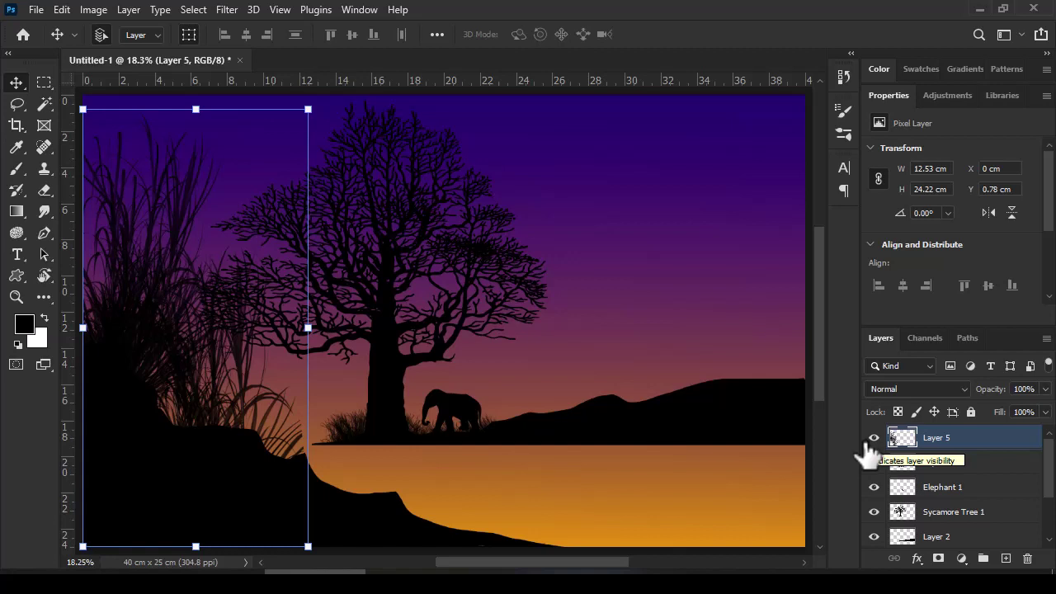
pyautogui.click(776, 438)
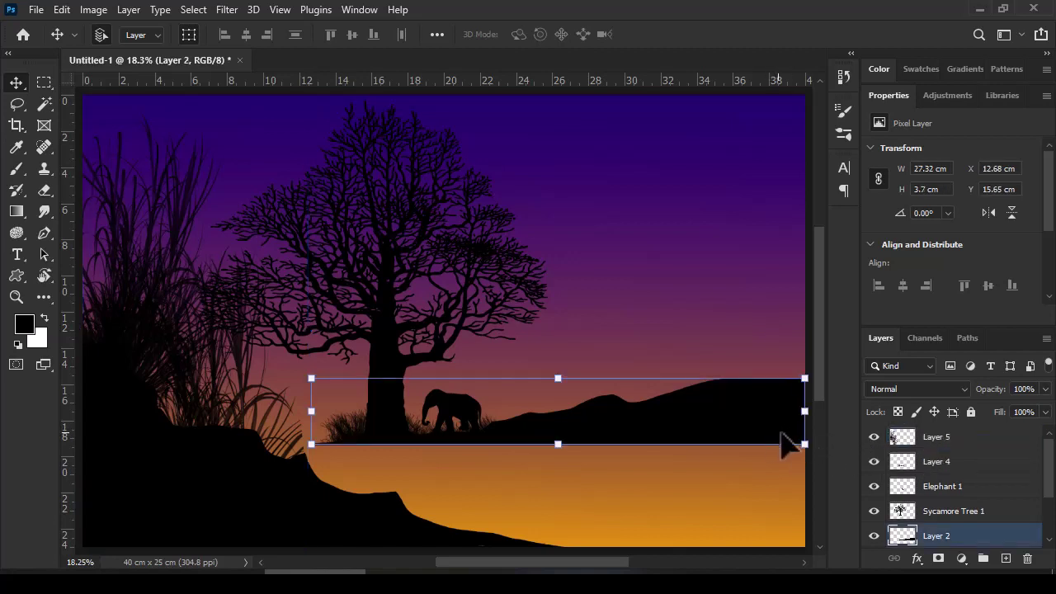
pyautogui.scroll(-1, 1020, 495)
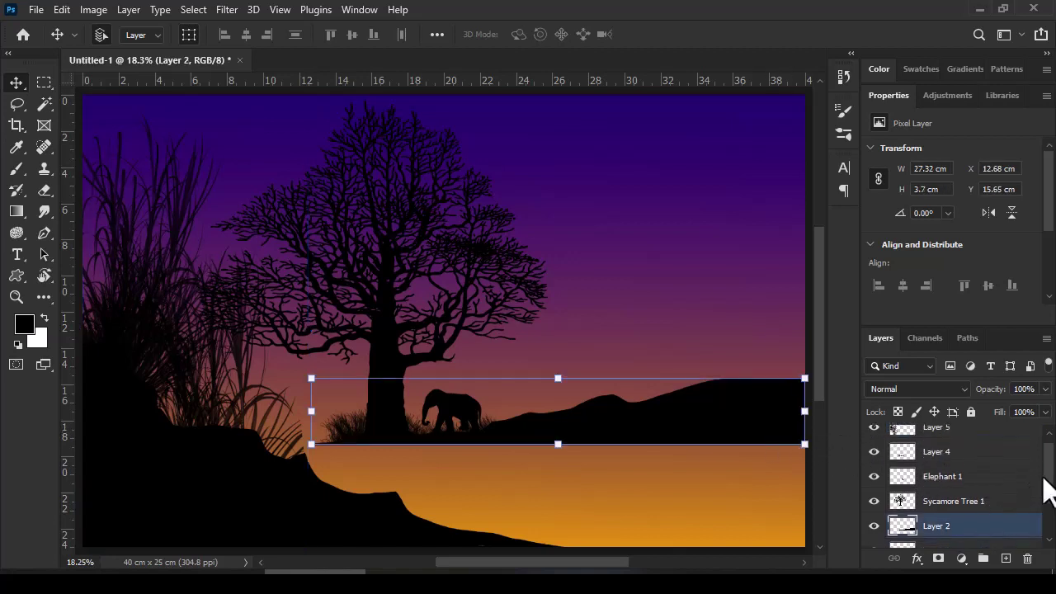
pyautogui.keyDown('shift'); pyautogui.click(941, 498); pyautogui.keyUp('shift')
pyautogui.keyDown('shift'); pyautogui.click(899, 472); pyautogui.keyUp('shift')
# Duplicate the silhouette layers plus Layer 4 grass, merge the copies and lower the opacity
pyautogui.keyDown('shift'); pyautogui.click(938, 452); pyautogui.keyUp('shift')
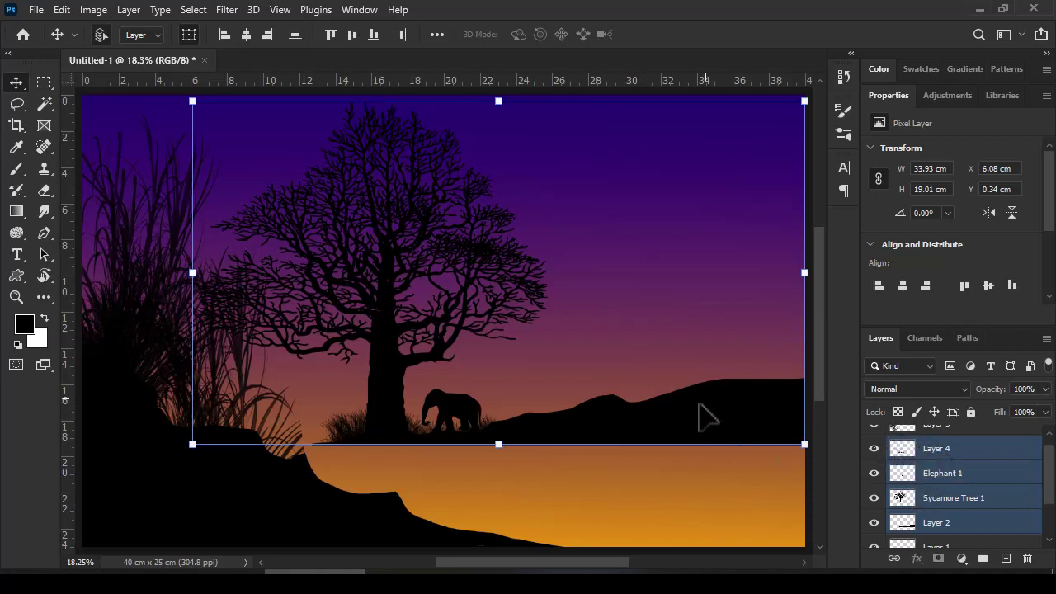
pyautogui.moveTo(704, 406)
pyautogui.mouseDown()
pyautogui.moveTo(636, 401)
pyautogui.moveTo(667, 357)
pyautogui.mouseUp()
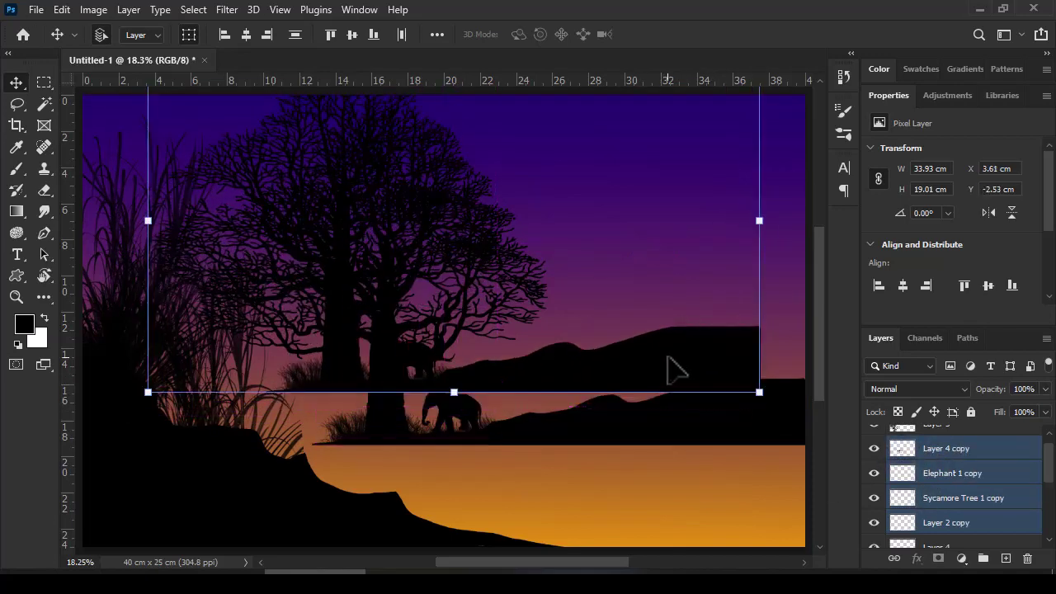
pyautogui.rightClick(973, 464)
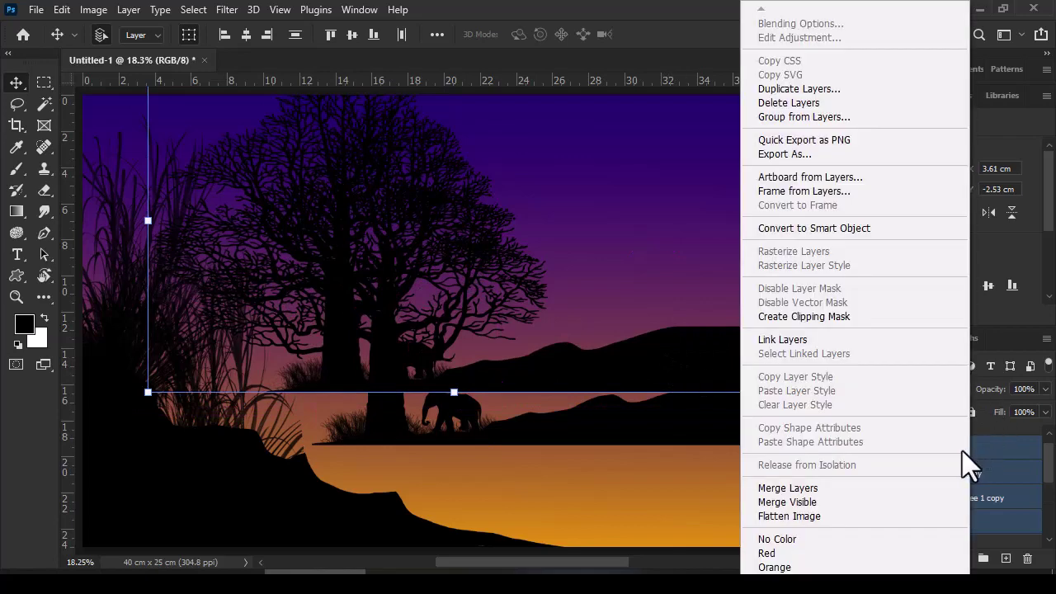
pyautogui.click(856, 501)
pyautogui.write('47')
pyautogui.press('Return')
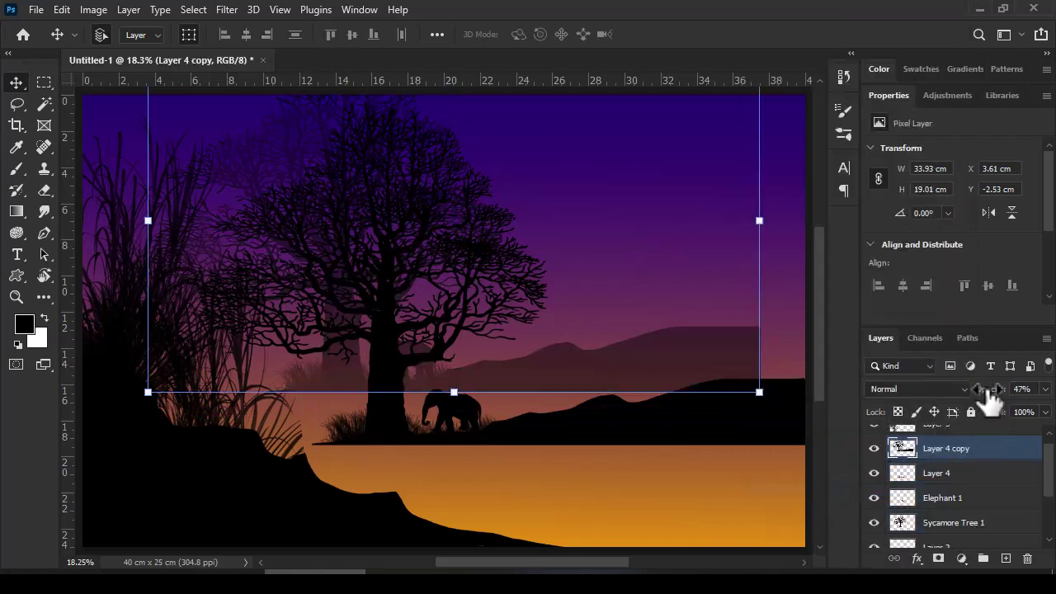
# Flip the merged copy vertically and place it below the horizon as the water reflection
pyautogui.rightClick(667, 369)
pyautogui.click(650, 364)
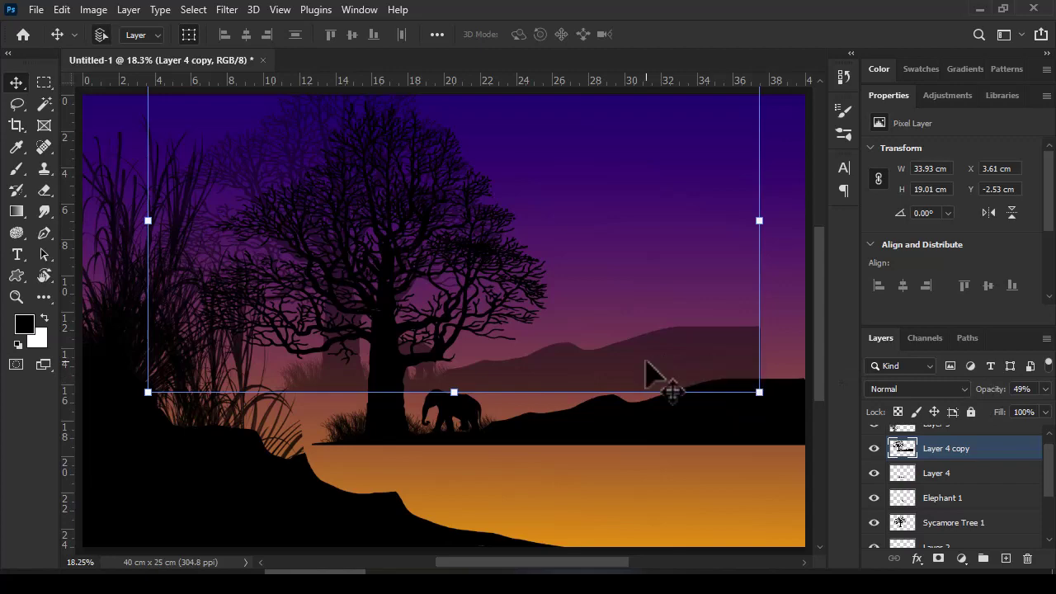
pyautogui.hotkey('ctrl', 't')
pyautogui.rightClick(651, 370)
pyautogui.click(691, 353)
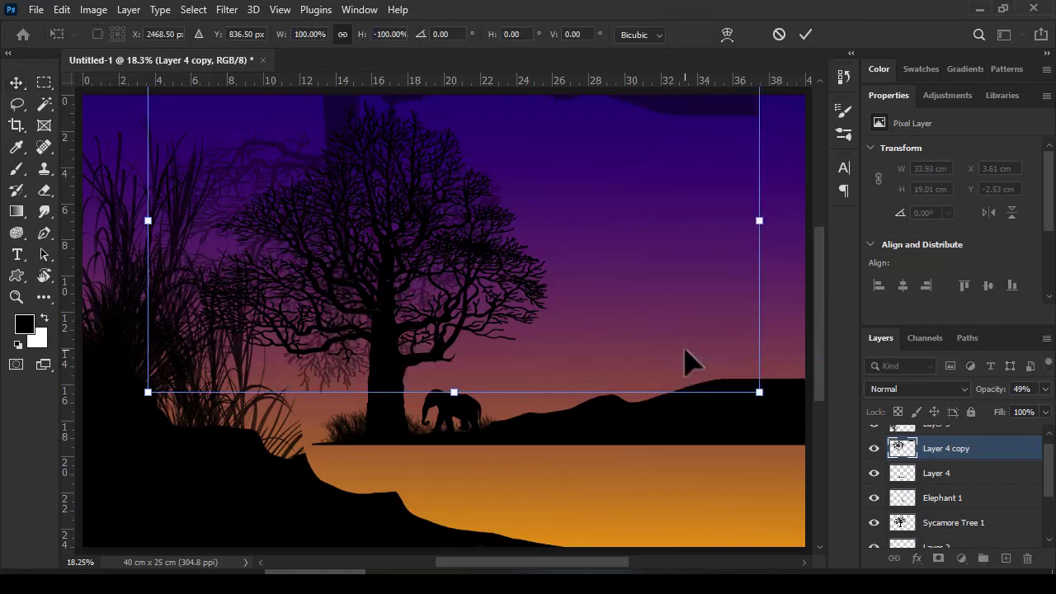
pyautogui.moveTo(684, 118); pyautogui.dragTo(732, 506)
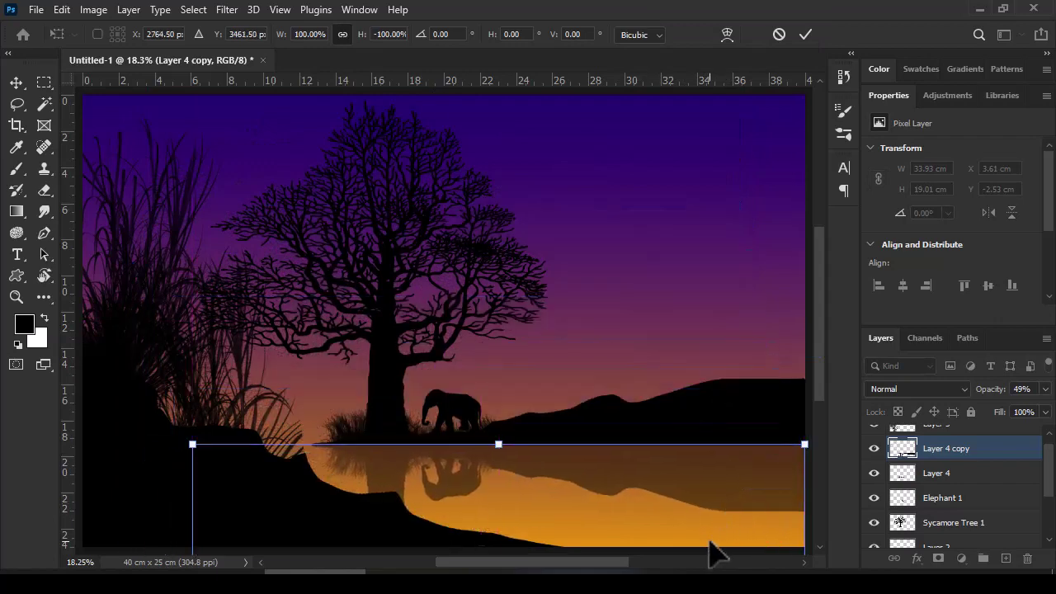
pyautogui.press('Return')
pyautogui.hotkey('ctrl', '0')
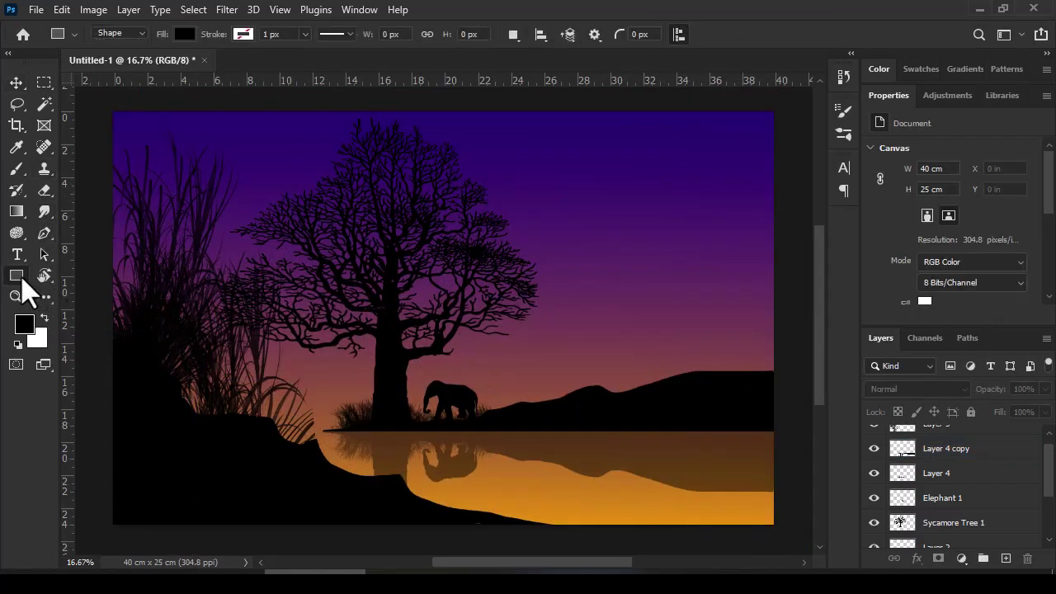
# Choose the Ellipse Tool with a pale lilac foreground sampled from the sky purple
pyautogui.rightClick(23, 281)
pyautogui.click(23, 280)
pyautogui.rightClick(23, 281)
pyautogui.click(97, 291)
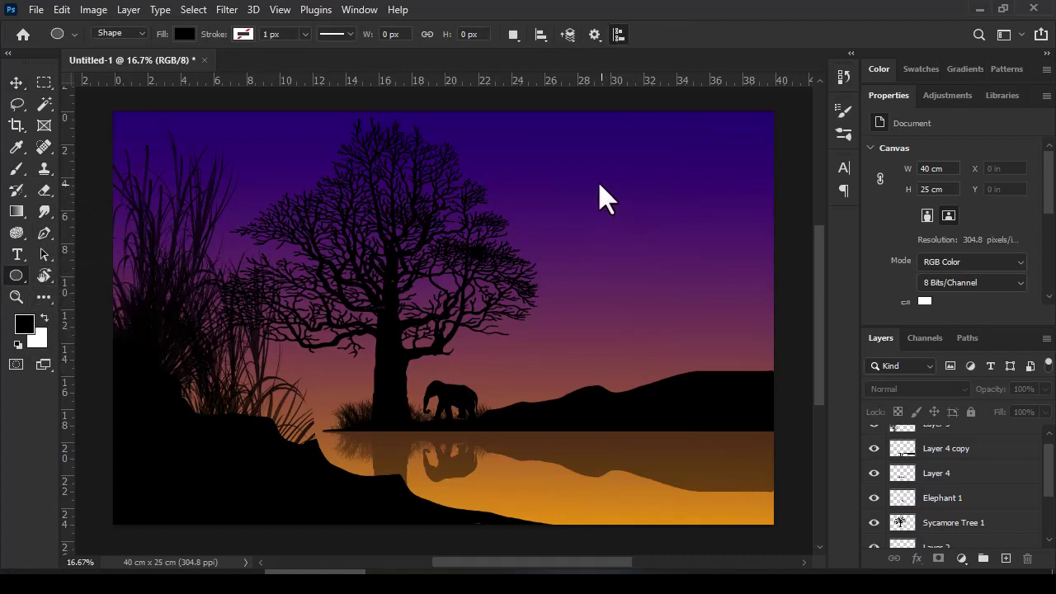
pyautogui.click(28, 328)
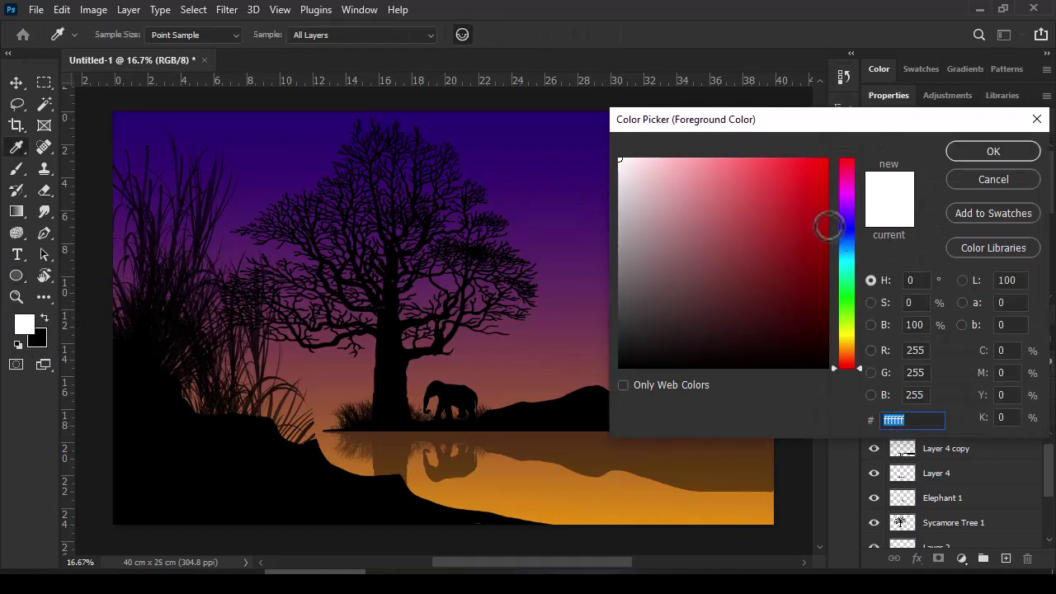
pyautogui.click(582, 190)
pyautogui.moveTo(679, 238); pyautogui.dragTo(666, 181)
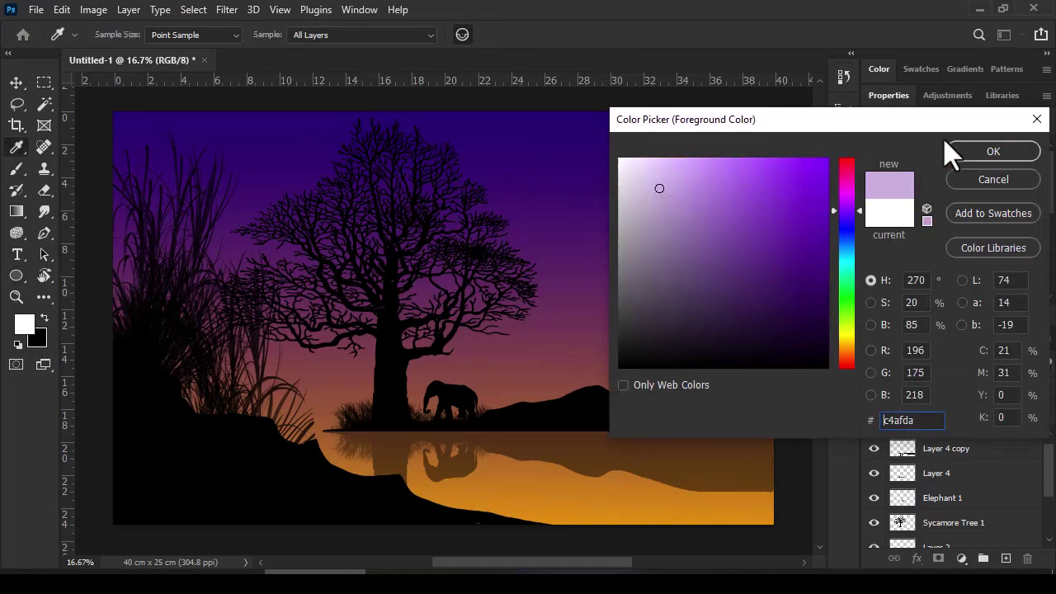
pyautogui.click(991, 151)
# Draw a circle in the upper-right sky and give it a lighter lilac fill
pyautogui.moveTo(581, 161); pyautogui.dragTo(716, 303)
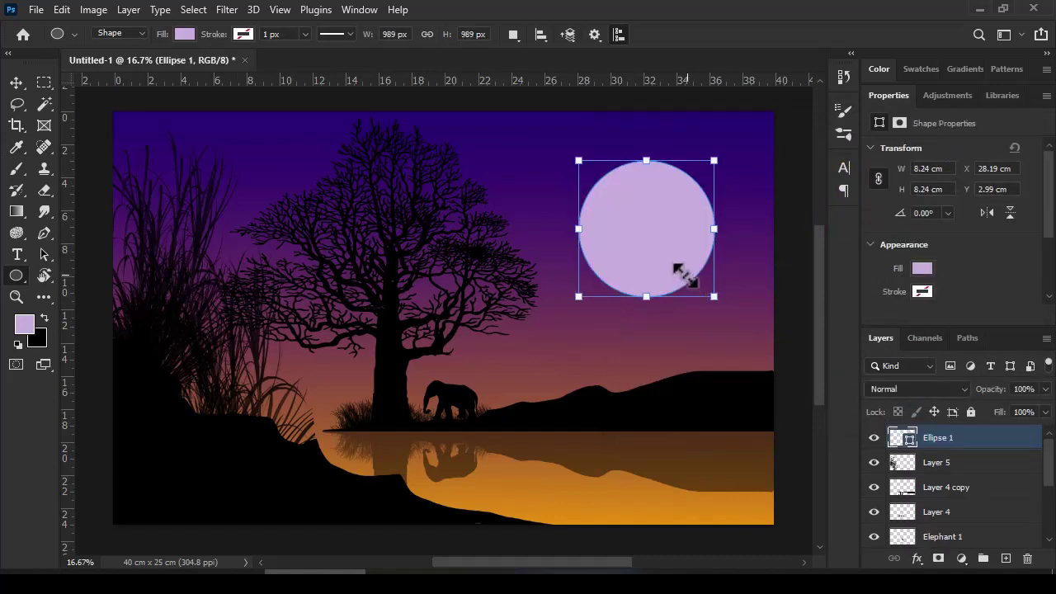
pyautogui.click(184, 34)
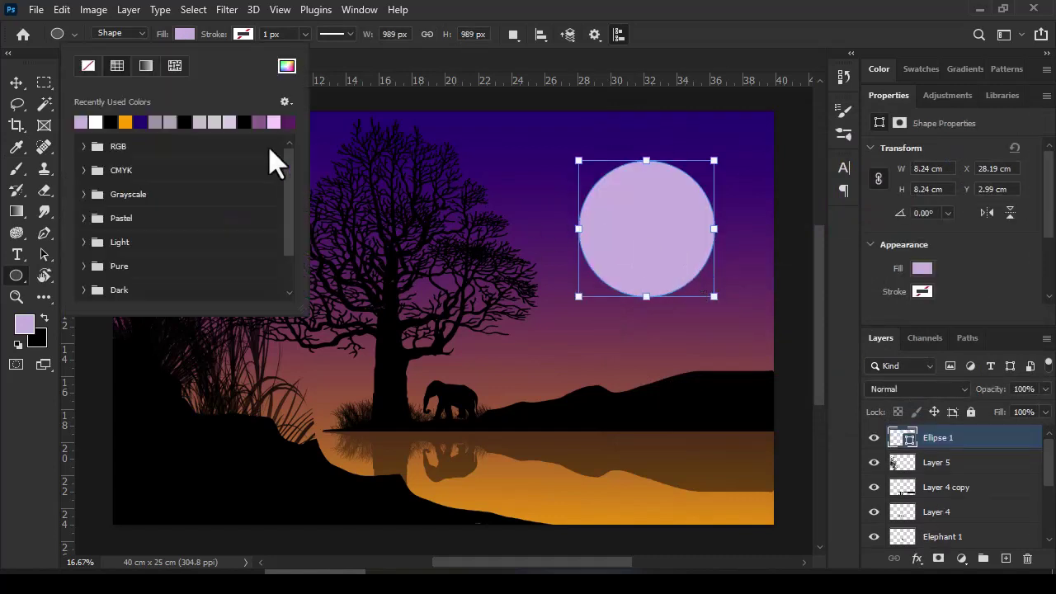
pyautogui.click(286, 66)
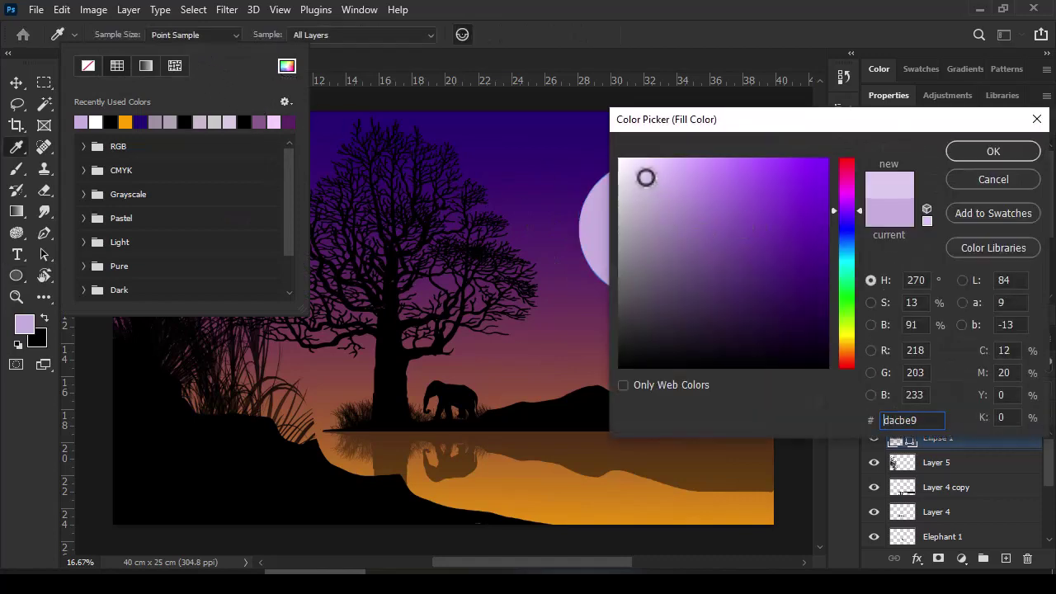
pyautogui.click(960, 155)
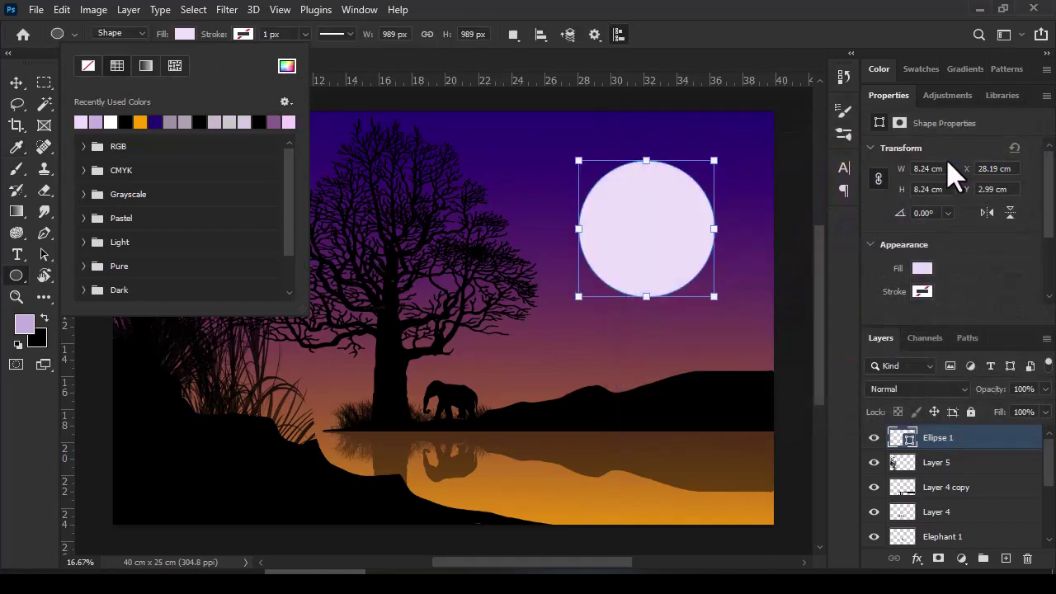
pyautogui.click(184, 36)
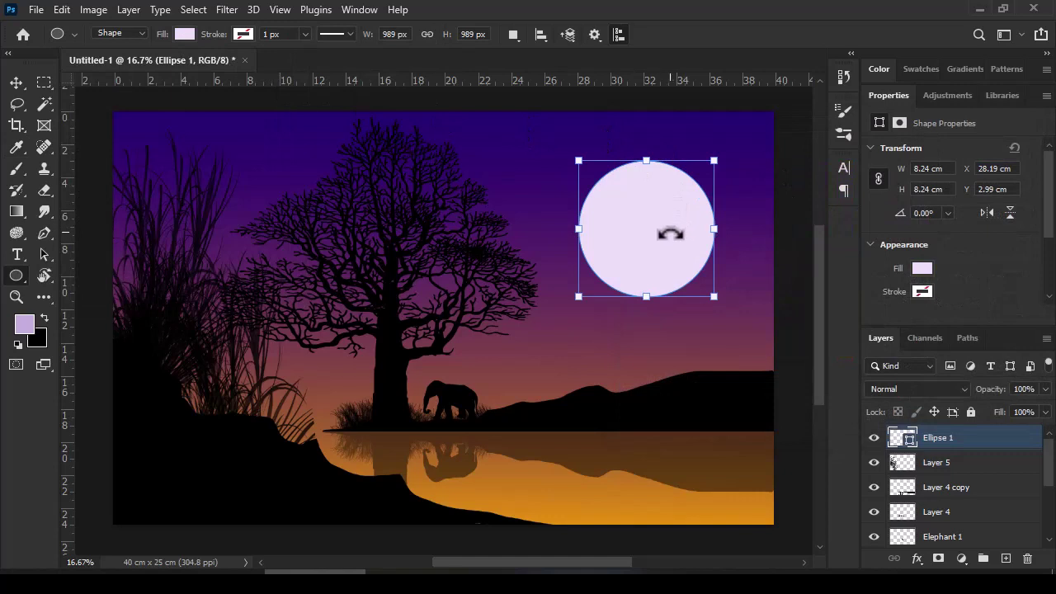
# Shrink the moon circle slightly and nudge it up and right above the hills
pyautogui.press('v')
pyautogui.moveTo(671, 233); pyautogui.dragTo(669, 221)
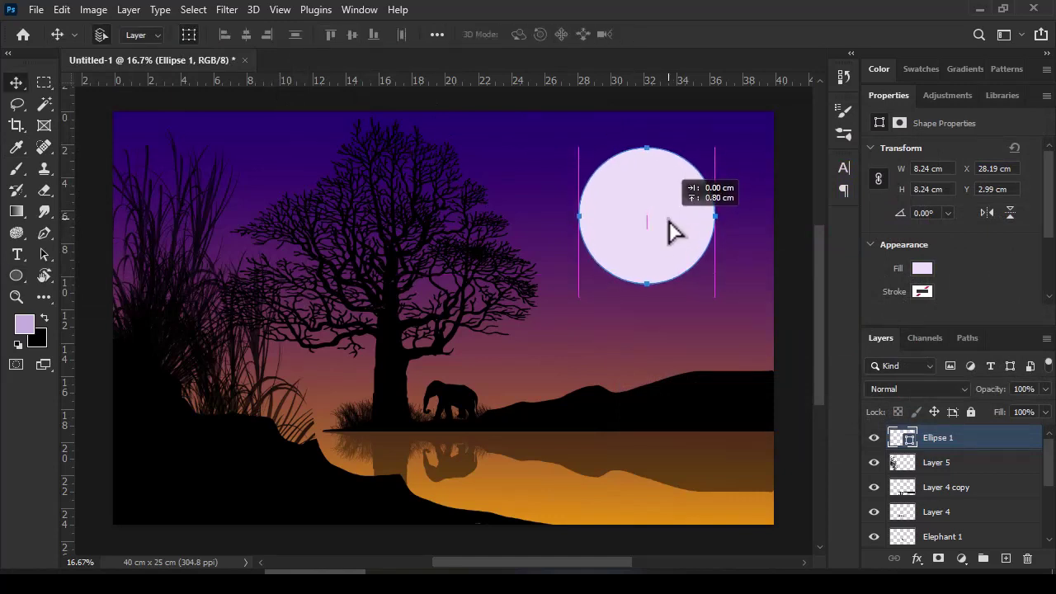
pyautogui.moveTo(714, 284); pyautogui.dragTo(703, 272)
pyautogui.moveTo(662, 236); pyautogui.dragTo(670, 239)
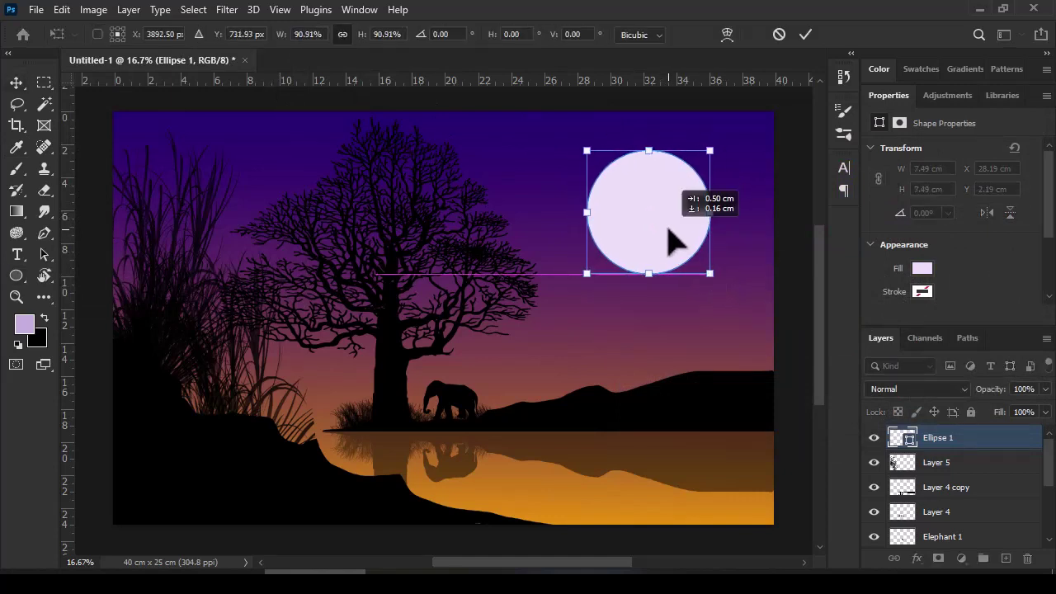
pyautogui.click(805, 34)
# Pick a fully soft round brush on a new empty layer
pyautogui.click(17, 168)
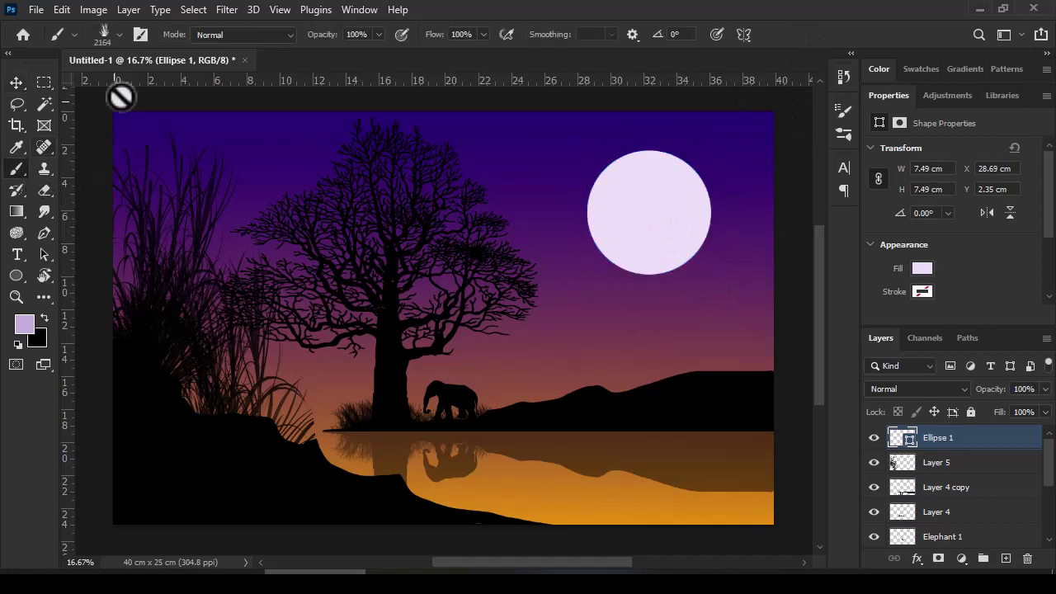
pyautogui.click(118, 35)
pyautogui.click(193, 190)
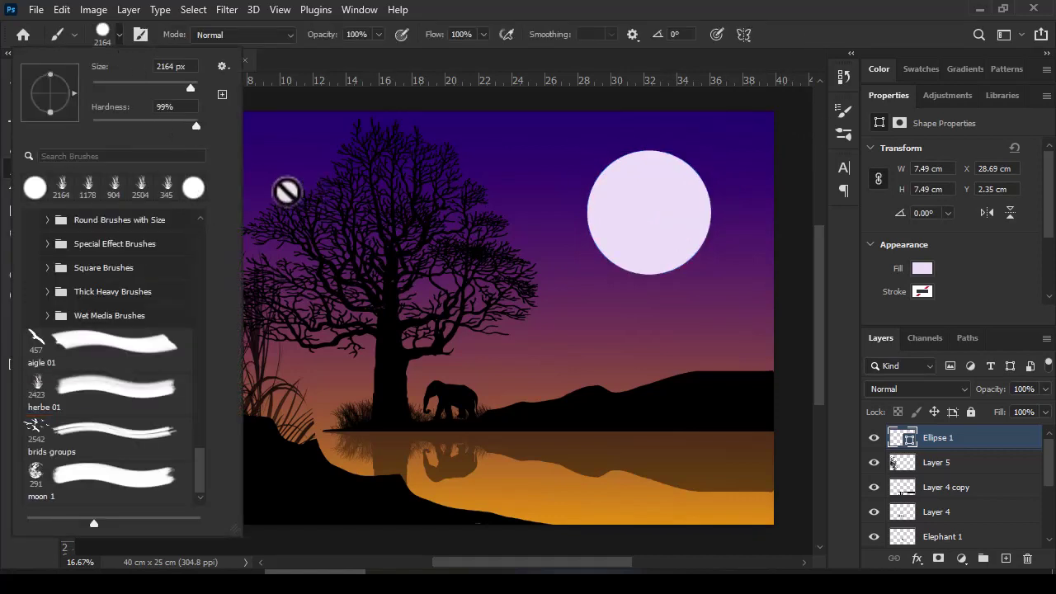
pyautogui.click(1007, 559)
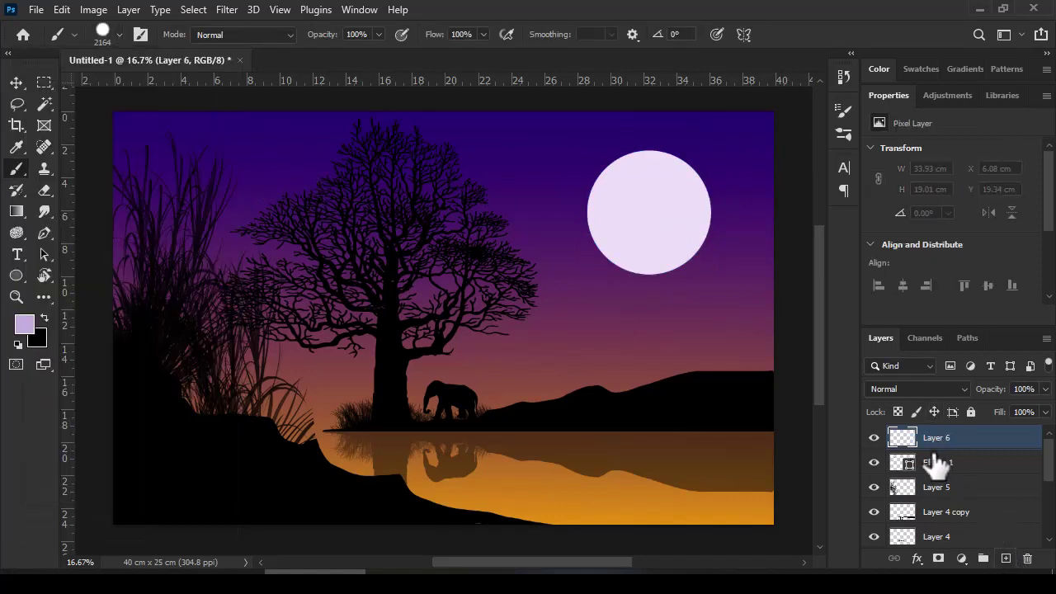
pyautogui.click(118, 35)
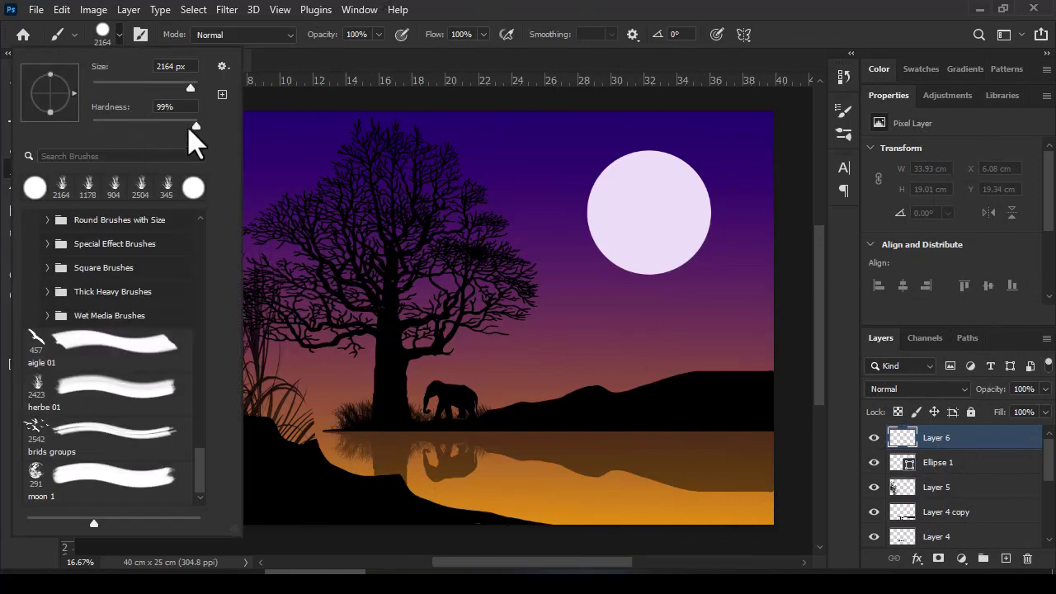
pyautogui.click(91, 127)
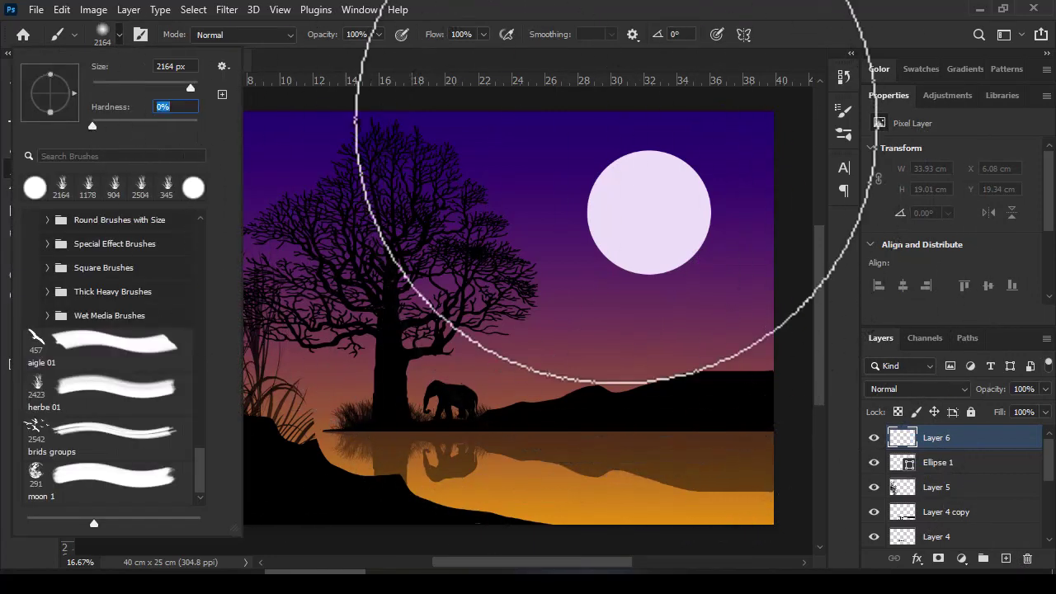
# Add guides through the moon's centre, set a near-white colour, and put the glow layer beneath the moon
pyautogui.moveTo(636, 80); pyautogui.dragTo(621, 215)
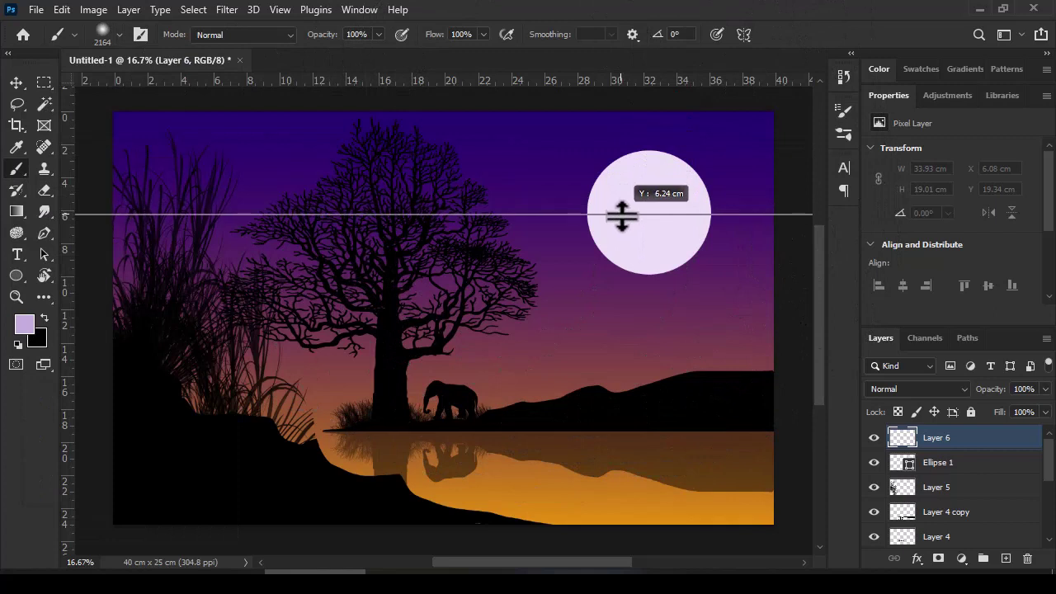
pyautogui.moveTo(66, 244); pyautogui.dragTo(652, 244)
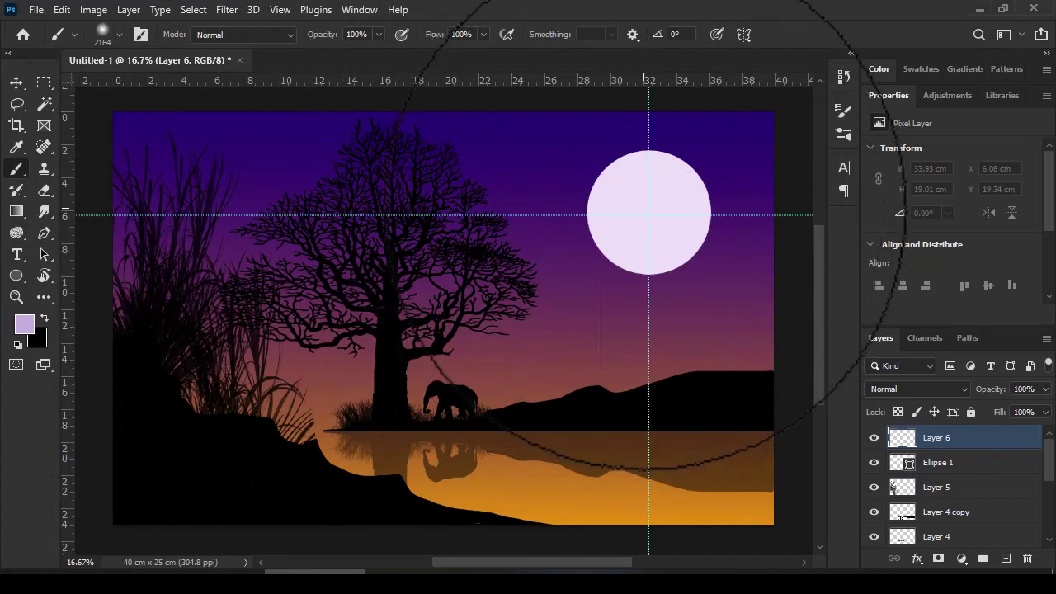
pyautogui.click(649, 215)
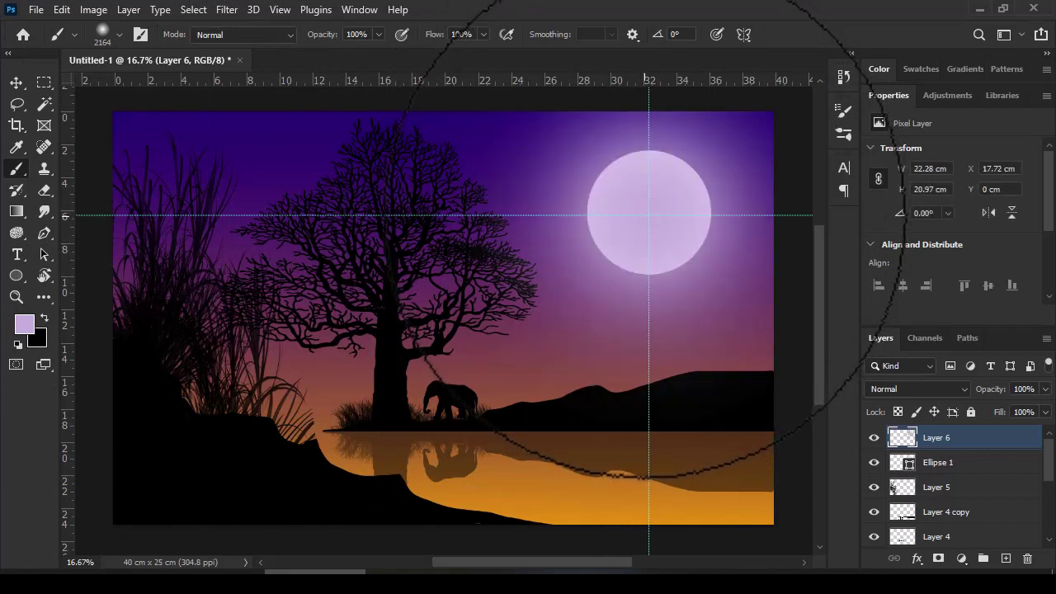
pyautogui.hotkey('ctrl', 'z')
pyautogui.click(25, 324)
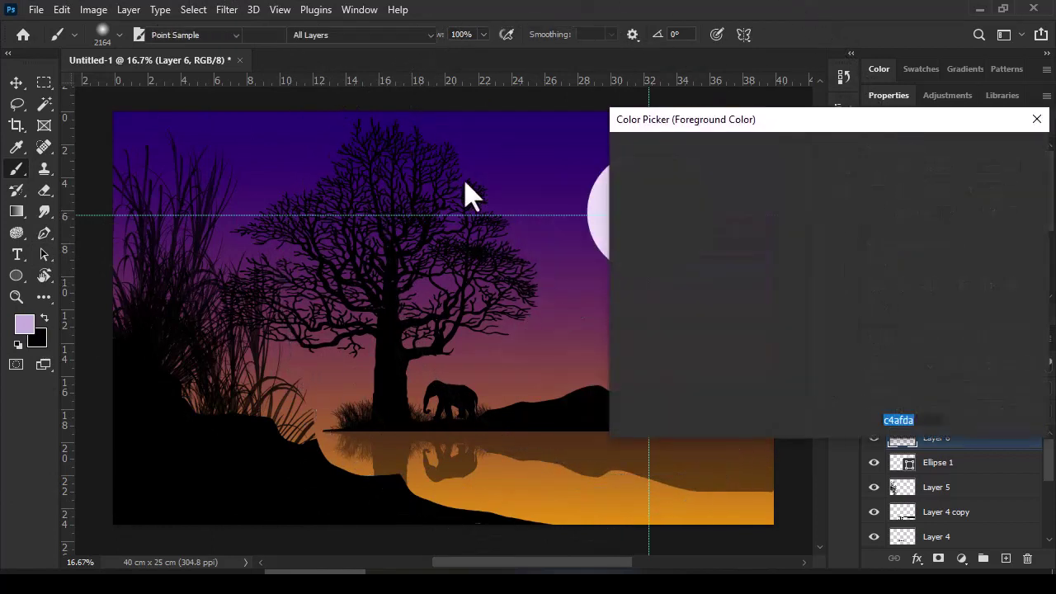
pyautogui.click(623, 161)
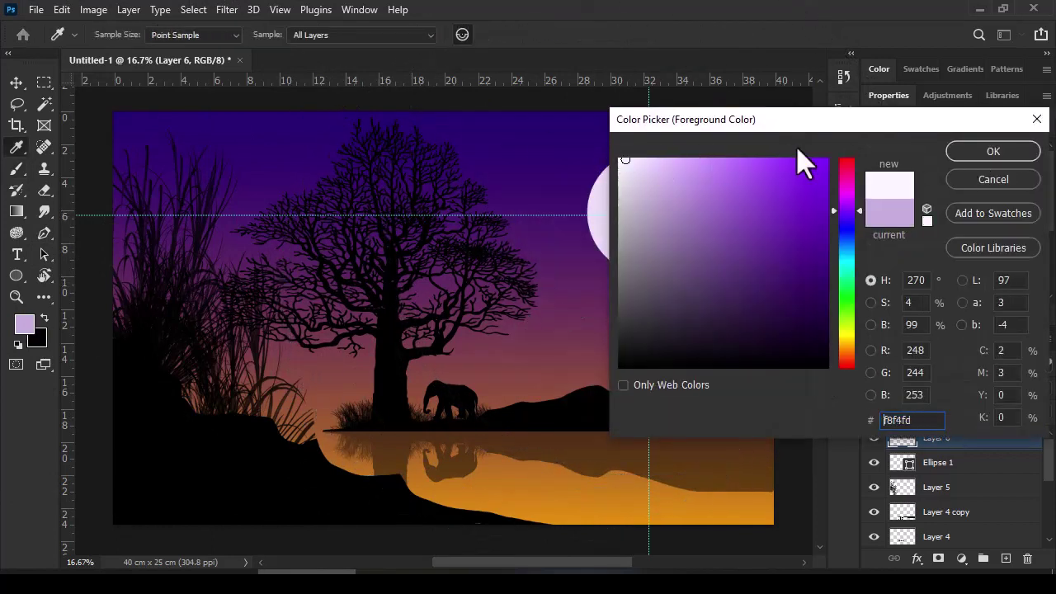
pyautogui.click(990, 153)
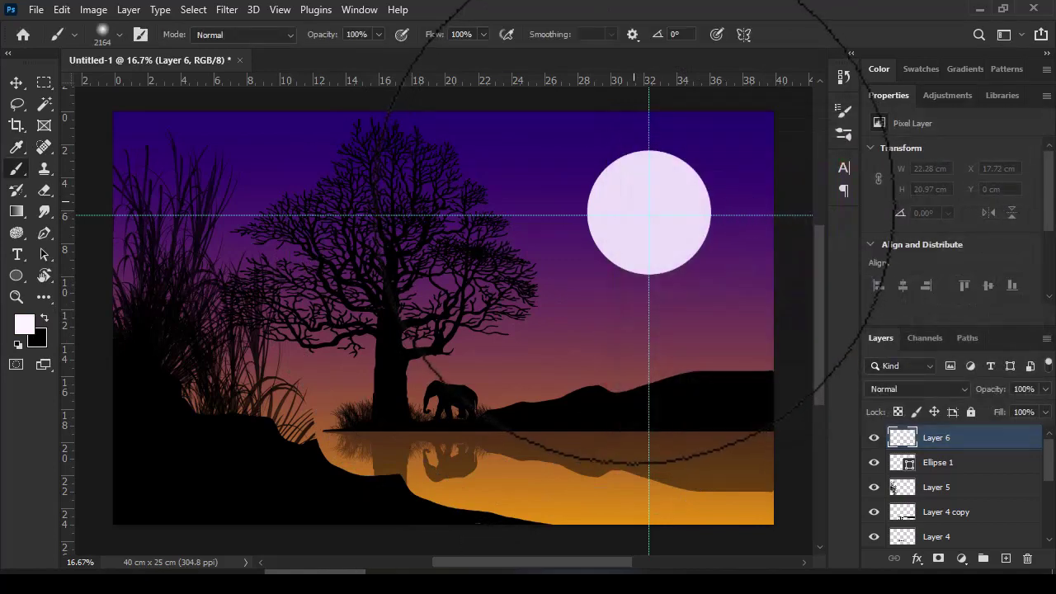
pyautogui.moveTo(957, 437); pyautogui.dragTo(966, 475)
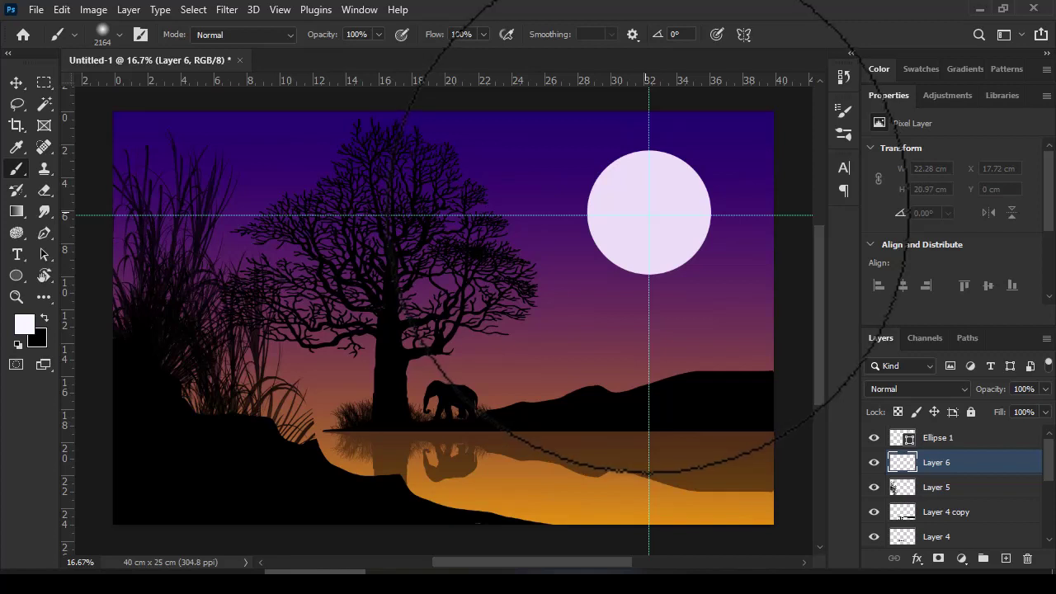
# Paint a soft near-white glow around the moon at about 58% opacity
pyautogui.click(649, 216)
pyautogui.hotkey('ctrl', 'z')
pyautogui.press('5')
pyautogui.press('5')
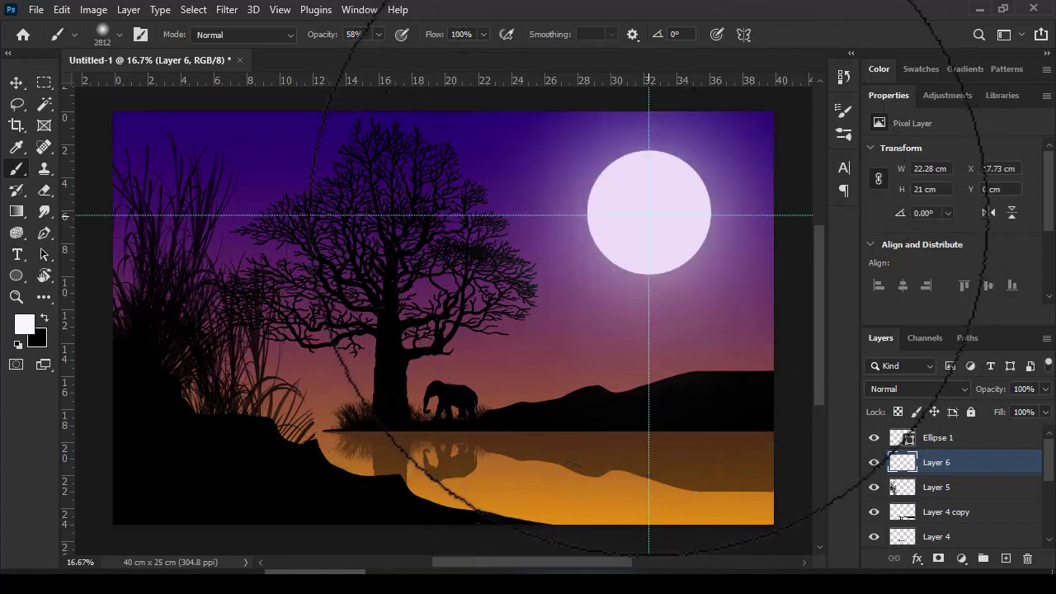
pyautogui.press('5')
pyautogui.press('8')
pyautogui.click(645, 217)
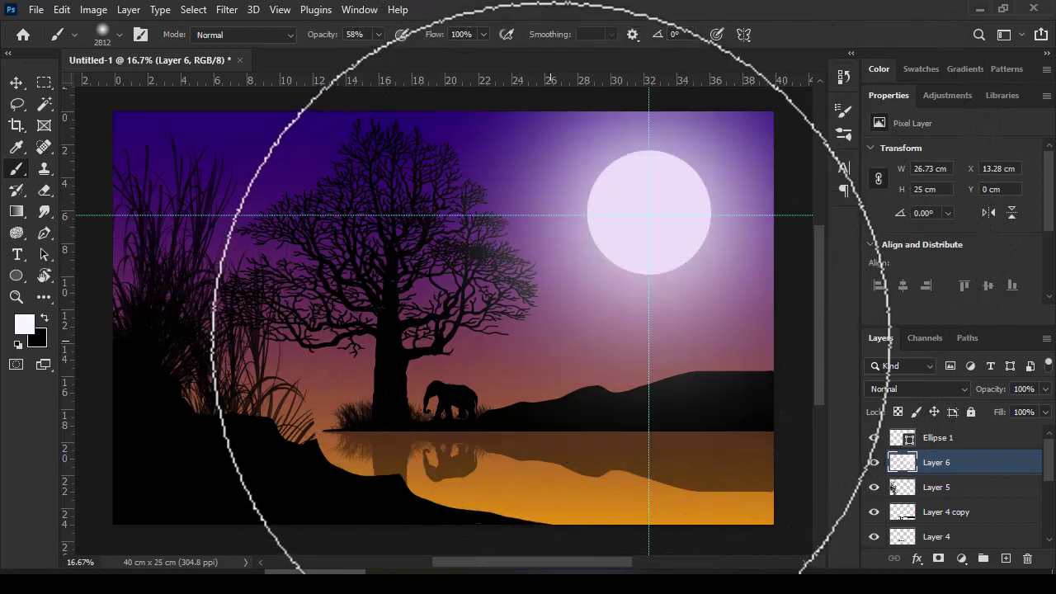
pyautogui.moveTo(561, 286)
pyautogui.mouseDown()
pyautogui.moveTo(464, 318)
pyautogui.moveTo(393, 321)
pyautogui.mouseUp()
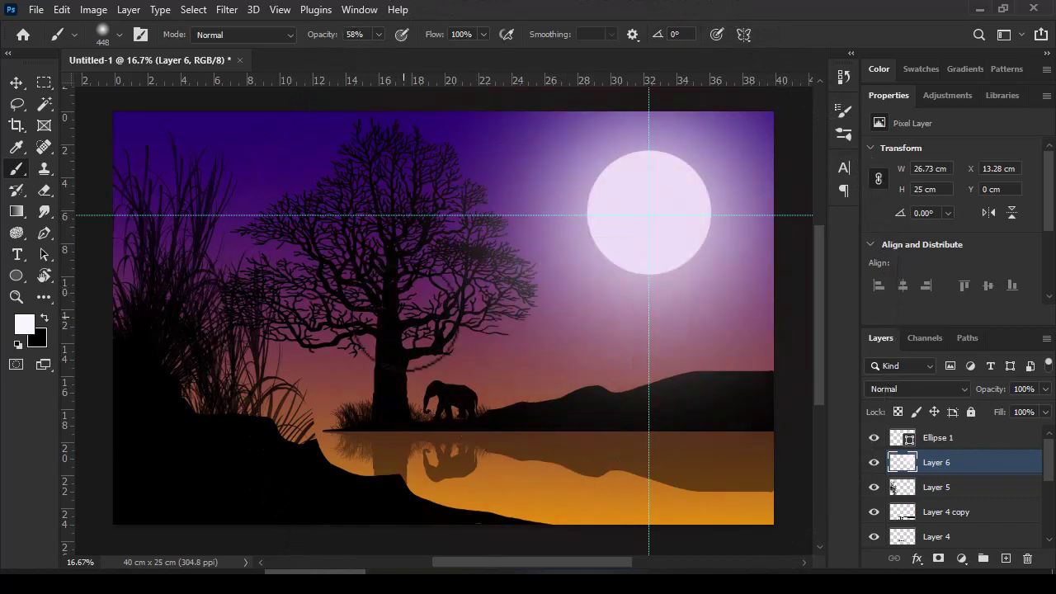
# Select the 291 px moon texture brush preset
pyautogui.click(119, 34)
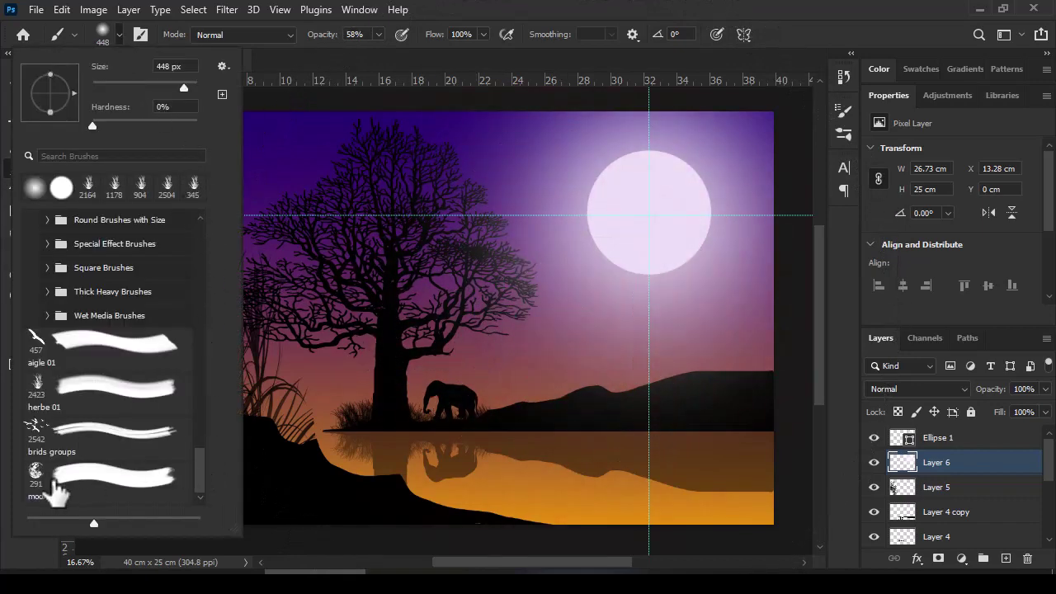
pyautogui.click(47, 485)
pyautogui.press('Return')
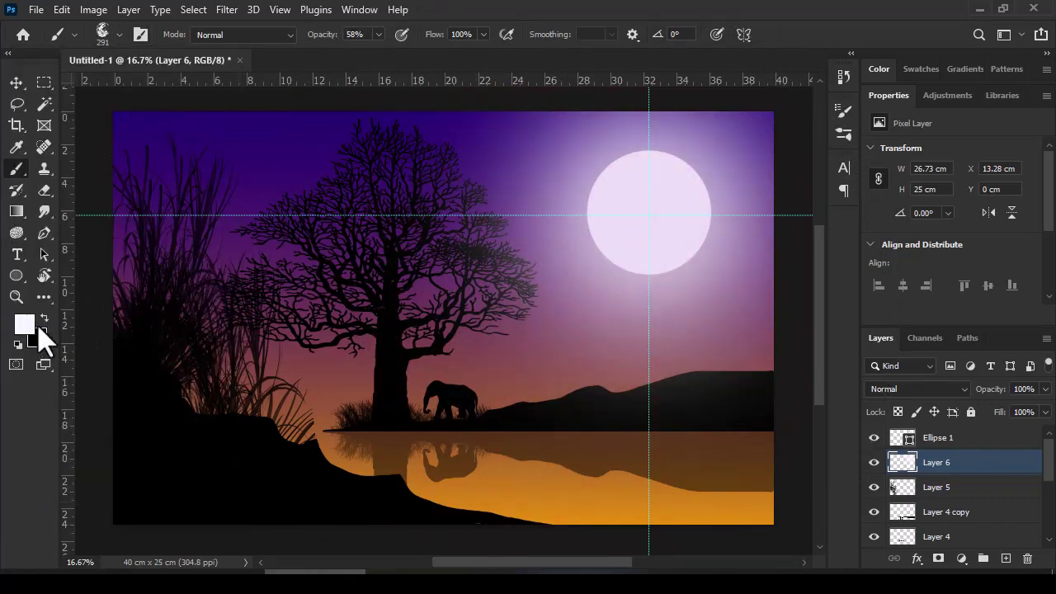
# Set the foreground to pale grey #b4b1b8 and zoom in on the moon
pyautogui.click(25, 324)
pyautogui.moveTo(636, 201); pyautogui.dragTo(626, 217)
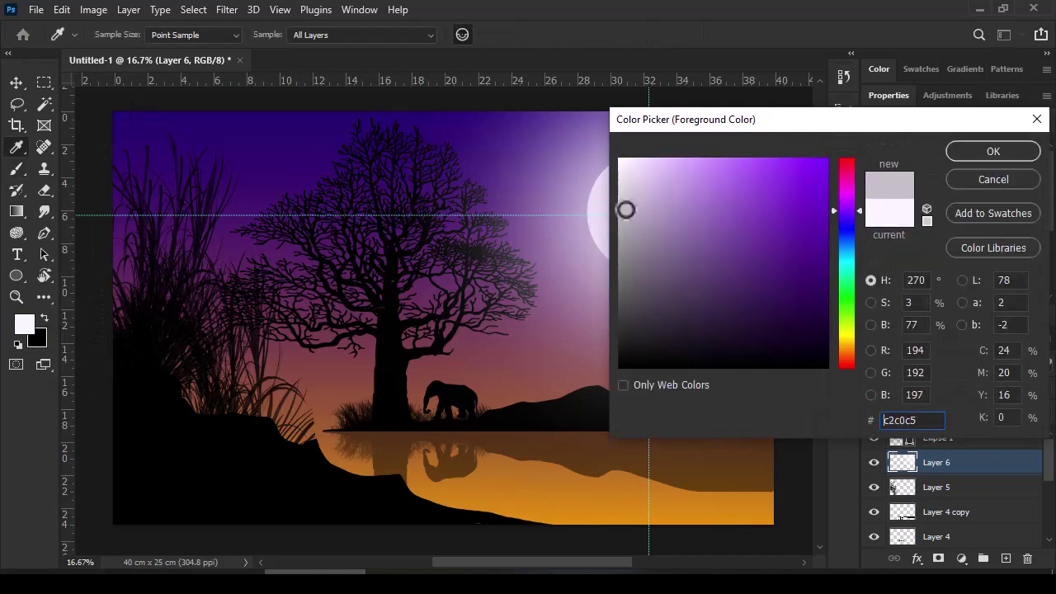
pyautogui.click(969, 157)
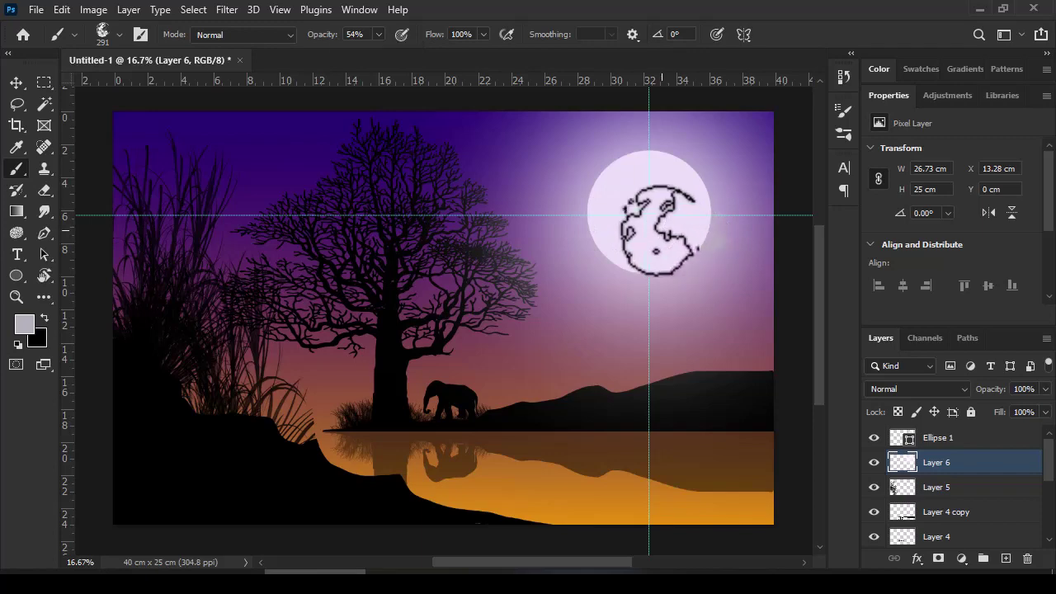
pyautogui.moveTo(653, 227); pyautogui.dragTo(716, 233)
pyautogui.scroll(5, 664, 269)
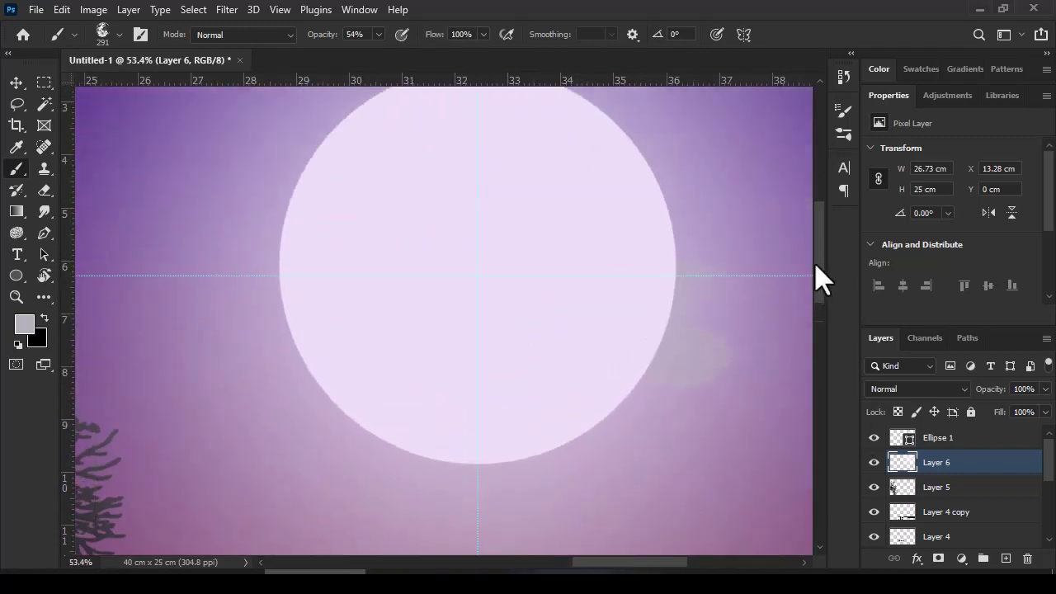
pyautogui.scroll(3, 819, 271)
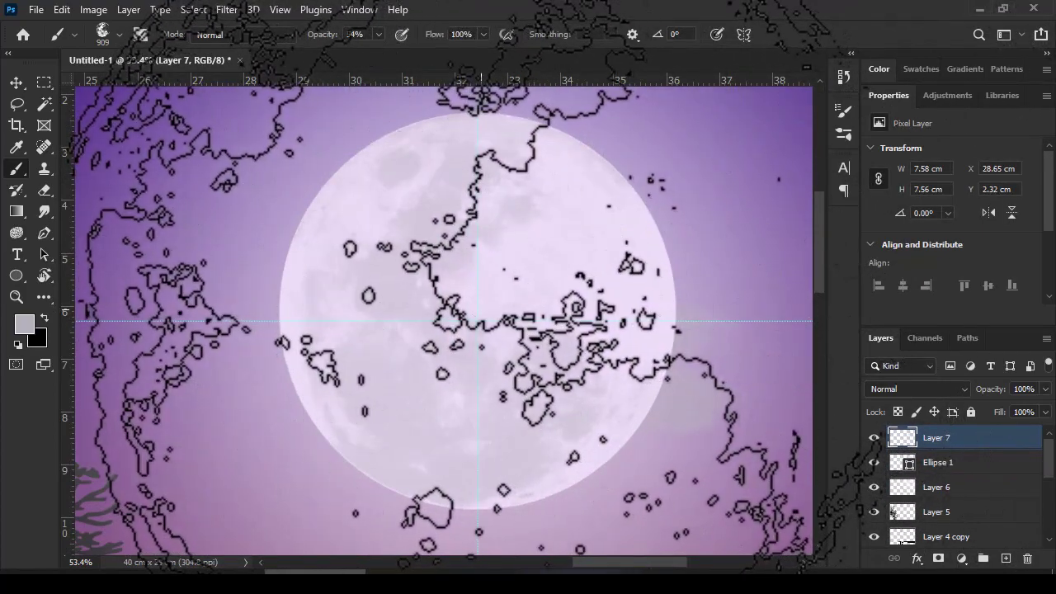
pyautogui.press('b')
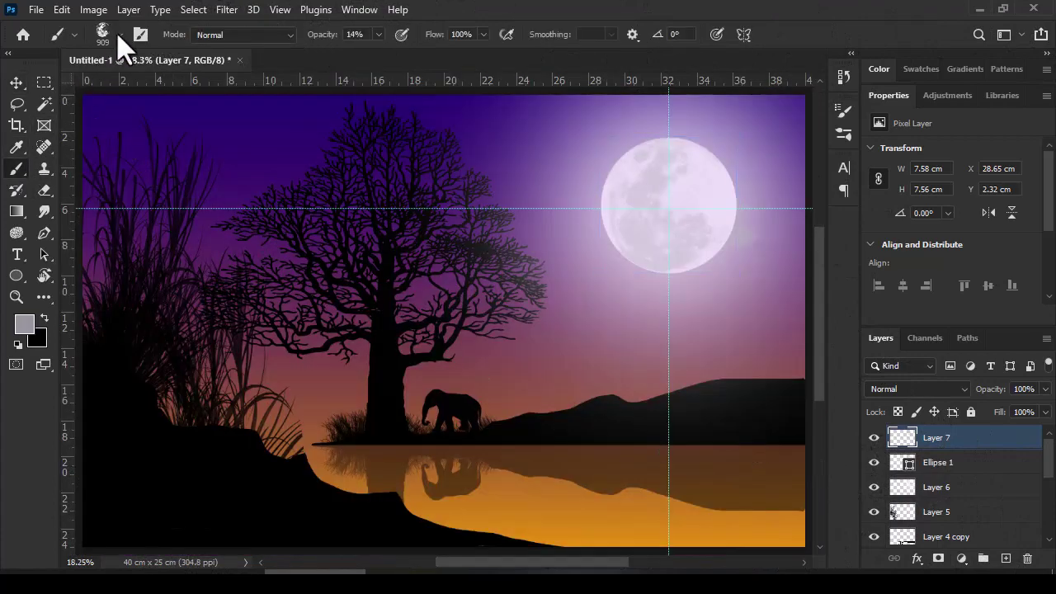
pyautogui.click(119, 36)
# Load the 'brids groups' brush at 953 px with black as the painting colour
pyautogui.click(39, 446)
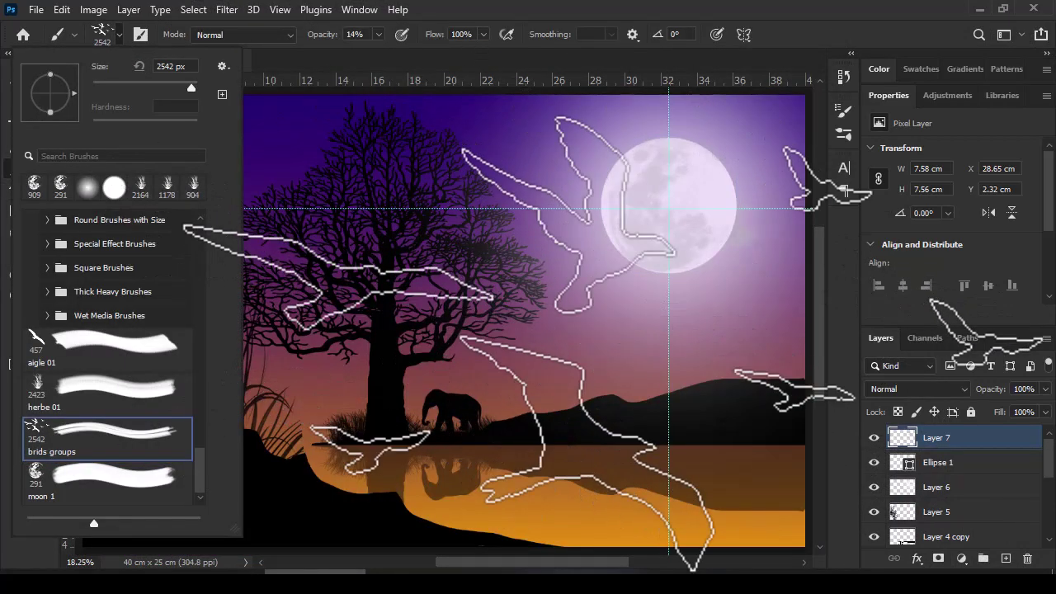
pyautogui.click(118, 41)
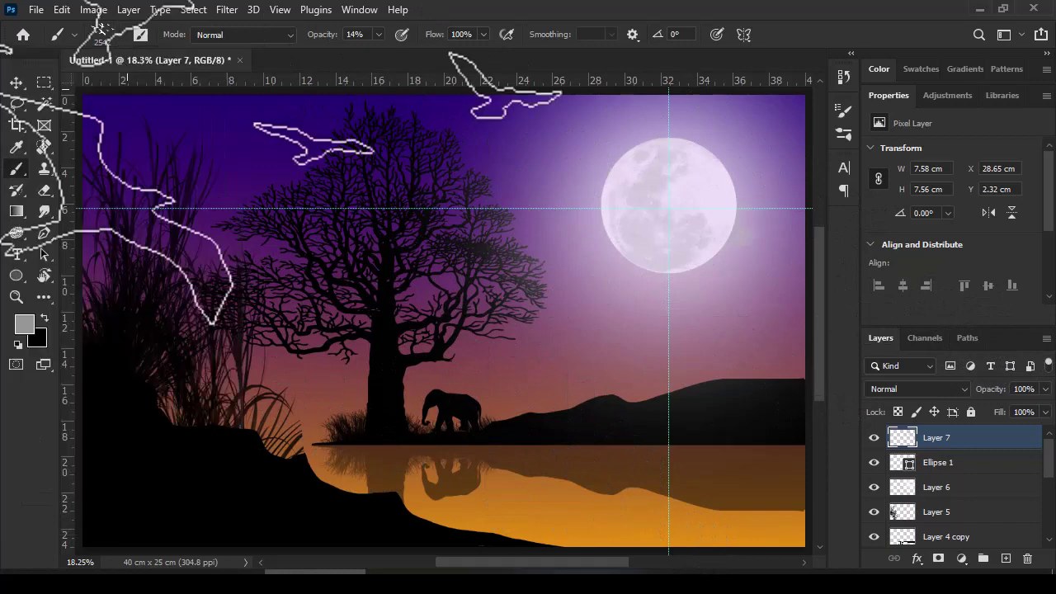
pyautogui.moveTo(240, 235); pyautogui.dragTo(146, 236)
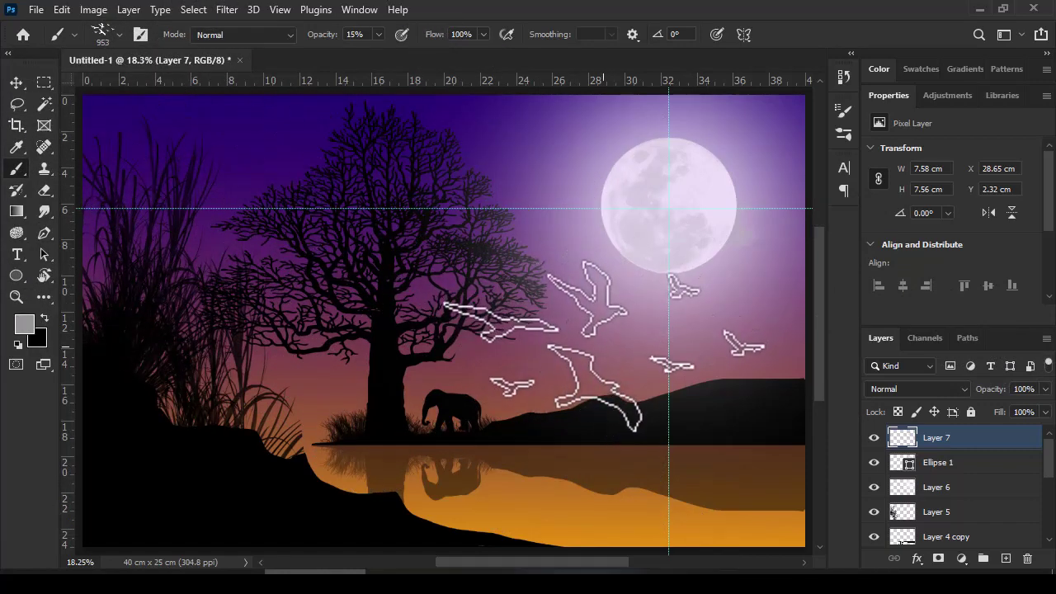
pyautogui.press('x')
pyautogui.press('0')
# Stamp two bird flocks near the moon on a new layer
pyautogui.click(1006, 559)
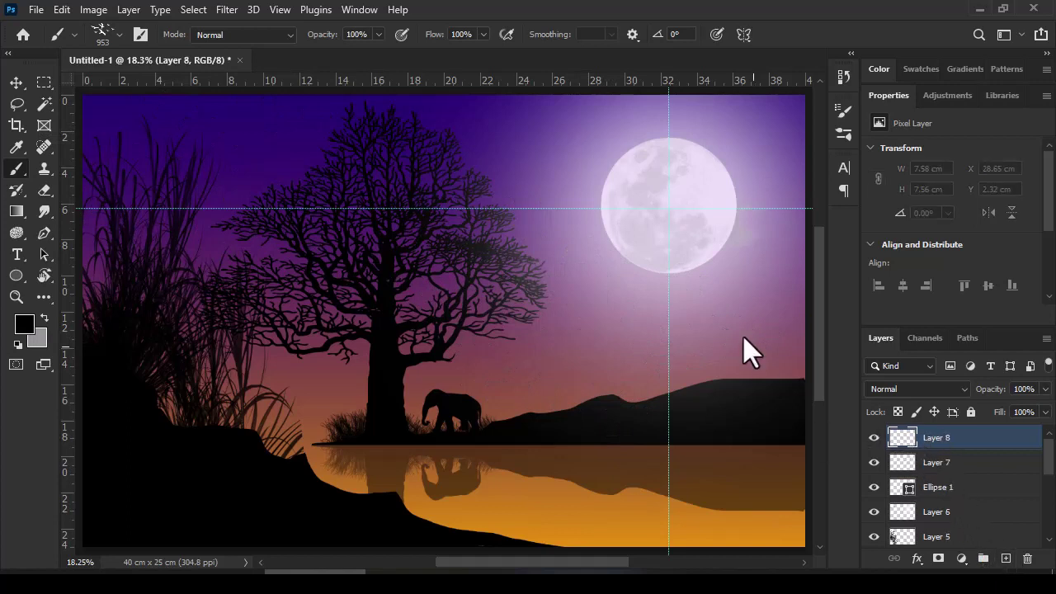
pyautogui.click(714, 318)
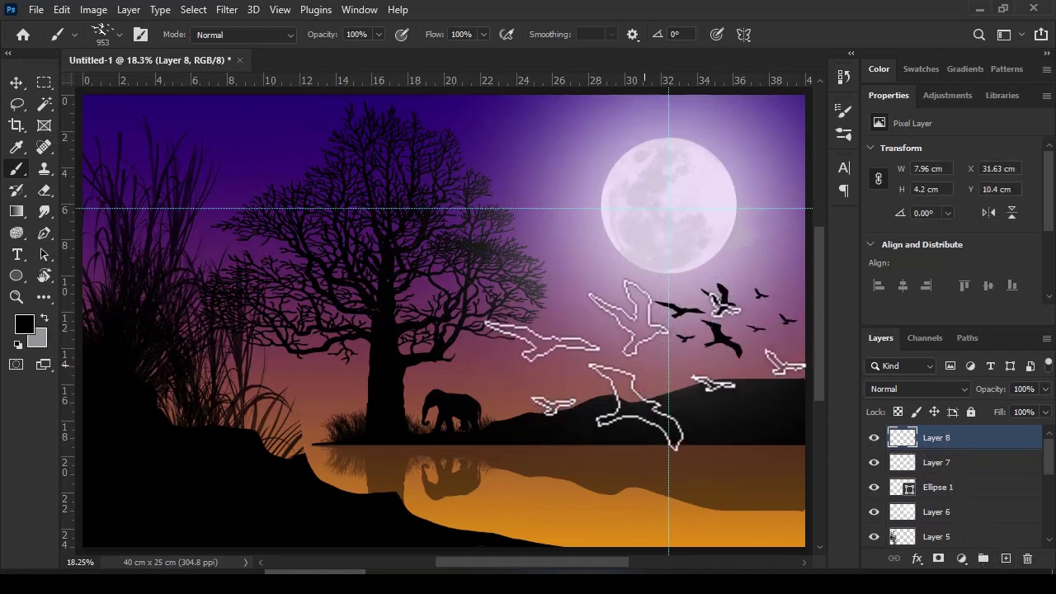
pyautogui.click(600, 368)
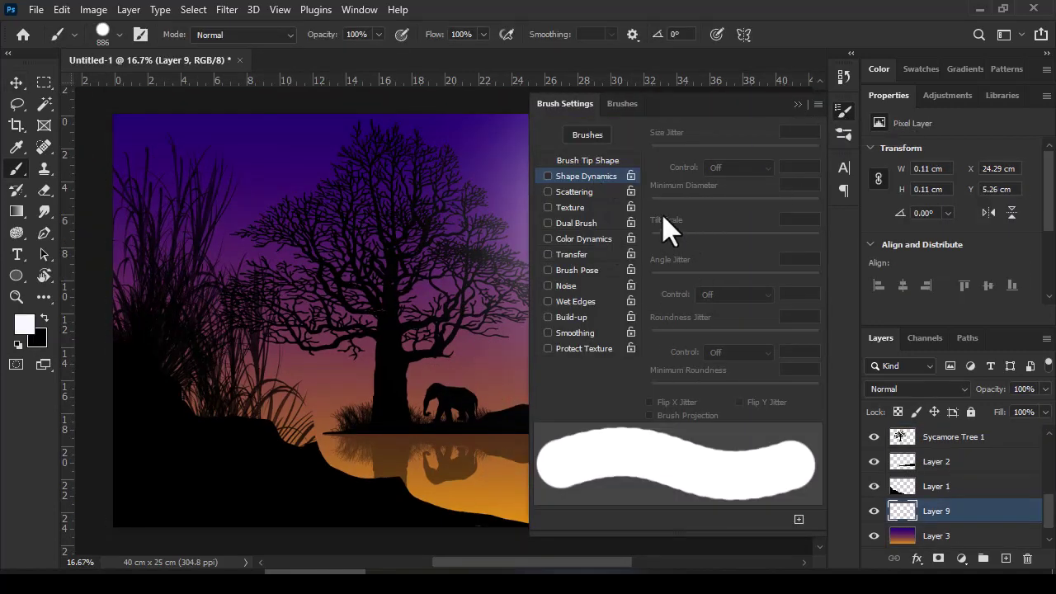
# Give the brush 990% spacing, 16 px size, Shape Dynamics, Scattering count 1 and Texture
pyautogui.click(587, 175)
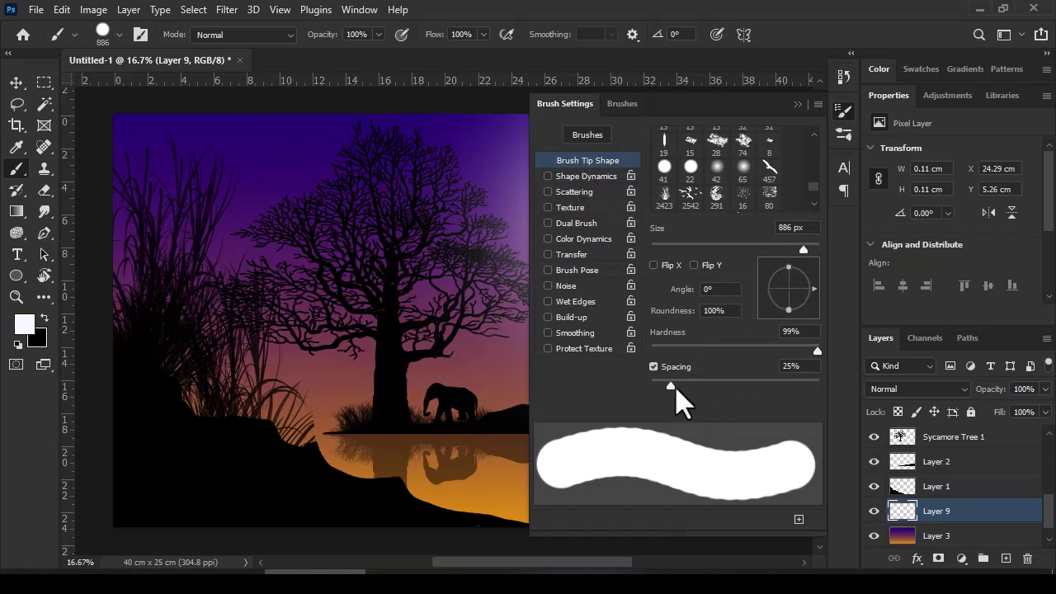
pyautogui.moveTo(677, 388); pyautogui.dragTo(809, 388)
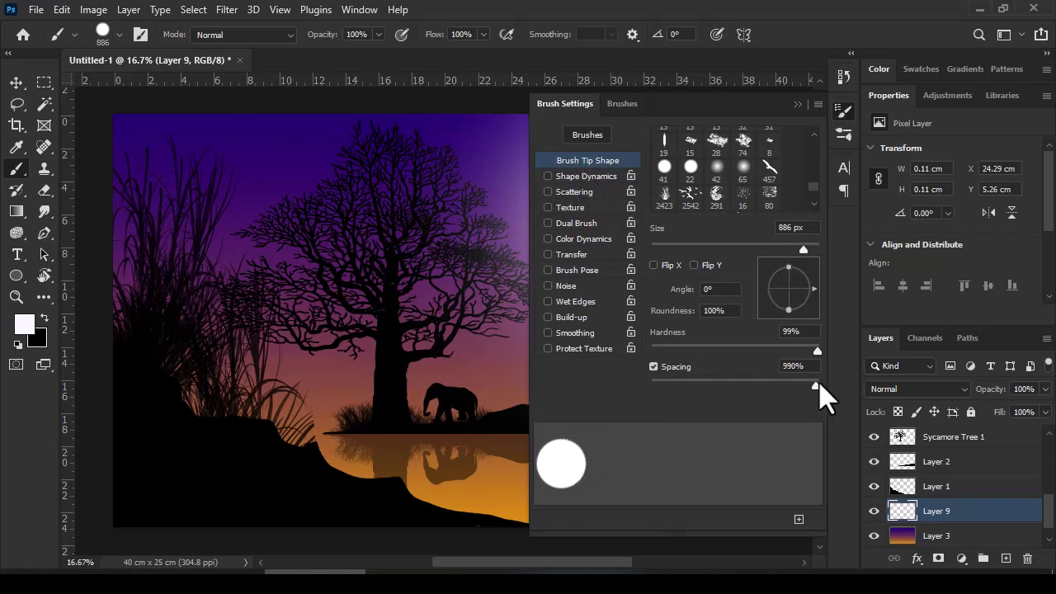
pyautogui.moveTo(709, 250); pyautogui.dragTo(670, 250)
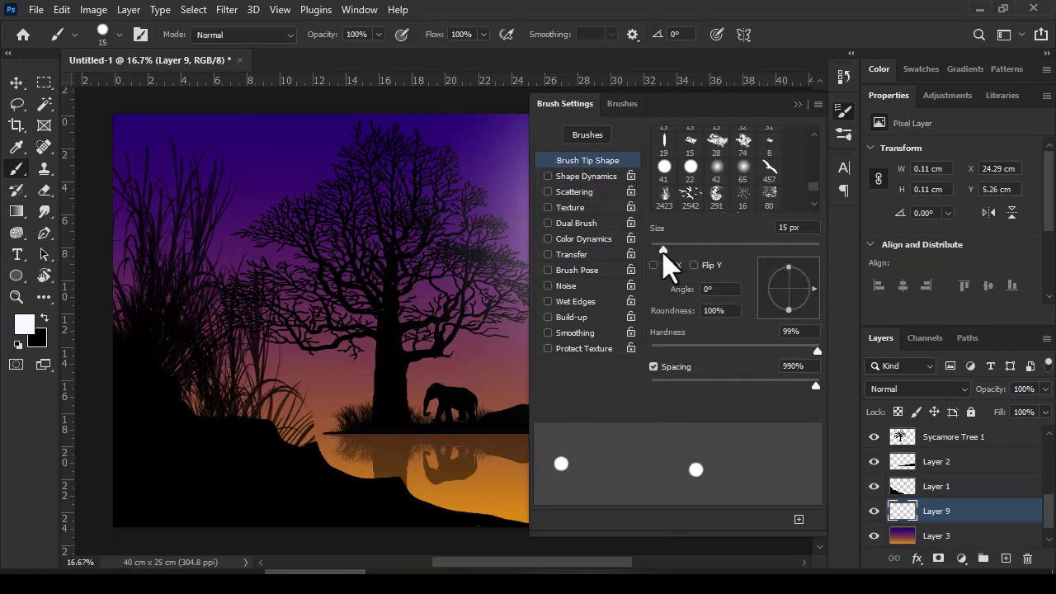
pyautogui.click(596, 177)
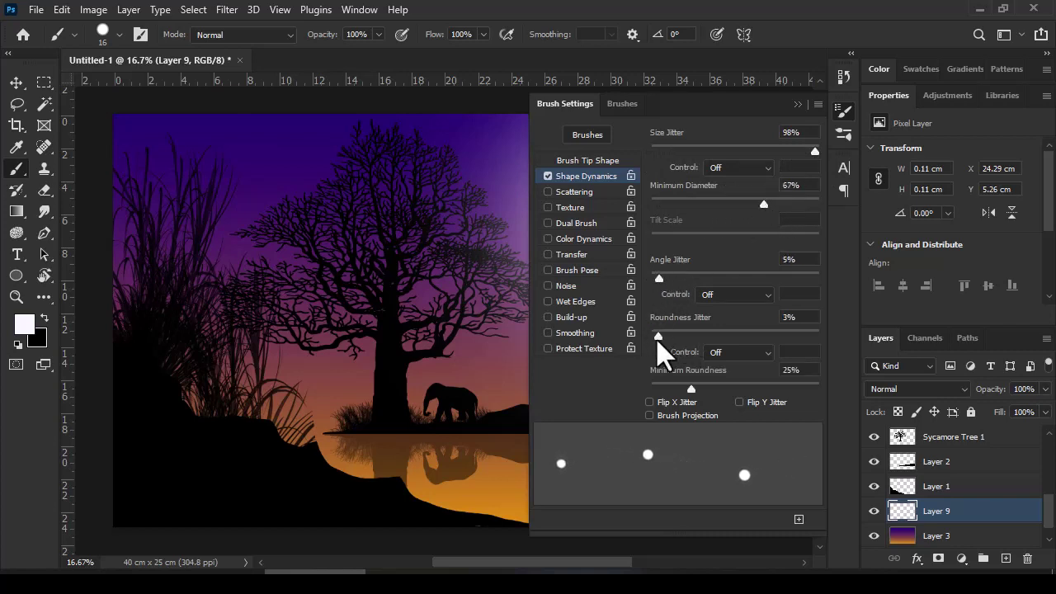
pyautogui.click(575, 195)
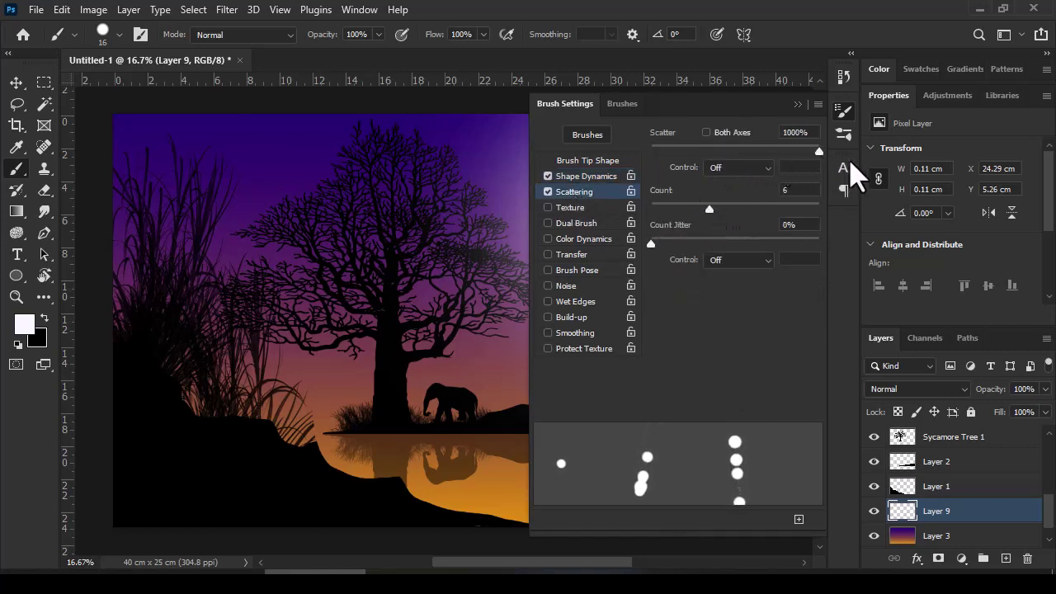
pyautogui.moveTo(689, 213)
pyautogui.mouseDown()
pyautogui.moveTo(775, 213)
pyautogui.moveTo(680, 220)
pyautogui.mouseUp()
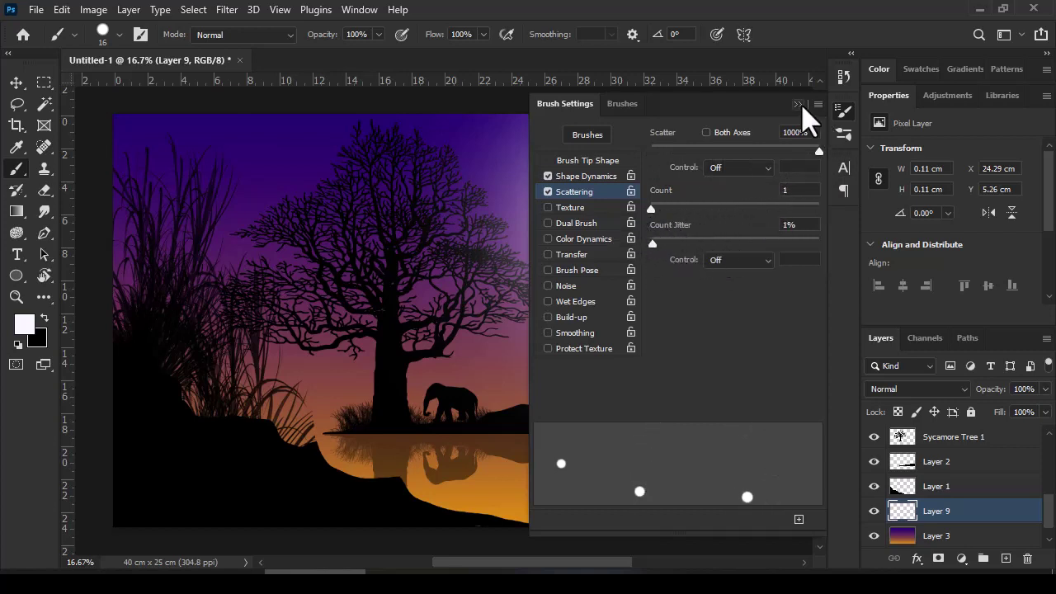
pyautogui.click(559, 207)
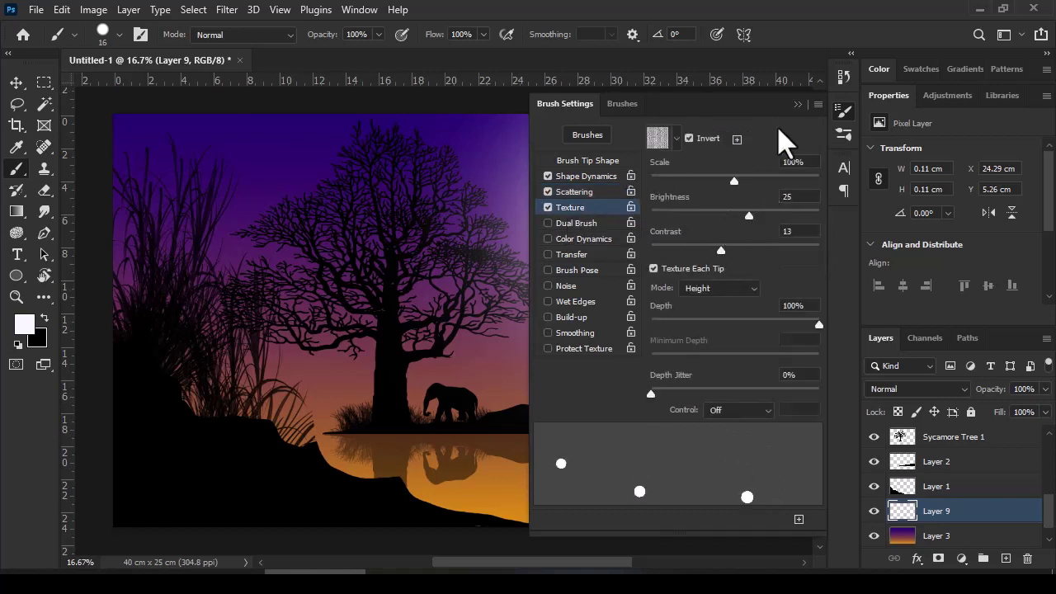
pyautogui.click(798, 105)
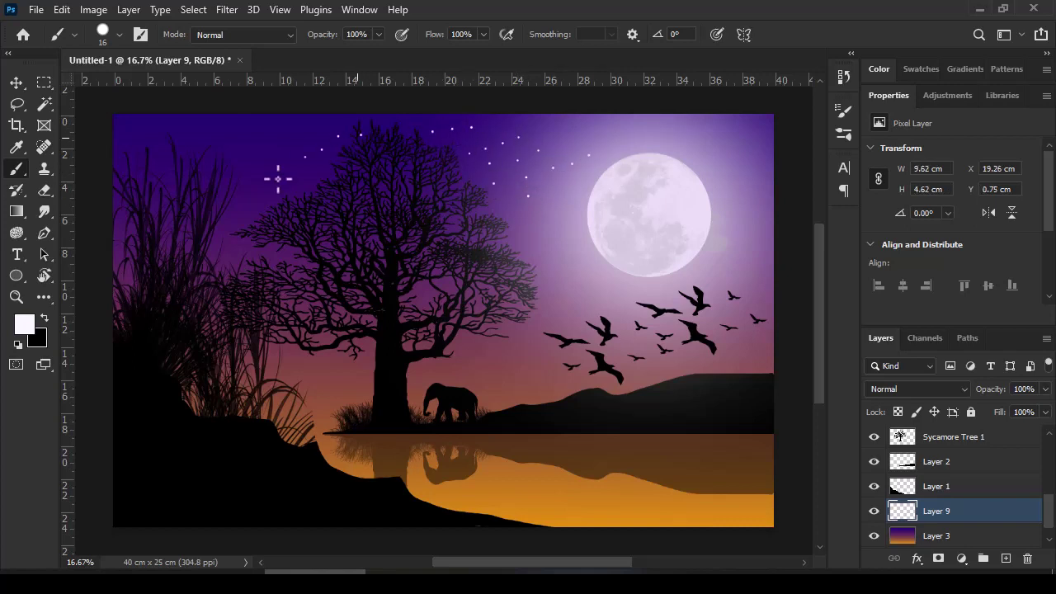
# Lower the brush opacity to about 61% and dab five small stars in the sky
pyautogui.hotkey('ctrl', 'z')
pyautogui.click(378, 35)
pyautogui.moveTo(378, 55); pyautogui.dragTo(348, 53)
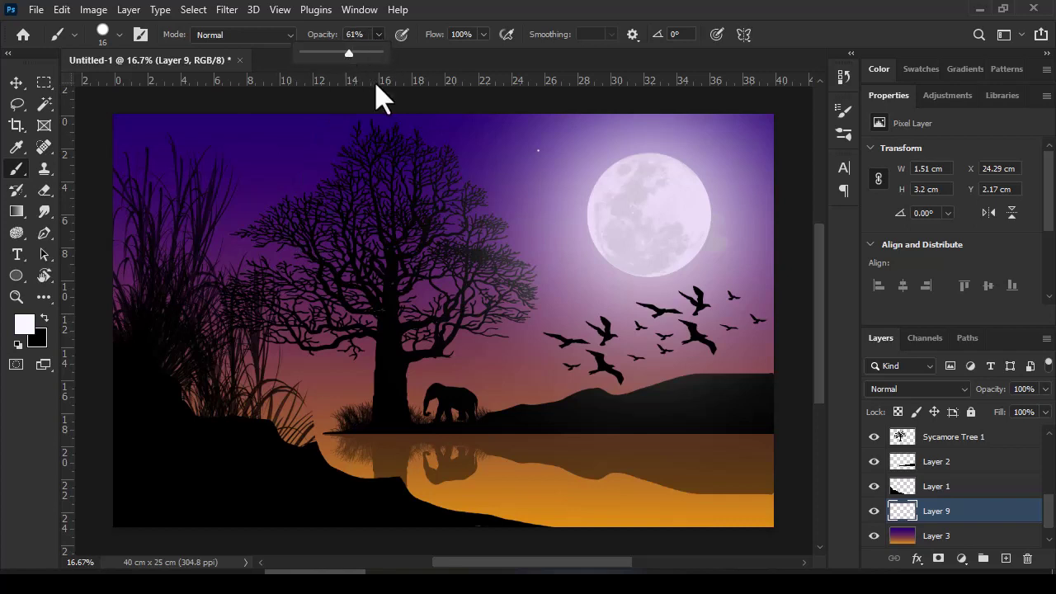
pyautogui.click(527, 139)
pyautogui.click(510, 147)
pyautogui.click(491, 143)
pyautogui.click(490, 116)
pyautogui.click(451, 145)
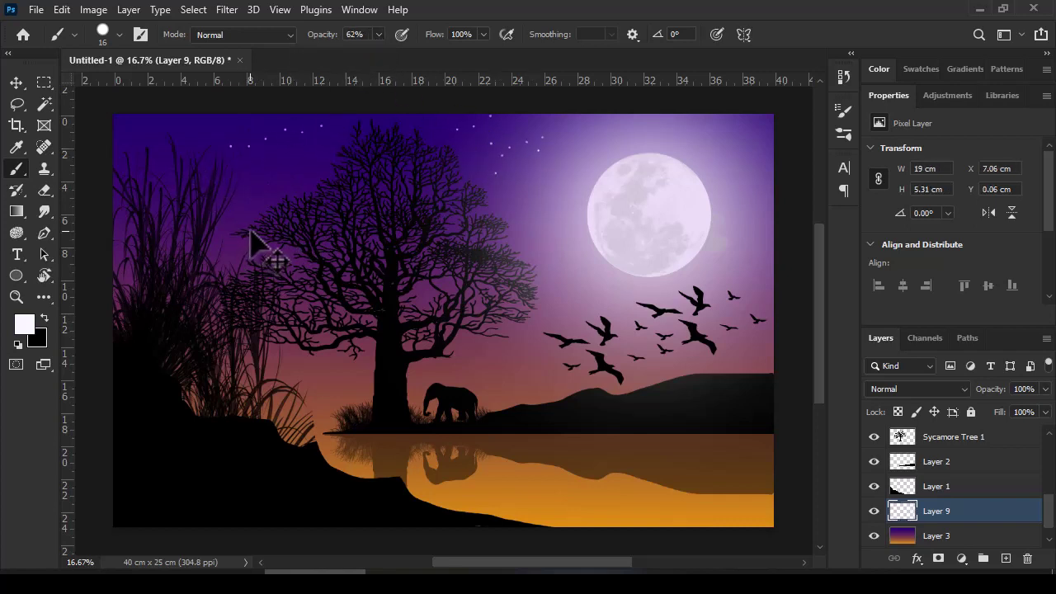
# Redo the upper-left stars fainter, with Flow 67% and Opacity 27%
pyautogui.hotkey('ctrl', 'z')
pyautogui.click(378, 35)
pyautogui.click(484, 35)
pyautogui.moveTo(494, 52); pyautogui.dragTo(467, 52)
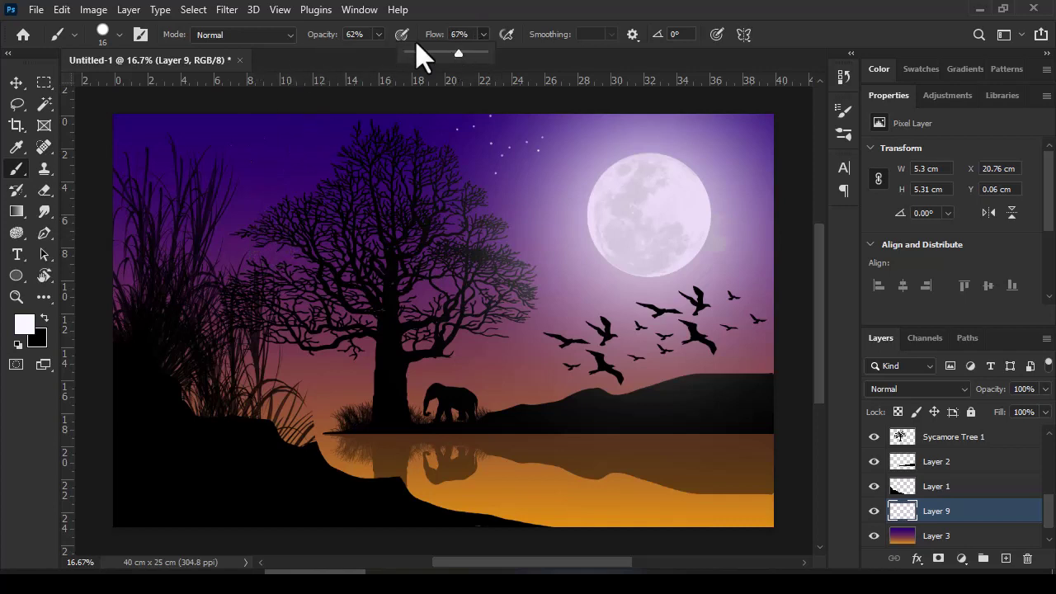
pyautogui.click(378, 35)
pyautogui.moveTo(381, 52); pyautogui.dragTo(352, 53)
pyautogui.click(227, 151)
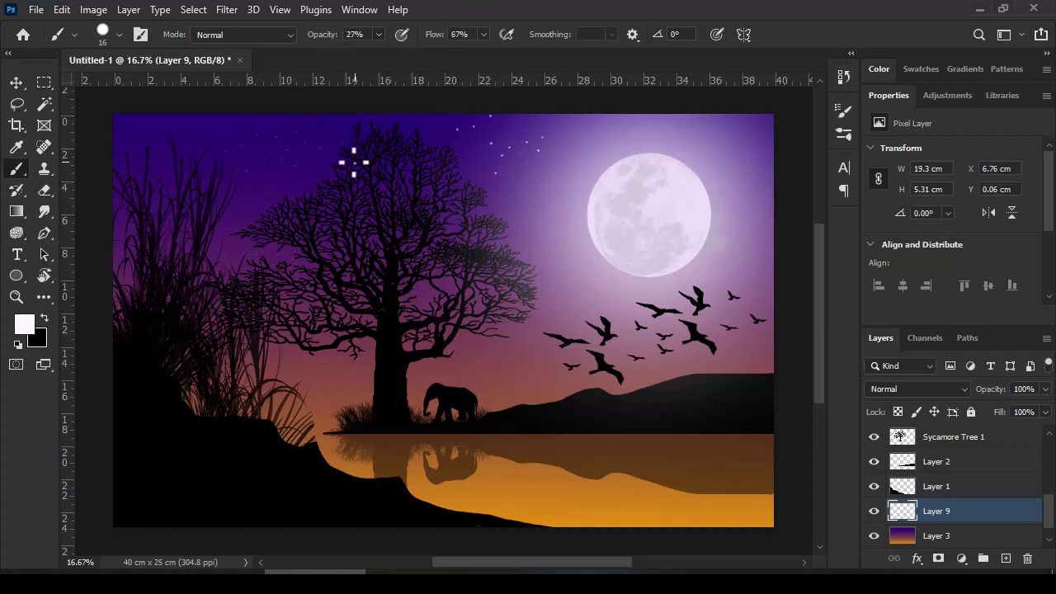
pyautogui.click(135, 132)
# Toggle the moon, crater texture, birds and glow layers on and off to compare the sky
pyautogui.scroll(1, 714, 246)
pyautogui.scroll(1, 778, 288)
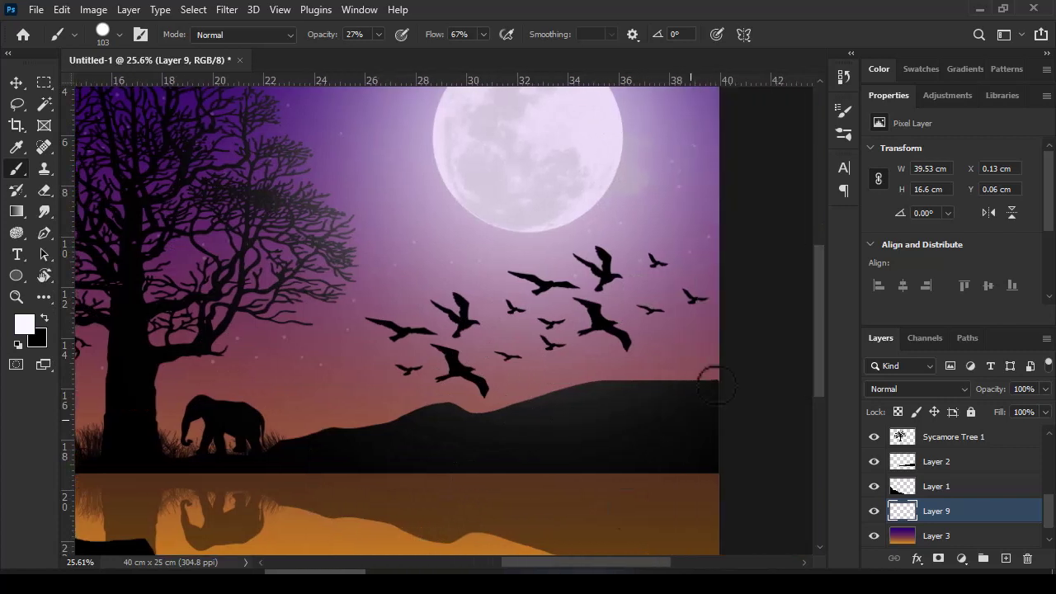
pyautogui.scroll(1, 817, 298)
pyautogui.moveTo(1045, 508); pyautogui.dragTo(1045, 450)
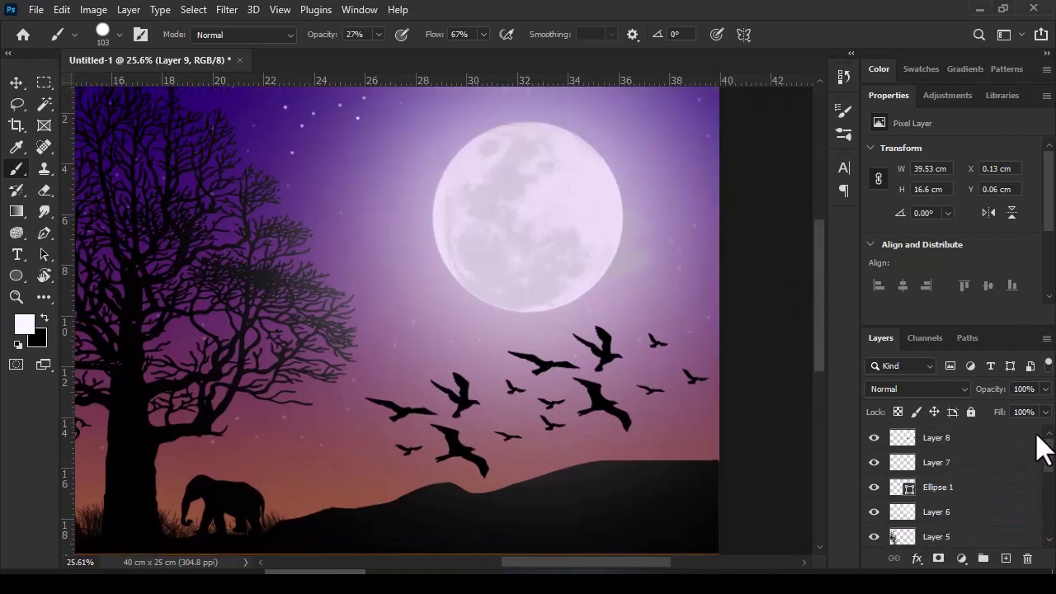
pyautogui.click(877, 489)
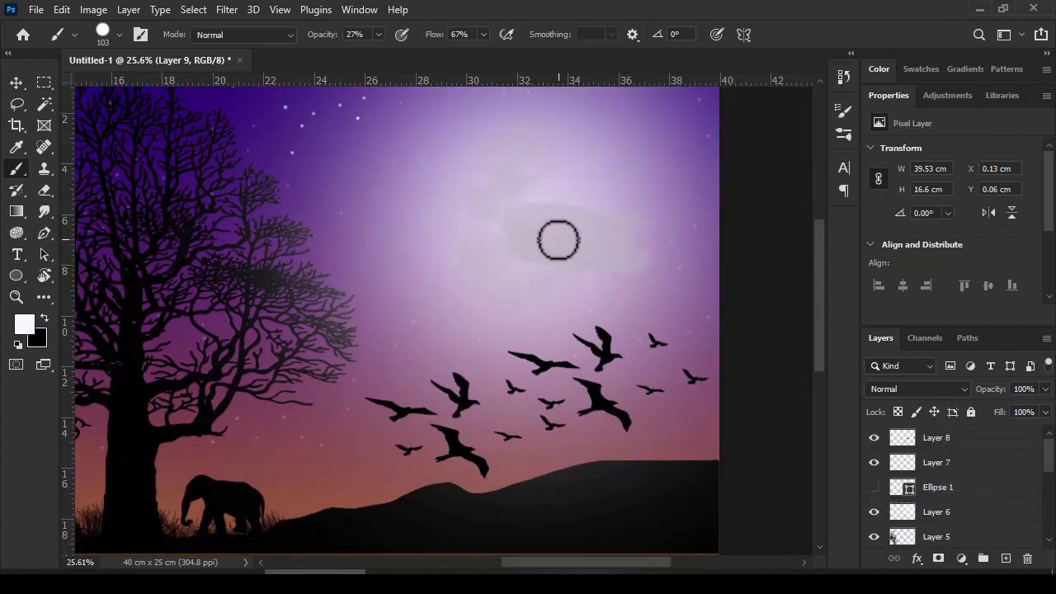
pyautogui.click(874, 462)
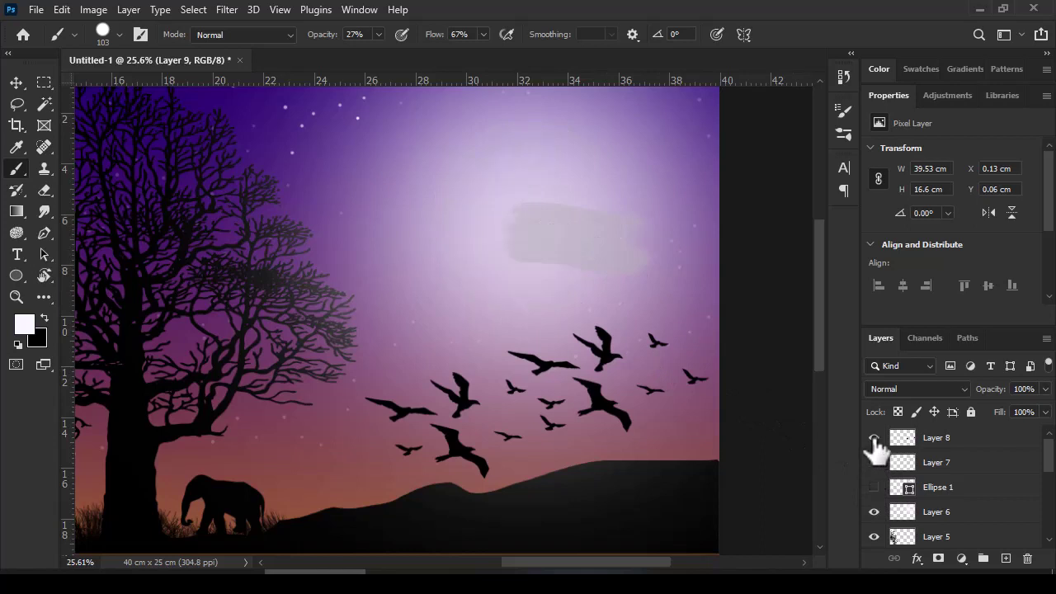
pyautogui.click(874, 437)
pyautogui.click(874, 512)
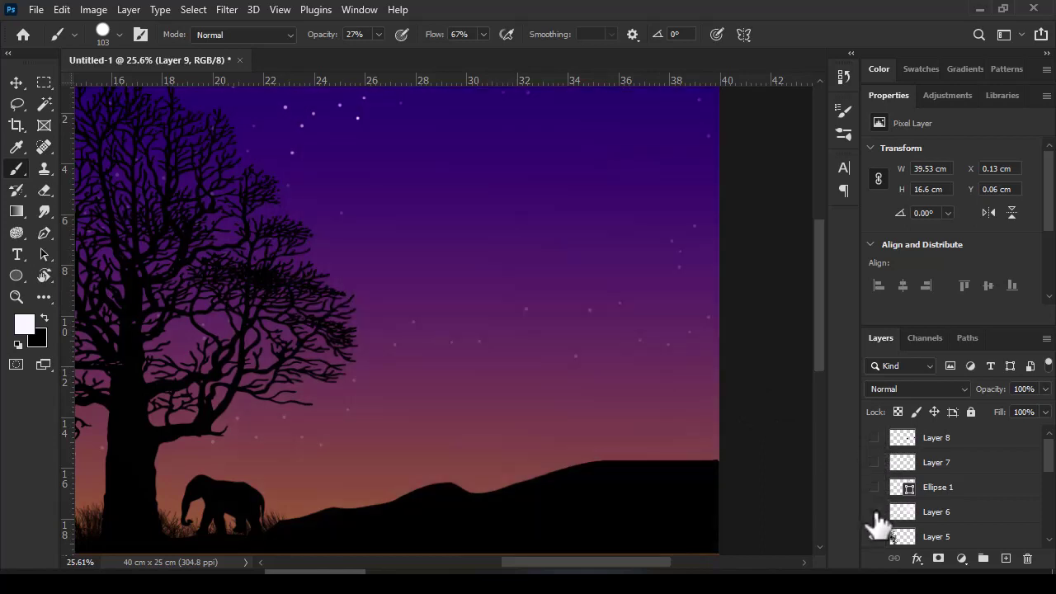
pyautogui.click(875, 512)
pyautogui.click(874, 513)
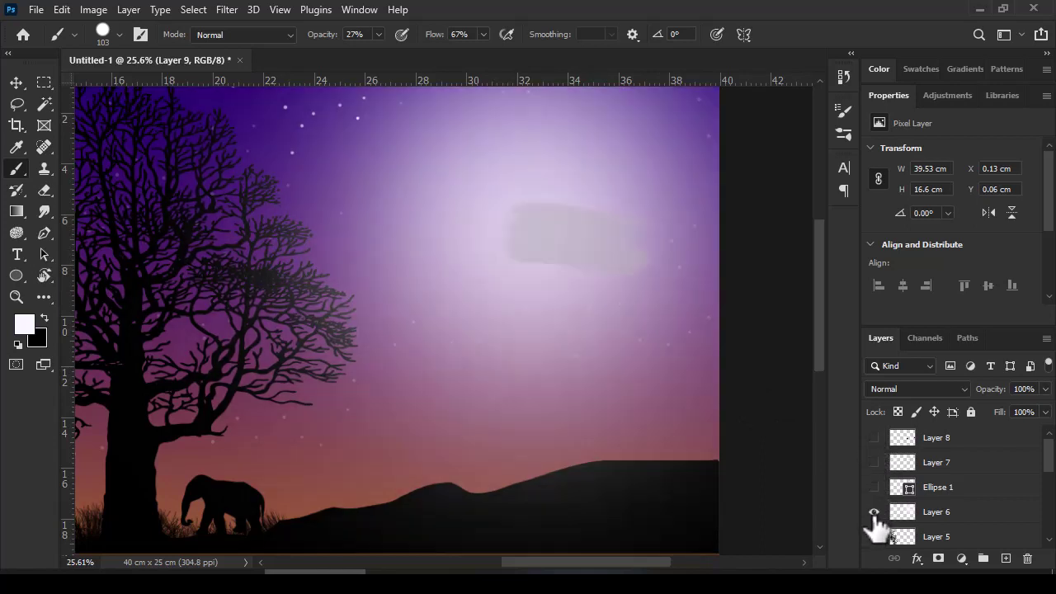
pyautogui.click(874, 487)
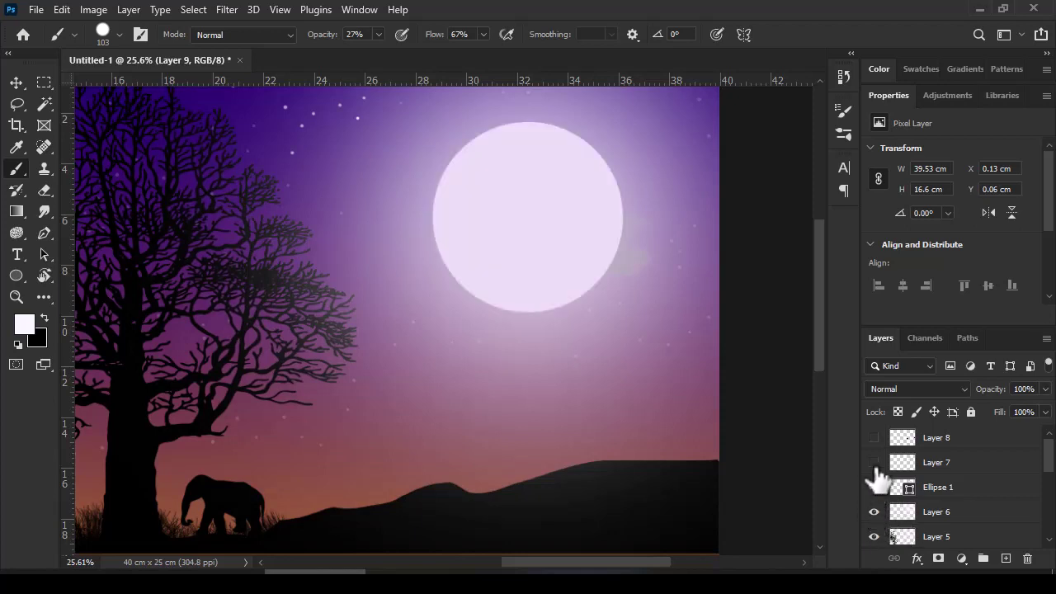
pyautogui.click(874, 462)
pyautogui.click(874, 437)
# Hide the birds, add a new empty layer, and delete the old purple glow Layer 6
pyautogui.click(874, 437)
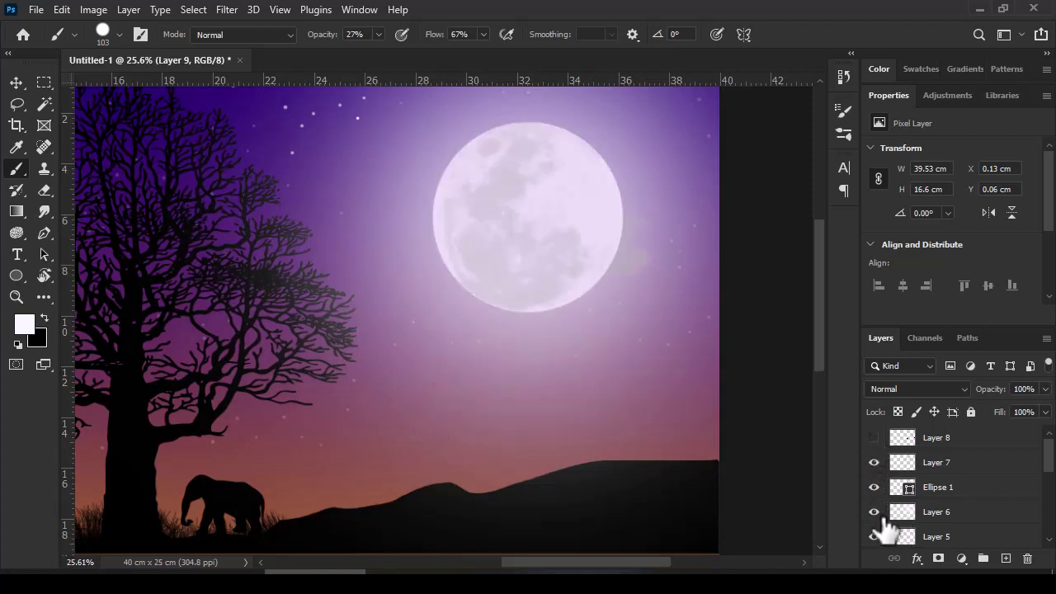
pyautogui.click(874, 511)
pyautogui.click(923, 514)
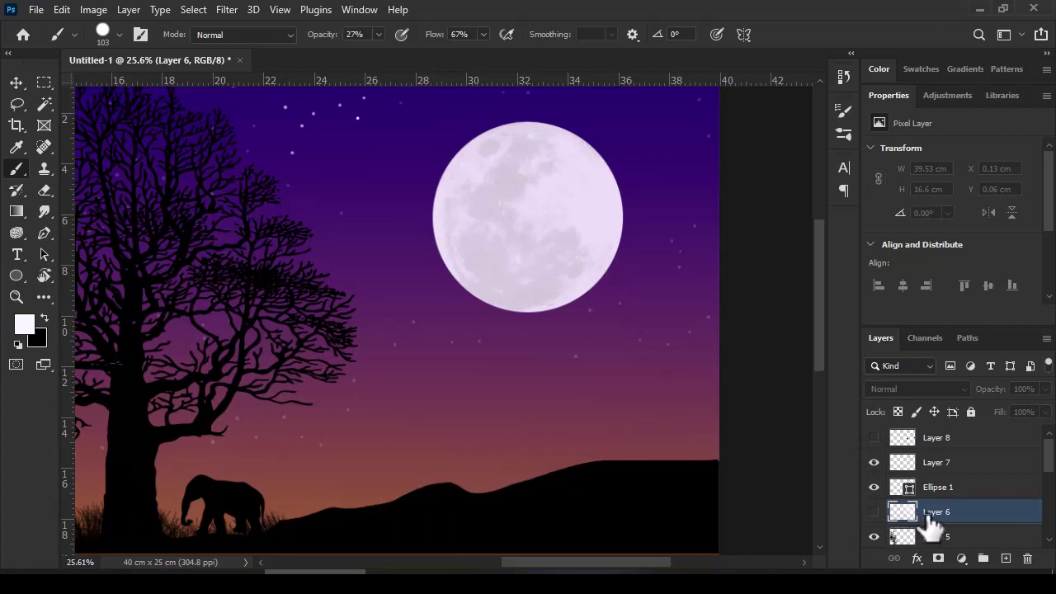
pyautogui.click(1006, 559)
pyautogui.moveTo(940, 536); pyautogui.dragTo(1028, 559)
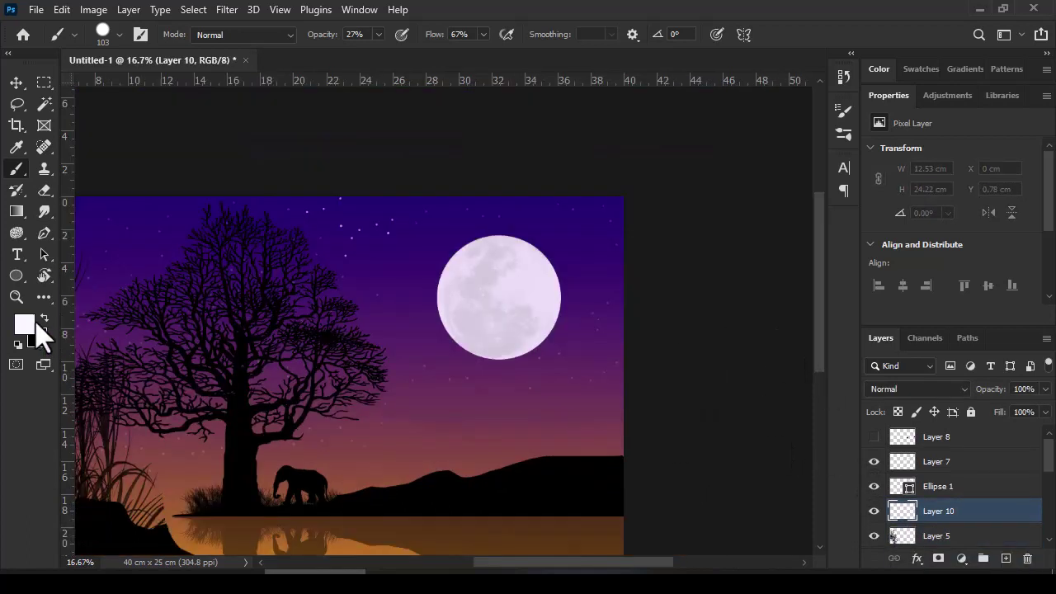
# Set the foreground colour to #fafbff and pick a Hard Round brush softened to 0% hardness
pyautogui.click(26, 325)
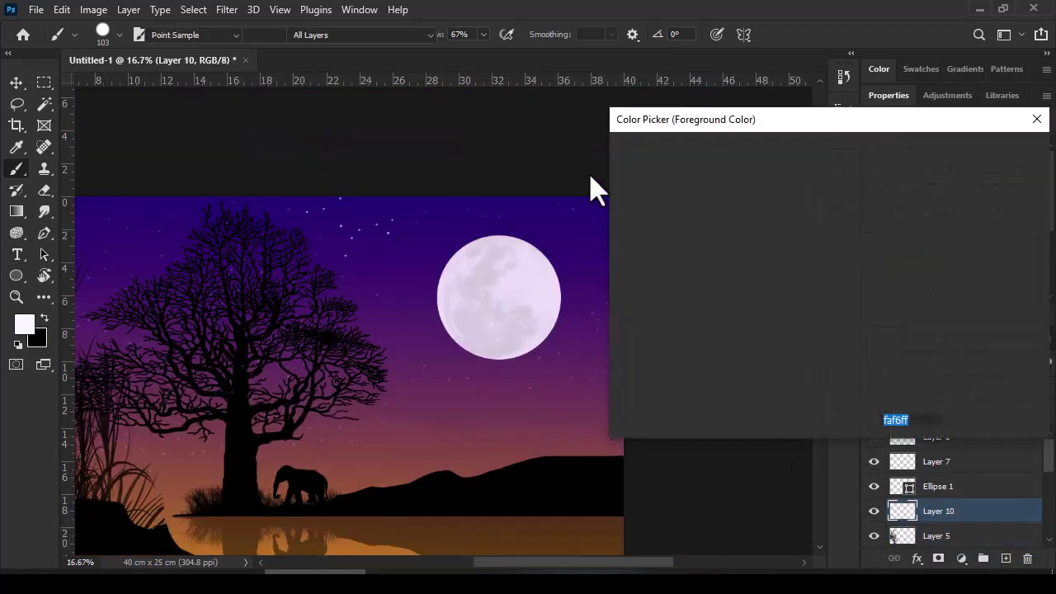
pyautogui.click(970, 151)
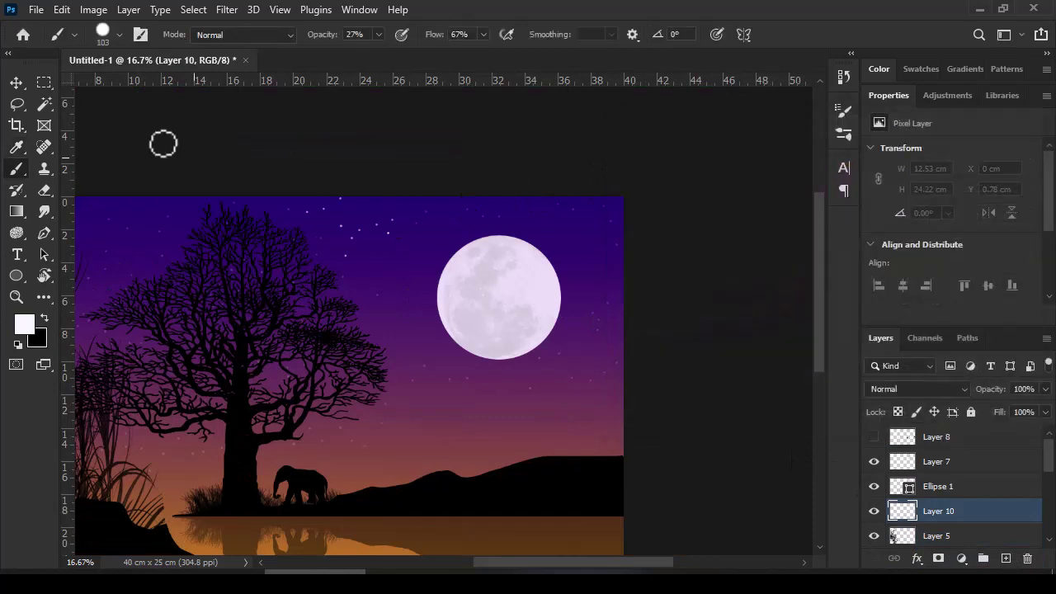
pyautogui.click(118, 34)
pyautogui.moveTo(203, 312); pyautogui.dragTo(201, 224)
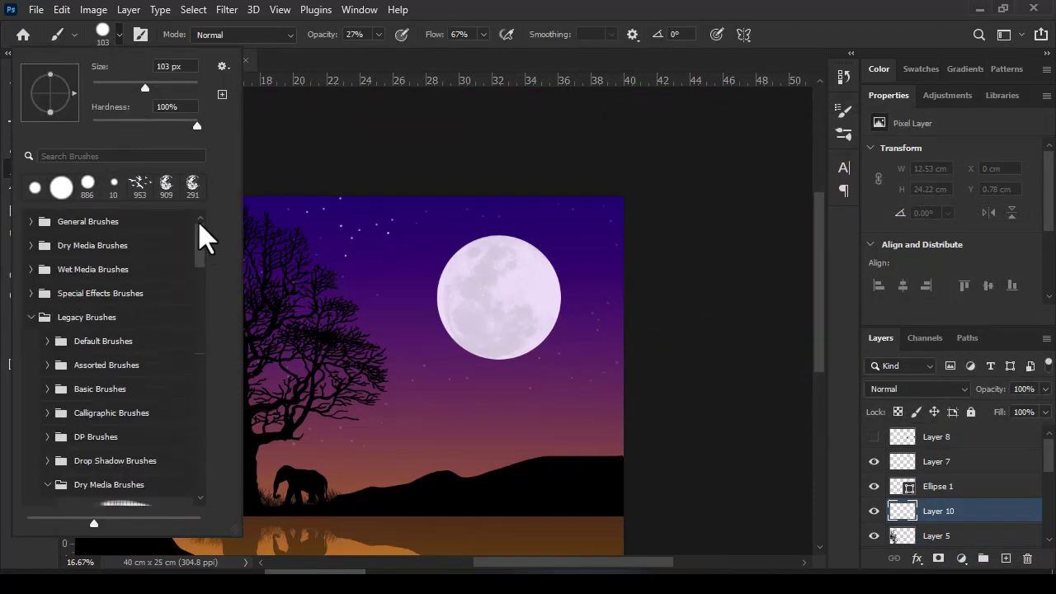
pyautogui.click(31, 221)
pyautogui.click(62, 303)
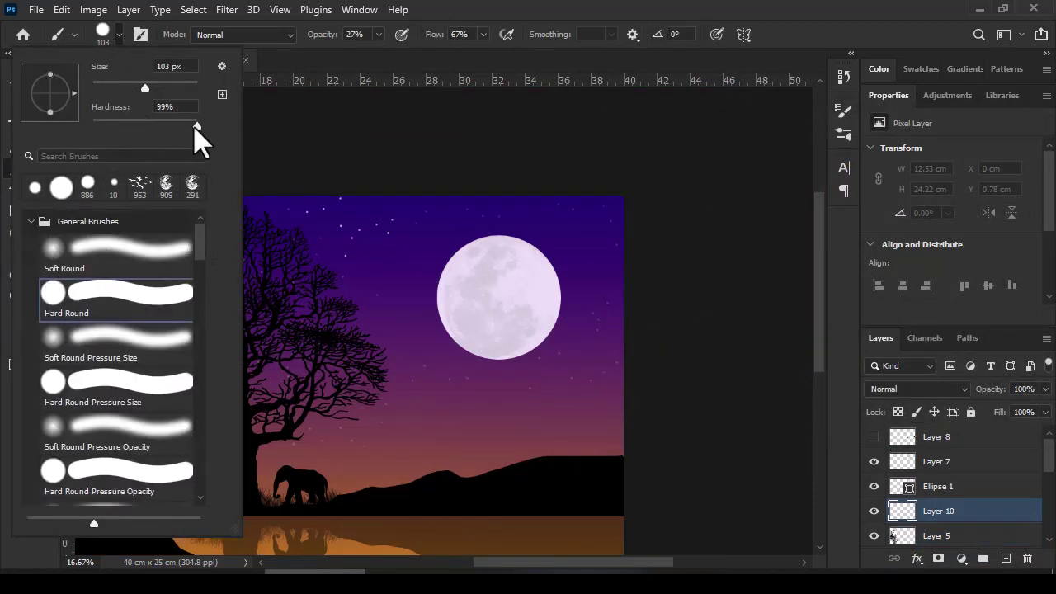
pyautogui.moveTo(196, 125); pyautogui.dragTo(92, 125)
# Enlarge the soft brush to about 2364 px
pyautogui.moveTo(145, 88); pyautogui.dragTo(173, 87)
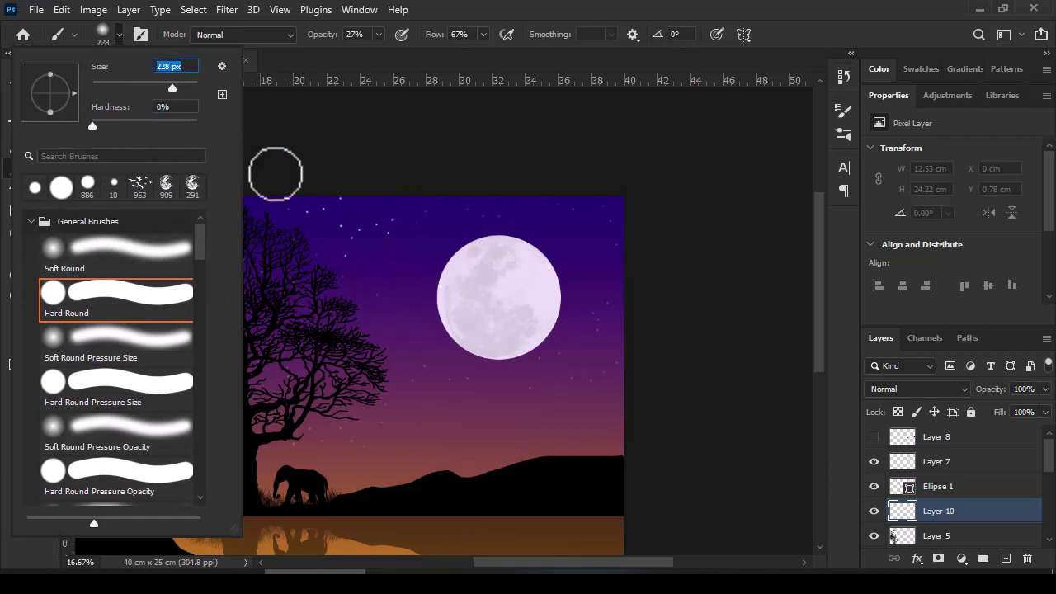
pyautogui.press('Return')
pyautogui.moveTo(384, 272); pyautogui.dragTo(588, 297)
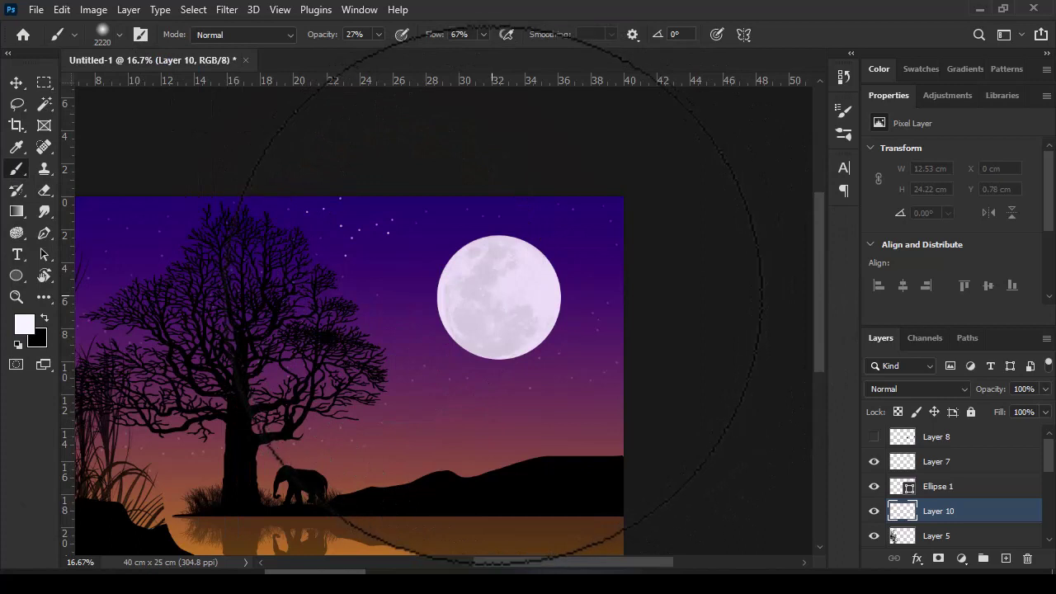
pyautogui.moveTo(500, 293); pyautogui.dragTo(505, 293)
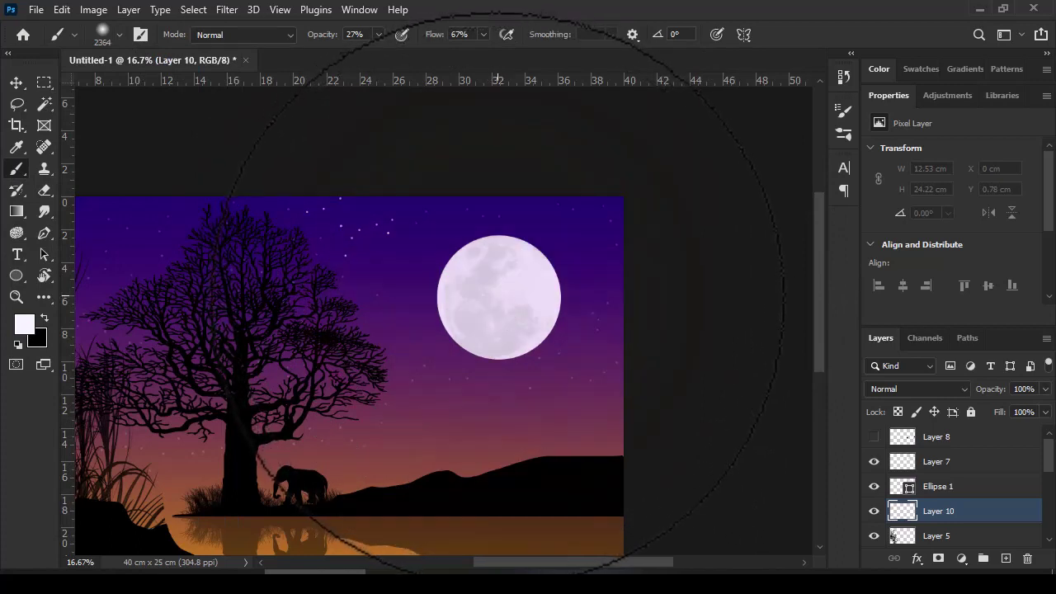
# Dab a soft near-white glow around the moon on Layer 10, then undo the last dab
pyautogui.click(502, 292)
pyautogui.click(498, 290)
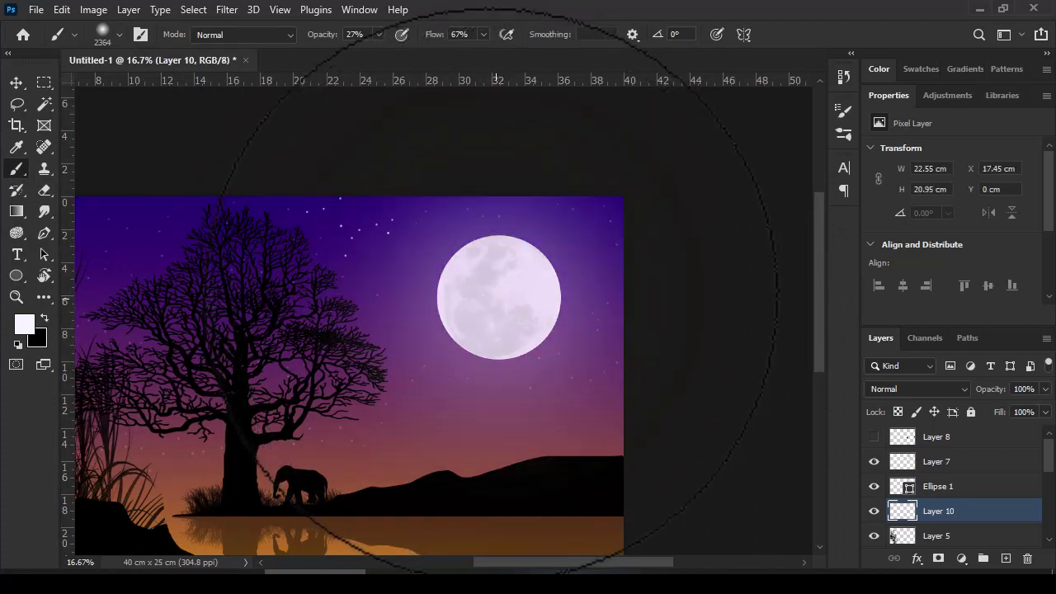
pyautogui.click(479, 297)
pyautogui.rightClick(464, 302)
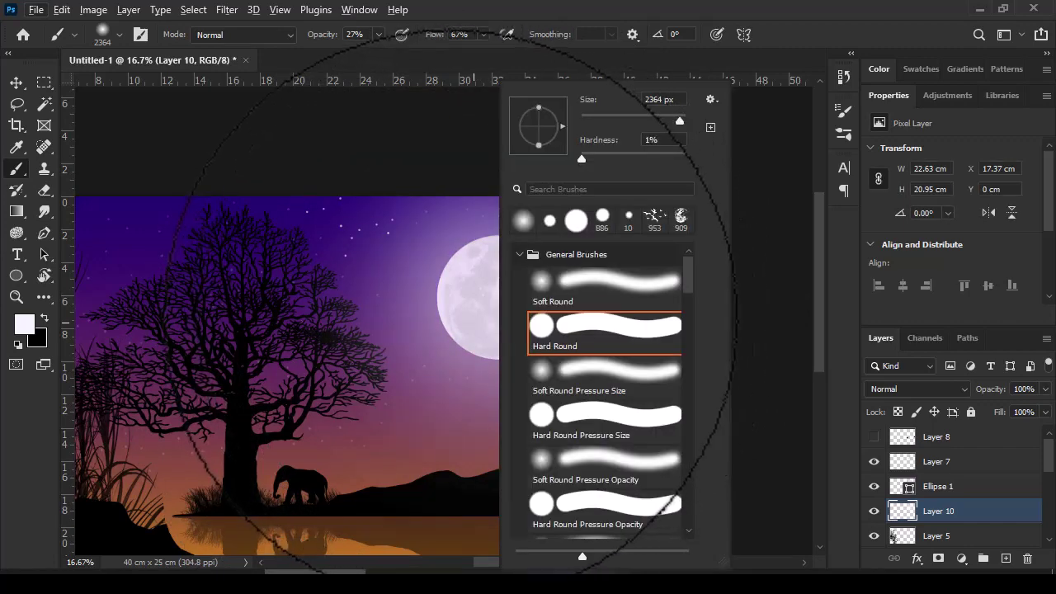
pyautogui.click(432, 94)
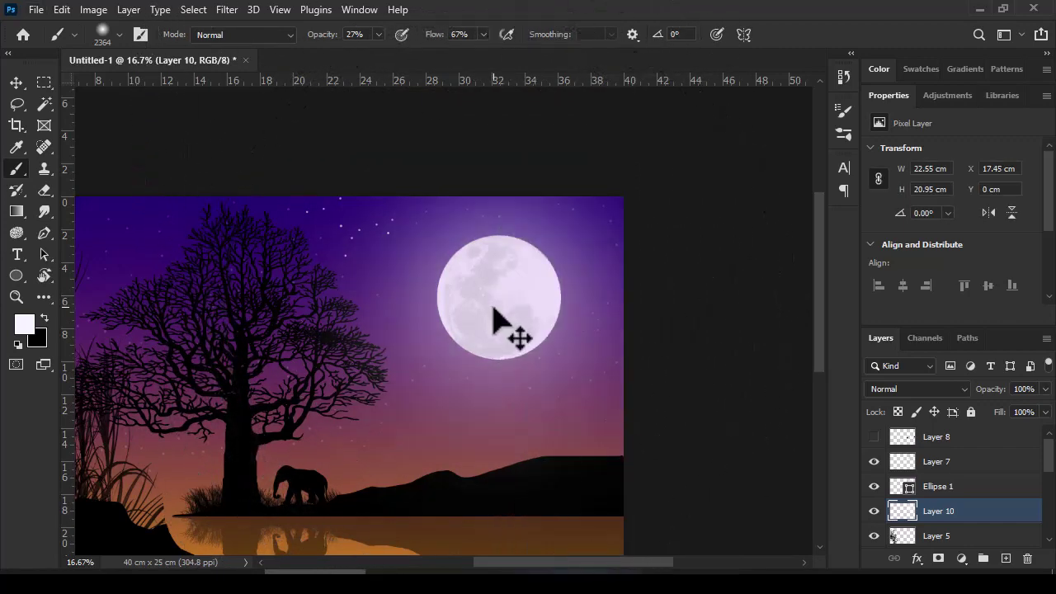
pyautogui.hotkey('ctrl', 'z')
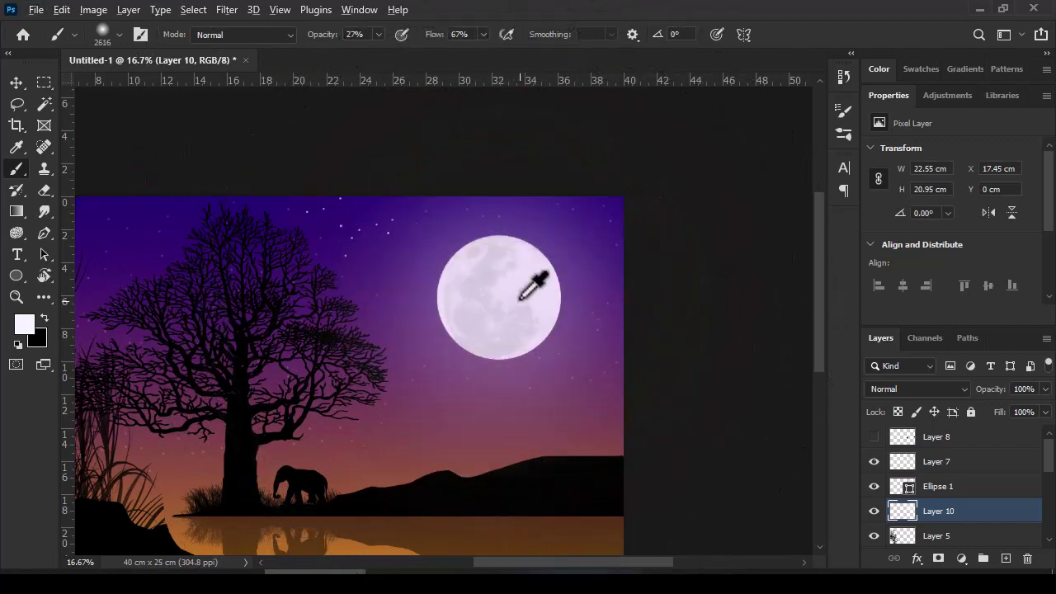
# Repaint the bright glow around the moon with a slightly resized brush
pyautogui.moveTo(477, 302); pyautogui.dragTo(479, 302)
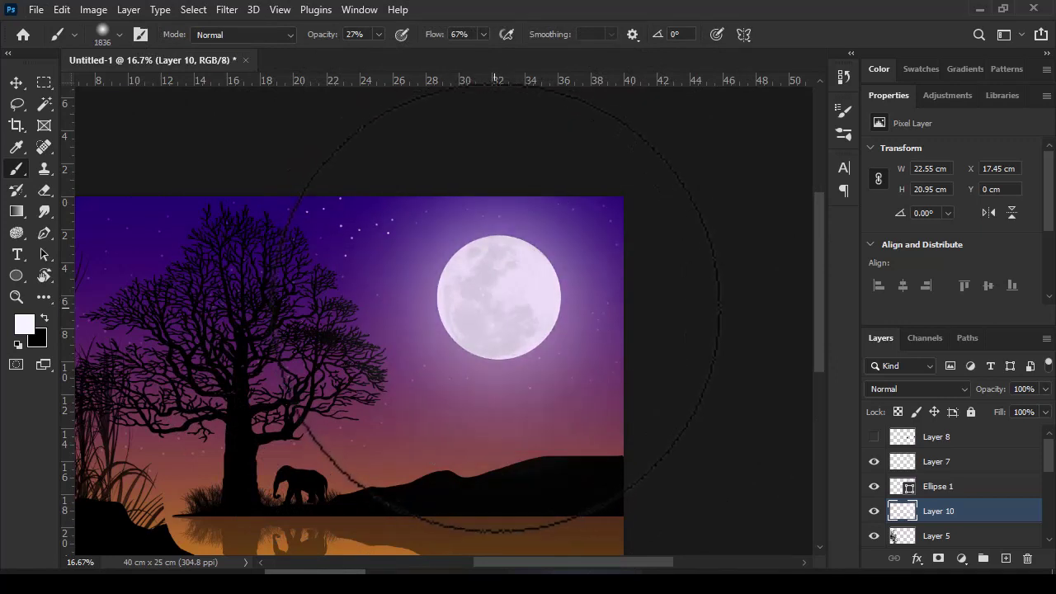
pyautogui.click(498, 303)
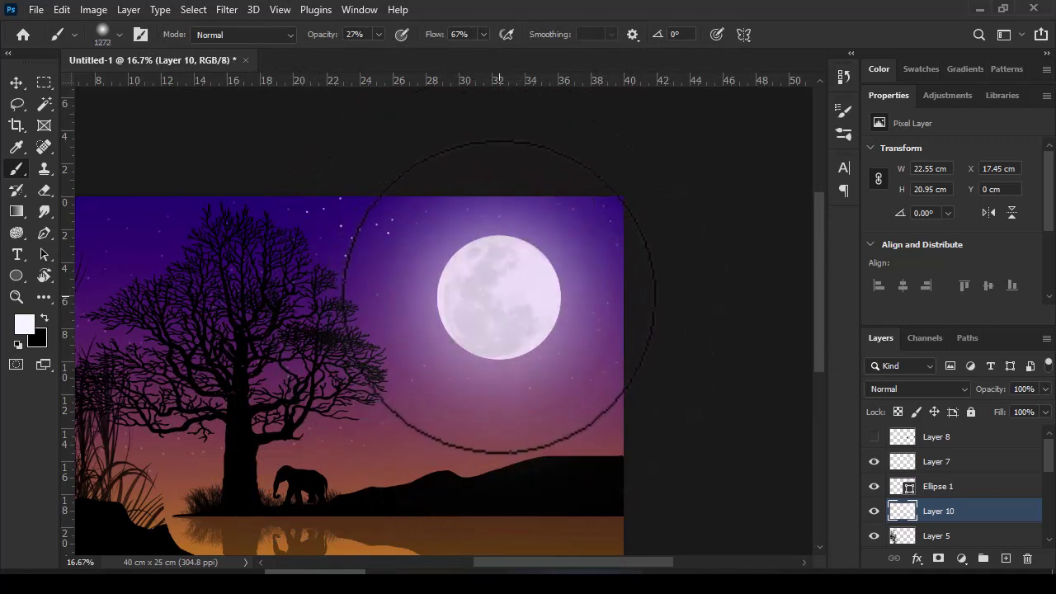
pyautogui.click(498, 304)
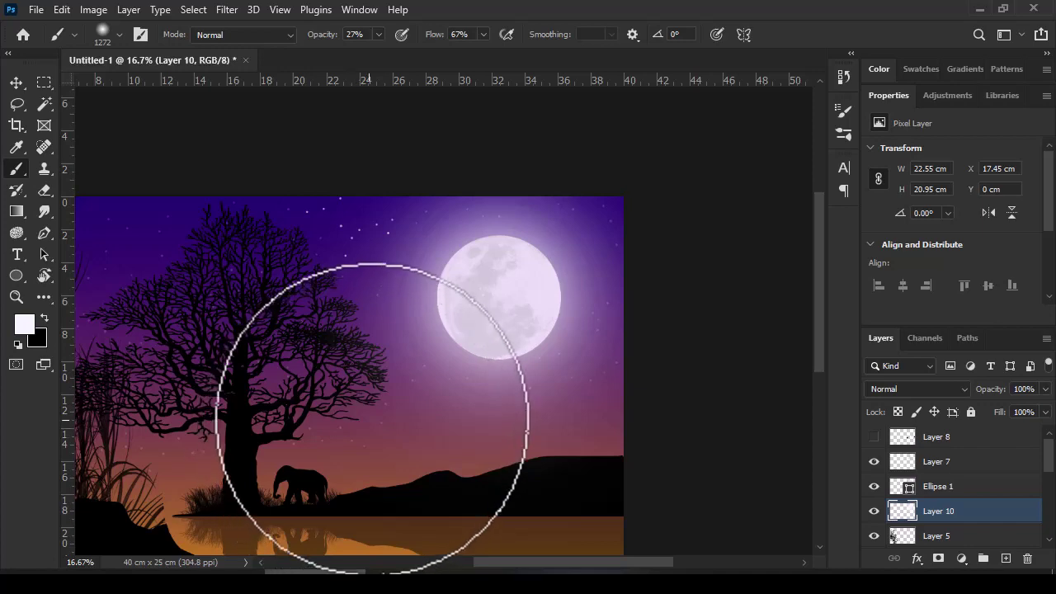
# Fit the whole image in the window and make the Layer 8 bird flock visible again
pyautogui.press('ctrl')
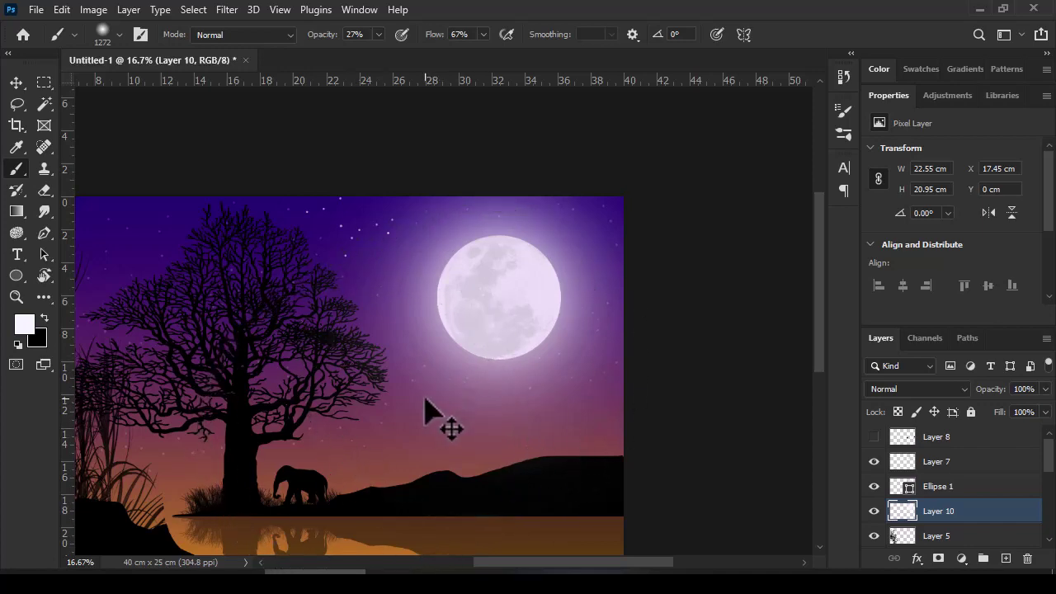
pyautogui.hotkey('ctrl', '0')
pyautogui.click(874, 437)
pyautogui.hotkey('ctrl', '-')
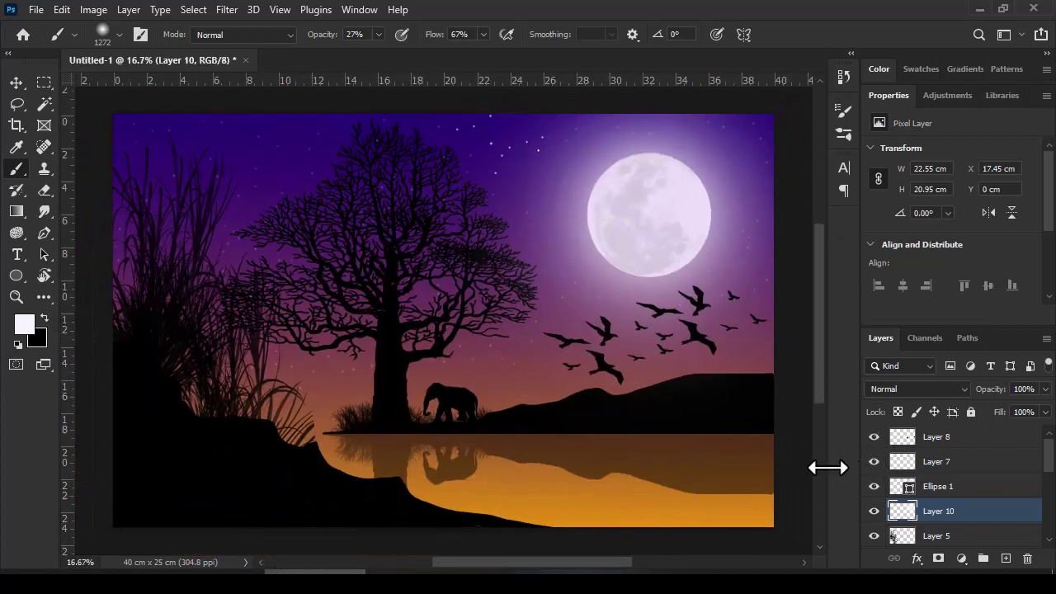